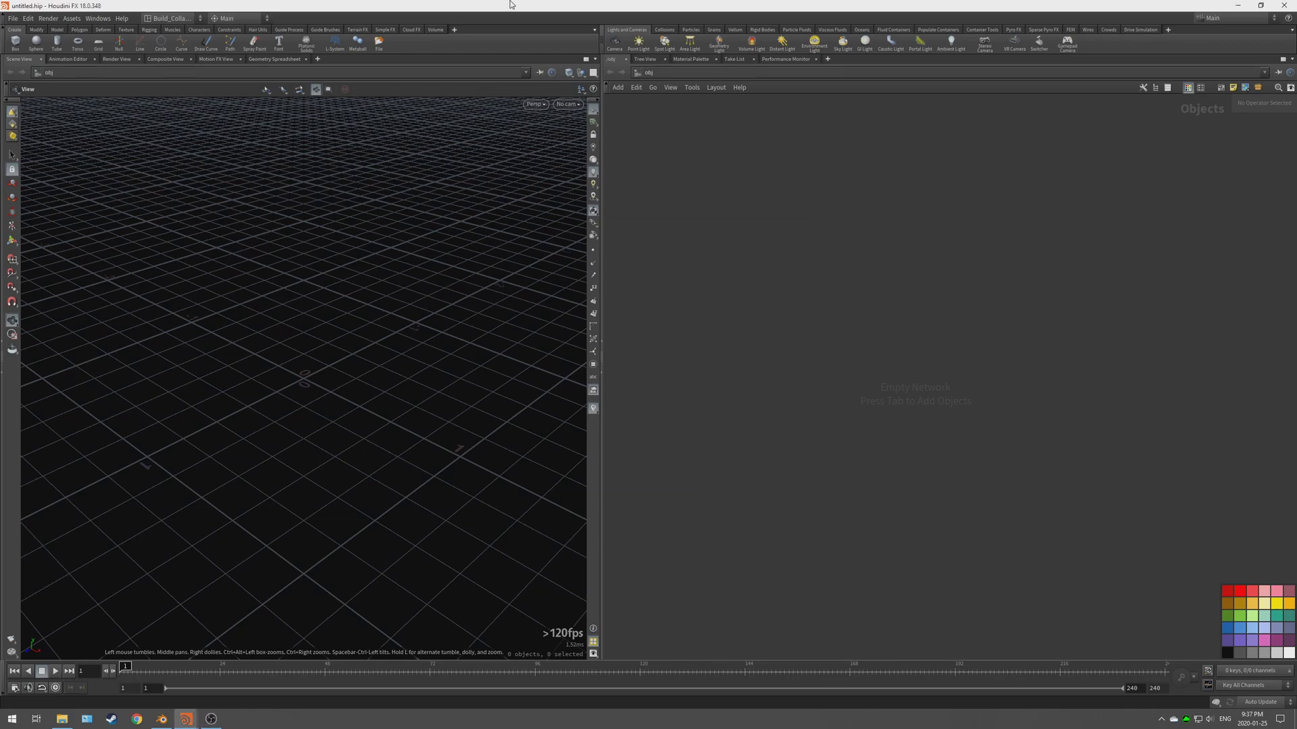
Step: Add a HeightField geometry object, heightfield1, via the 'hf' node search and frame it
{"action": "left_click", "coordinate": [13, 19]}
{"action": "key", "text": "Tab"}
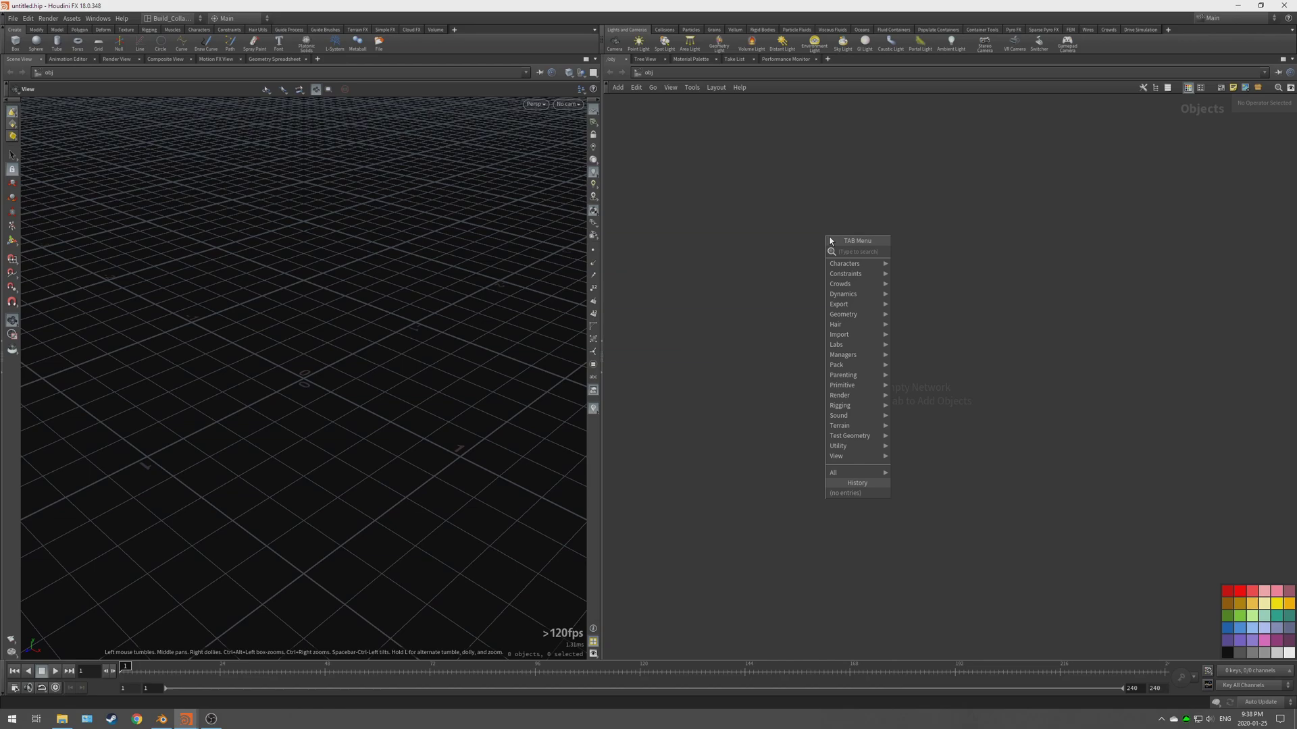
{"action": "type", "text": "hf"}
{"action": "left_click", "coordinate": [920, 256]}
{"action": "left_click", "coordinate": [876, 256]}
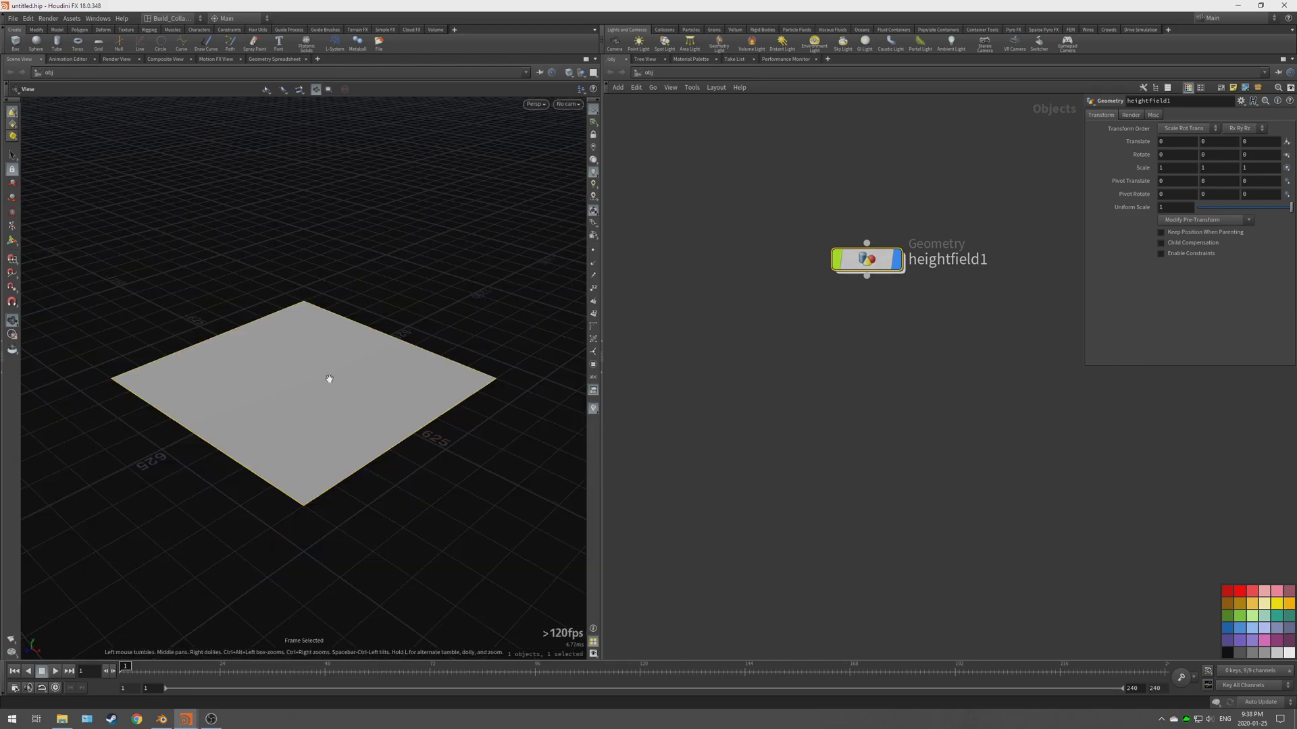
{"action": "key", "text": "f"}
{"action": "mouse_move", "coordinate": [317, 379]}
{"action": "left_mouse_down"}
{"action": "mouse_move", "coordinate": [313, 406]}
{"action": "mouse_move", "coordinate": [354, 327]}
{"action": "mouse_move", "coordinate": [313, 403]}
{"action": "mouse_move", "coordinate": [318, 371]}
{"action": "left_mouse_up"}
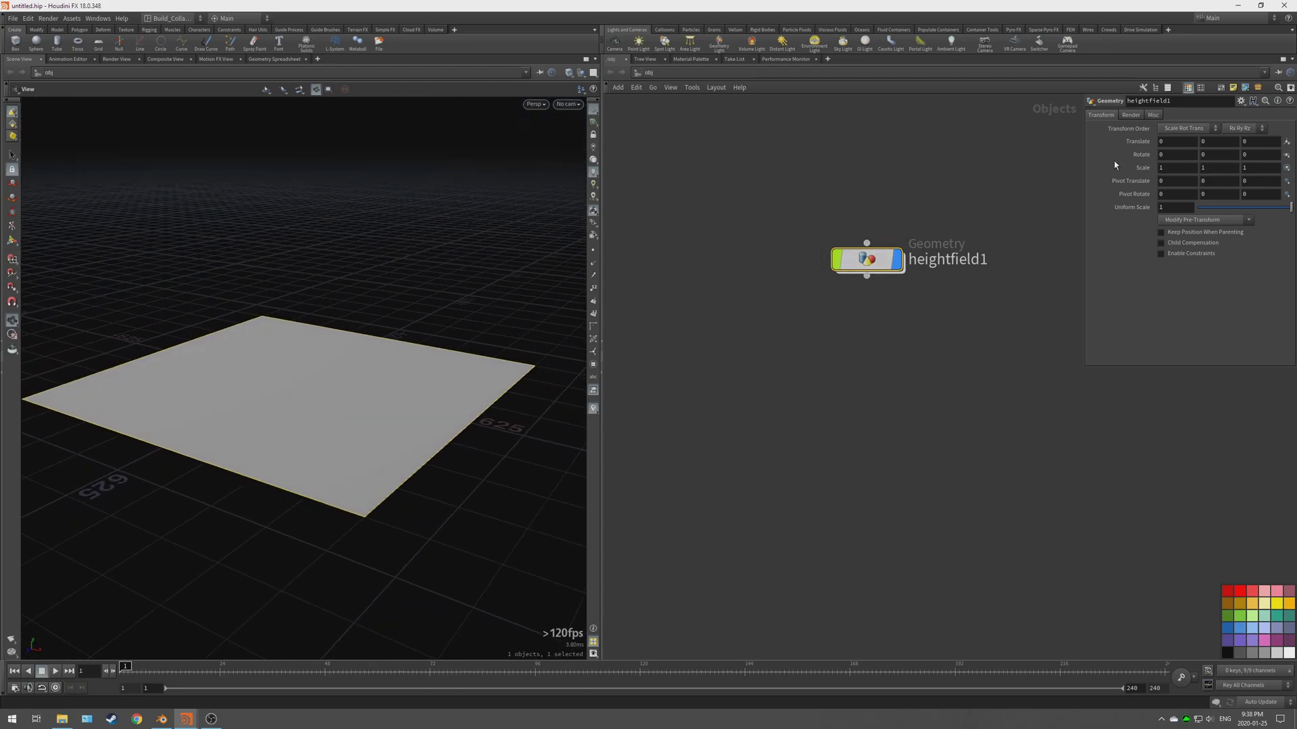
Step: Inside heightfield1, replace the HeightField node with a fresh flat 1000 × 1000 plane
{"action": "double_click", "coordinate": [854, 258]}
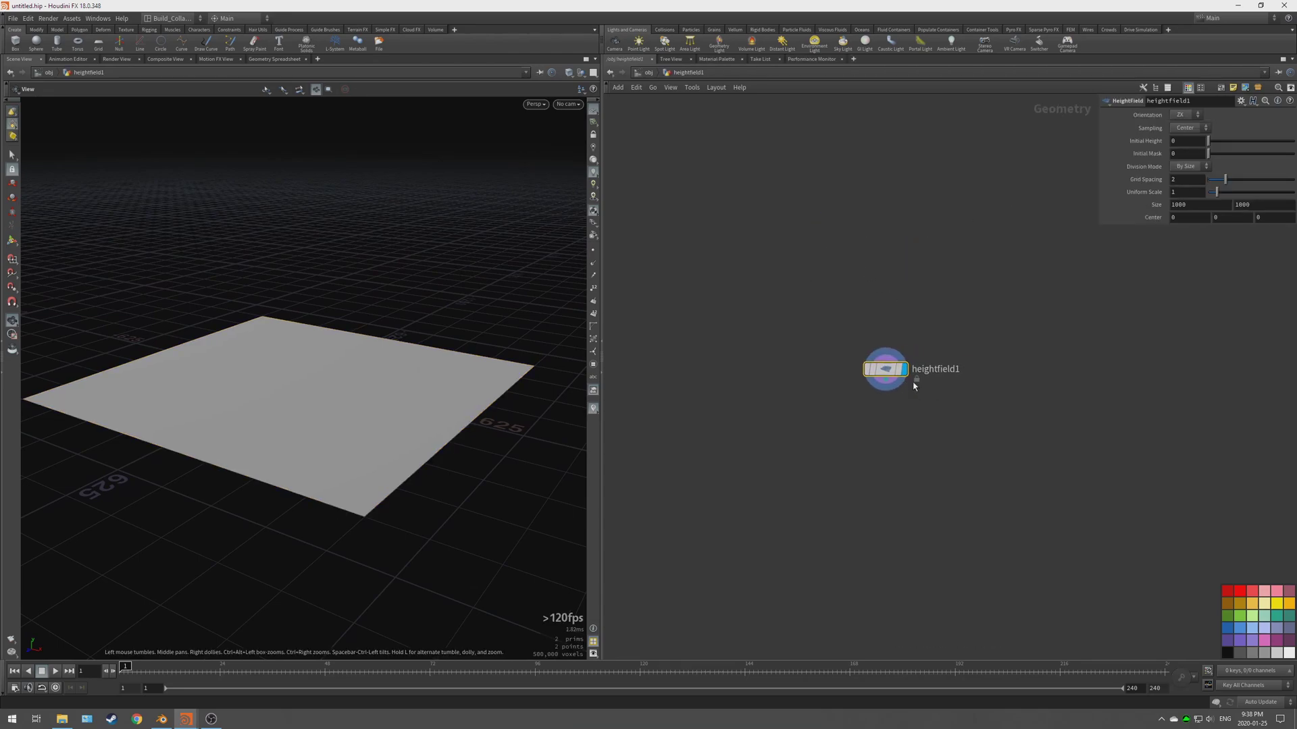
{"action": "scroll", "coordinate": [939, 378], "scroll_direction": "up", "scroll_amount": 3}
{"action": "key", "text": "h"}
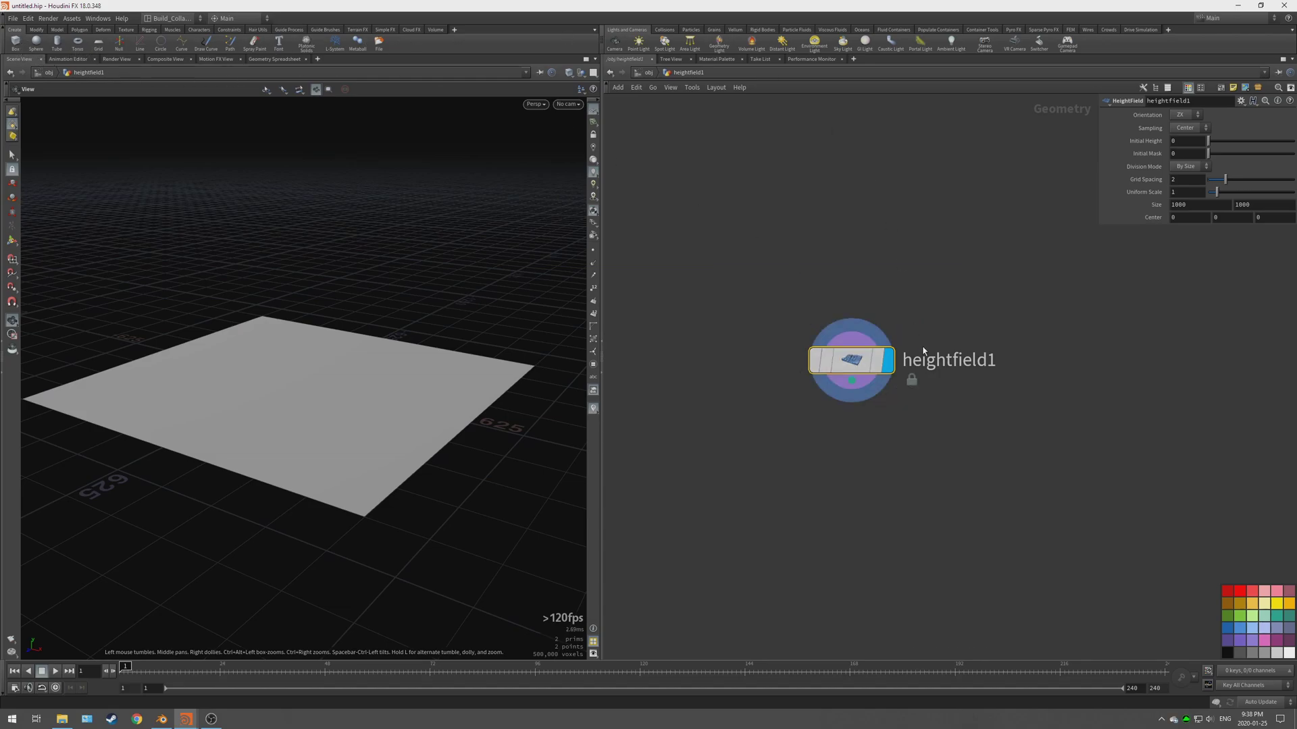
{"action": "key", "text": "Delete"}
{"action": "key", "text": "Tab"}
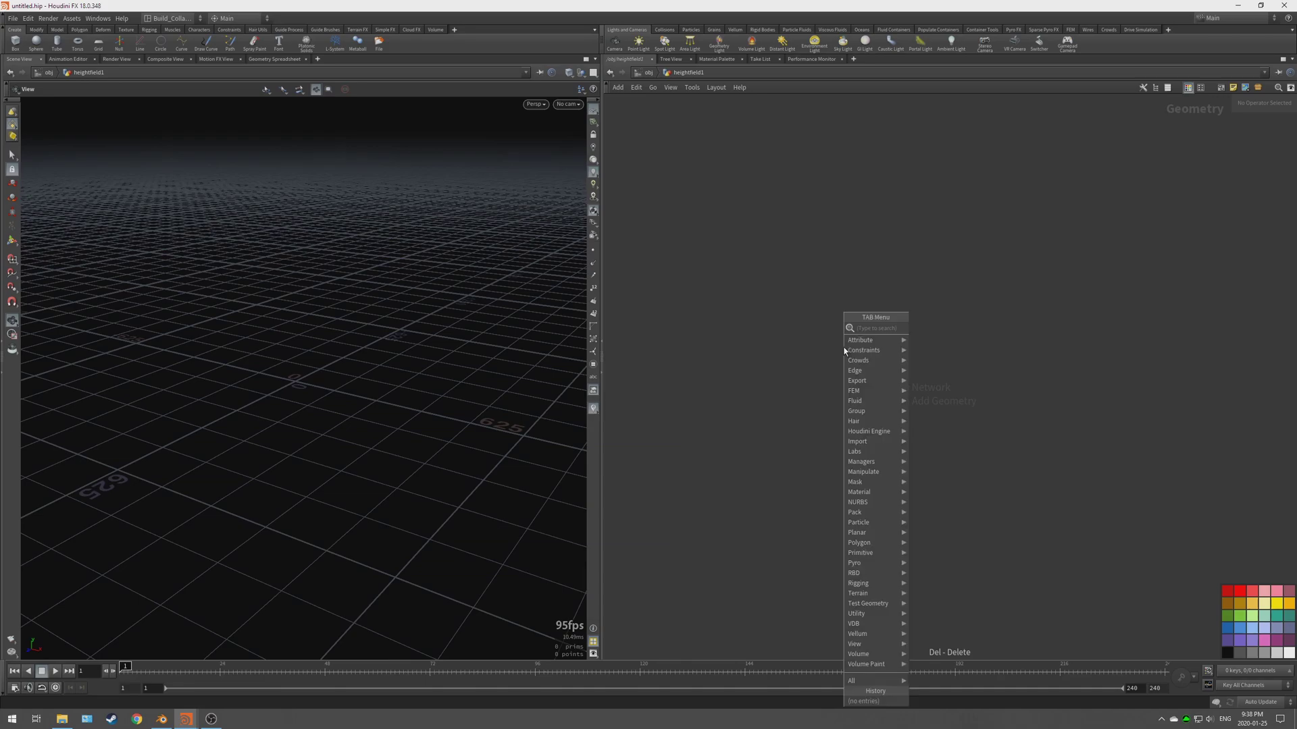
{"action": "left_click", "coordinate": [959, 329]}
{"action": "left_click", "coordinate": [849, 341]}
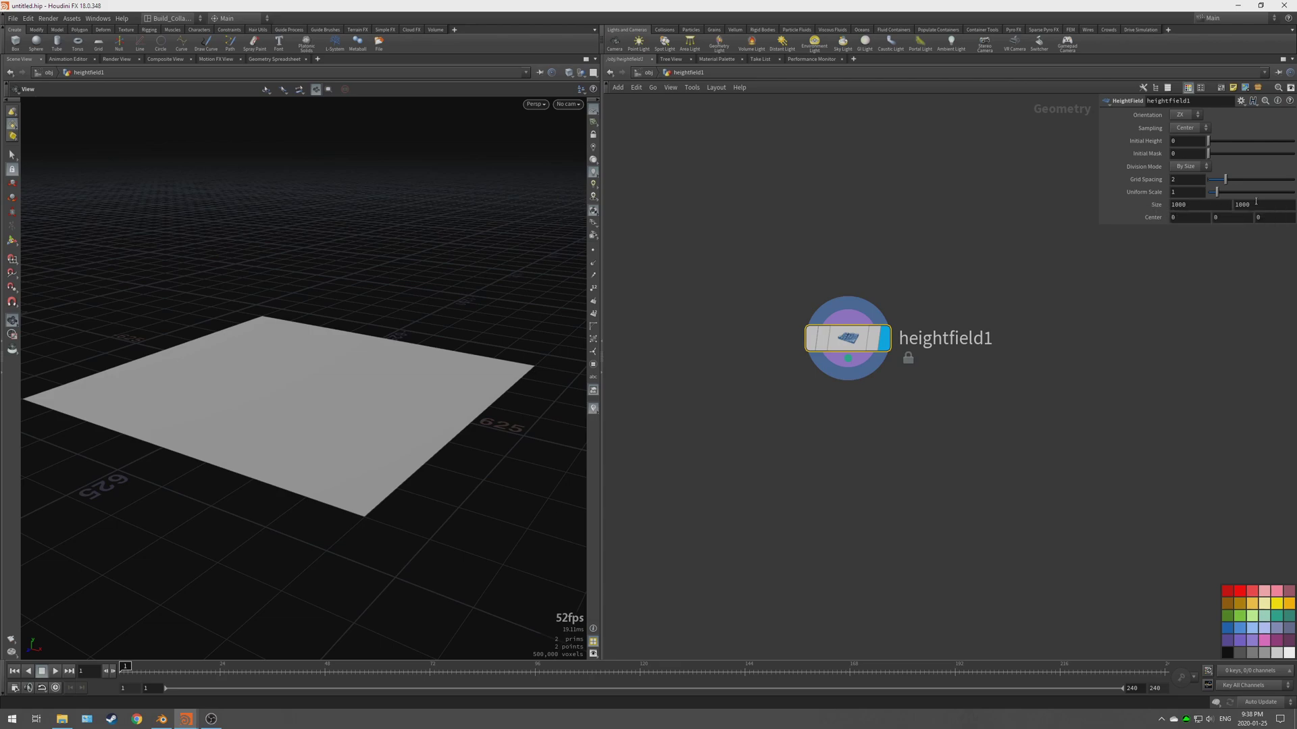
{"action": "middle_click_drag", "start_coordinate": [854, 423], "coordinate": [858, 357]}
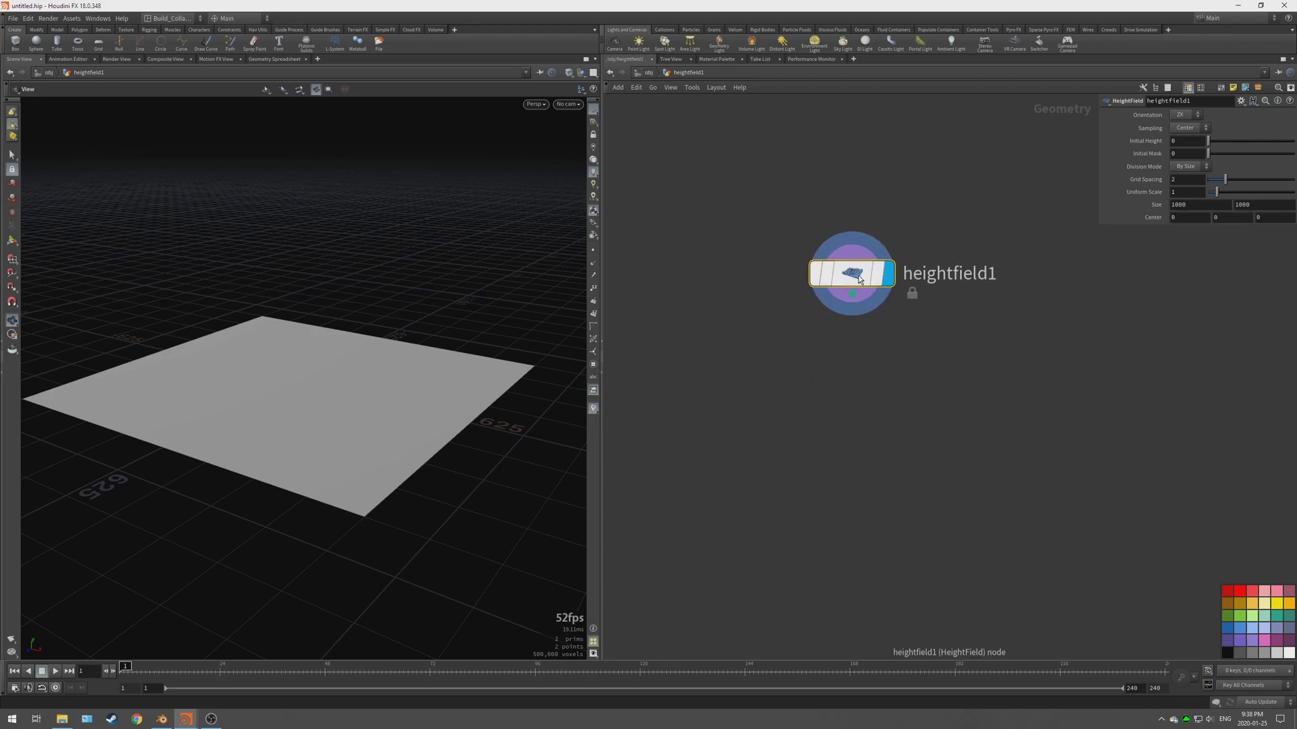
Step: Add a HeightField Noise node wired below heightfield1 and display its terrain
{"action": "key", "text": "Tab"}
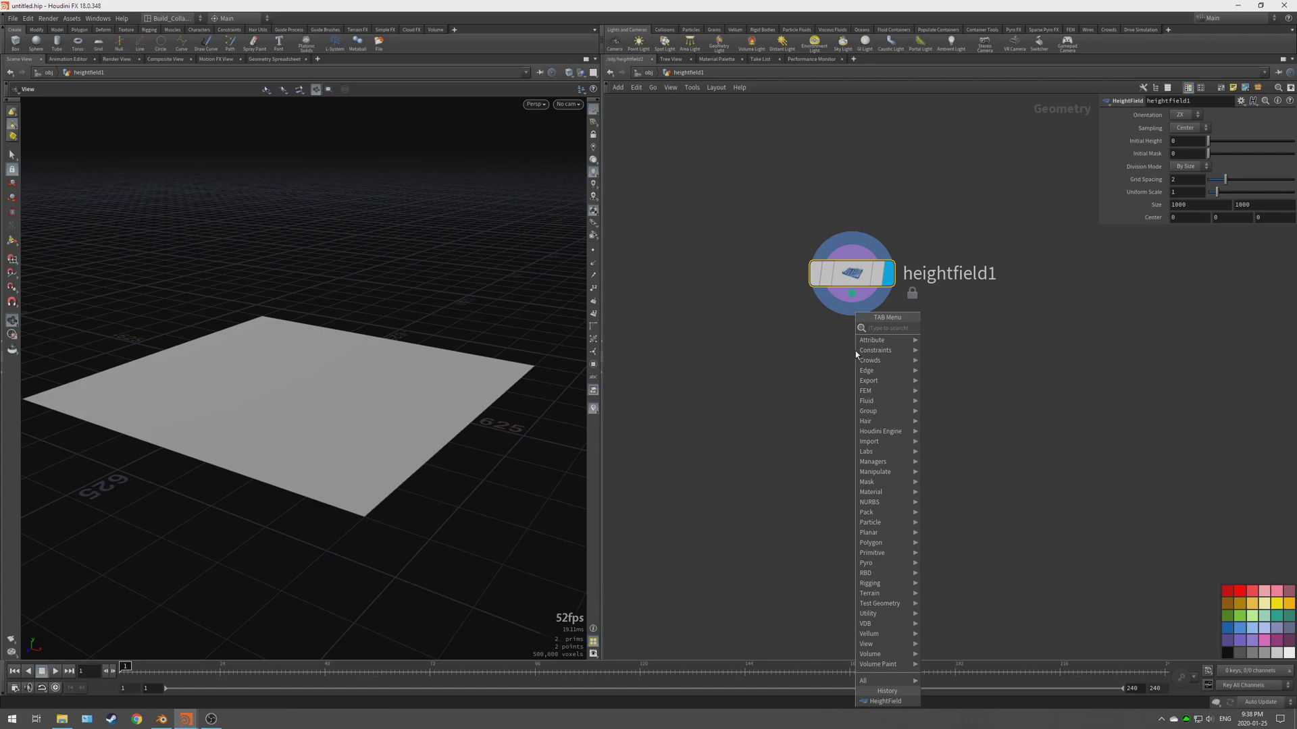
{"action": "type", "text": "hf"}
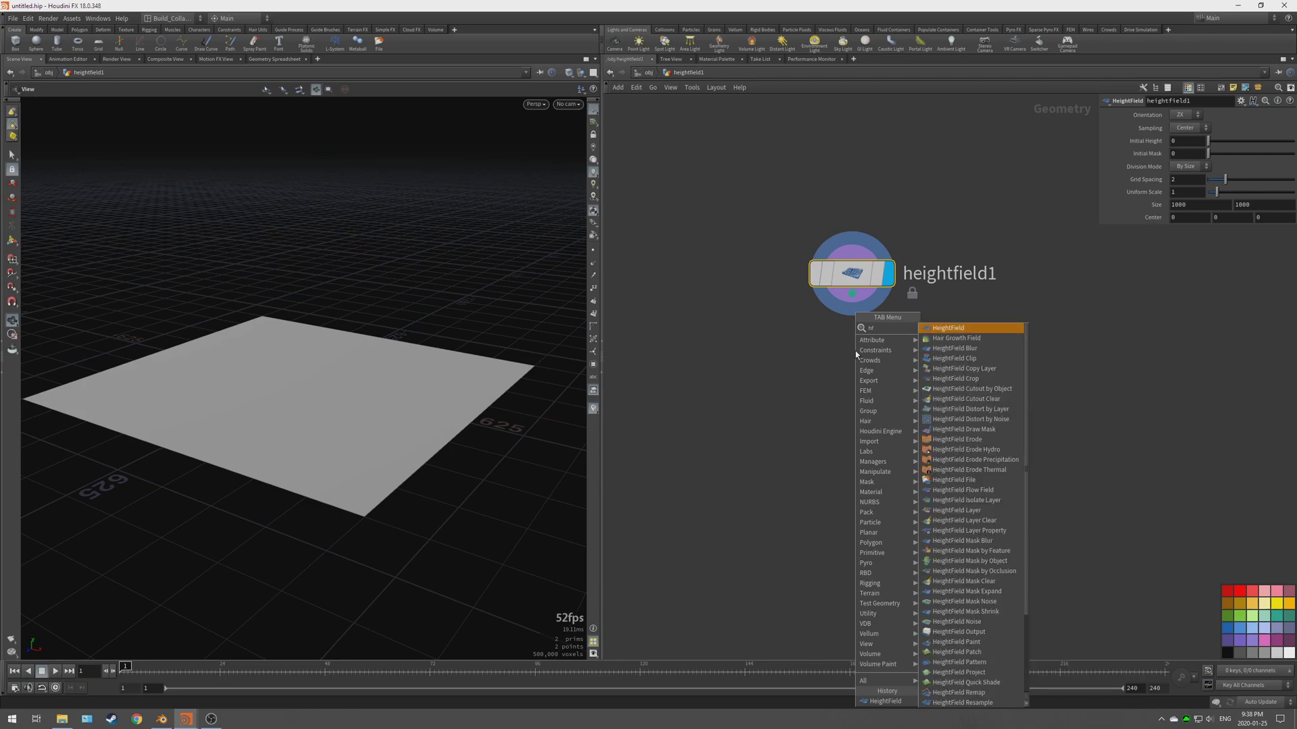
{"action": "type", "text": " no"}
{"action": "key", "text": "Return"}
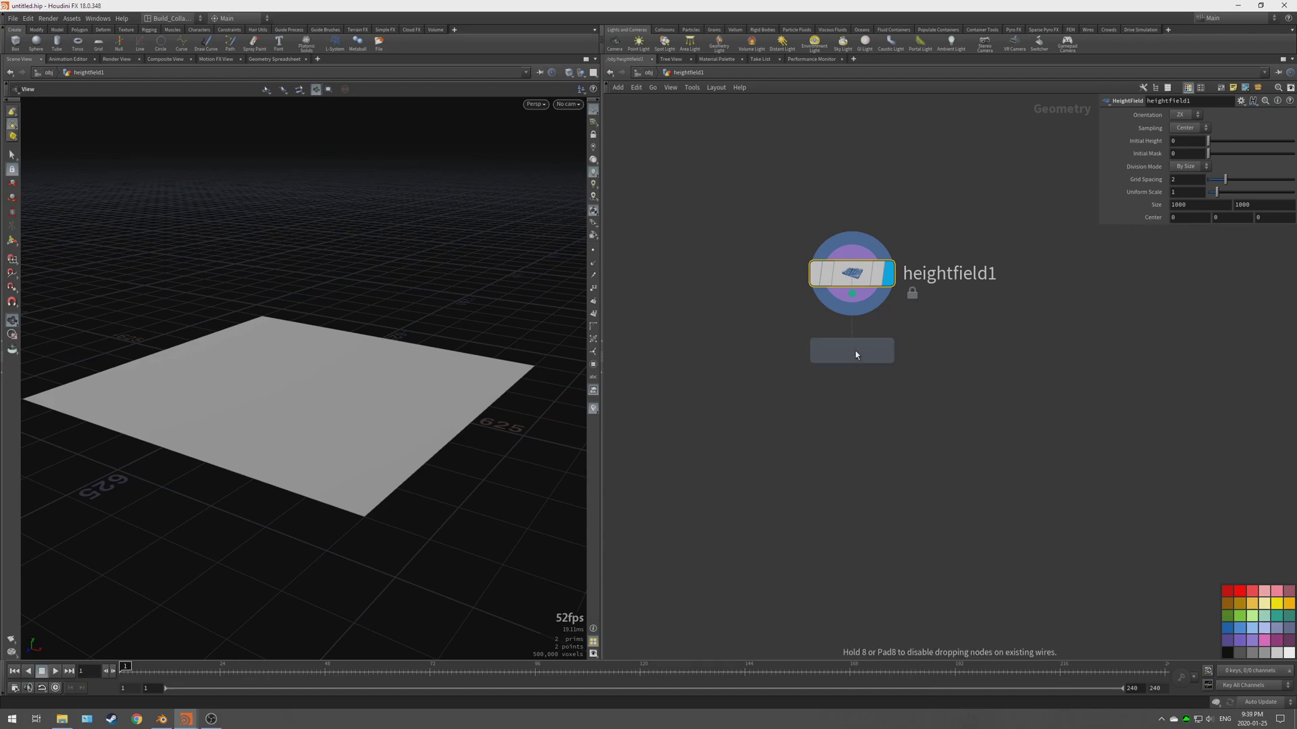
{"action": "left_click", "coordinate": [853, 340]}
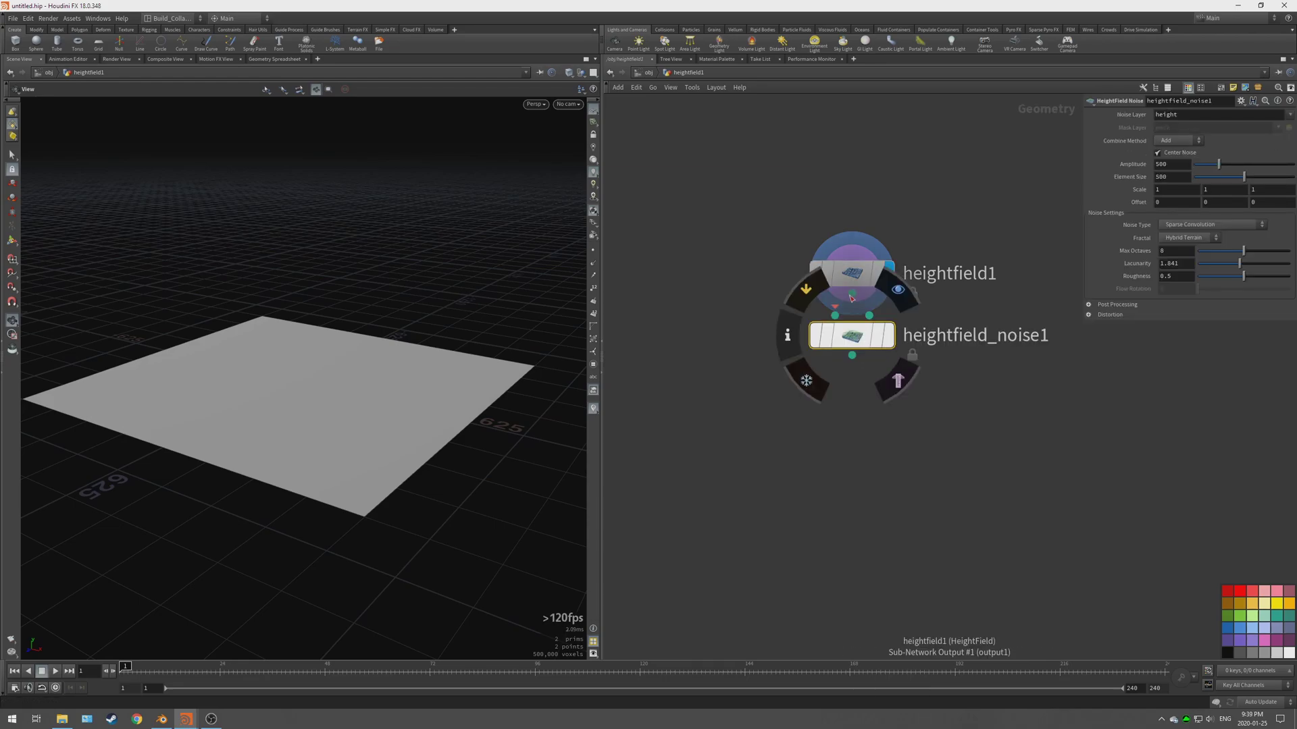
{"action": "left_click", "coordinate": [888, 336]}
Step: Raise the noise Amplitude interactively to about 330 while viewing the rugged terrain
{"action": "left_click_drag", "start_coordinate": [326, 380], "coordinate": [363, 385]}
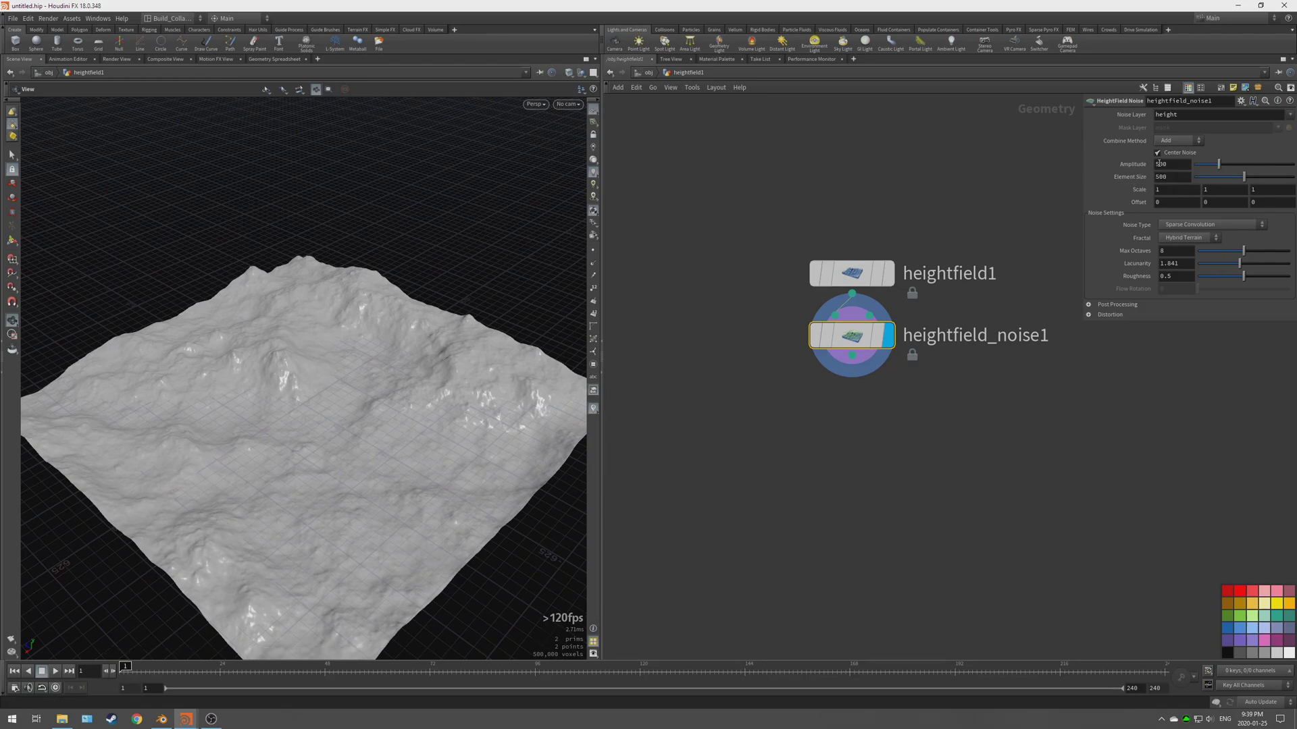
{"action": "scroll", "coordinate": [387, 308], "scroll_direction": "up", "scroll_amount": 3}
{"action": "left_click_drag", "start_coordinate": [388, 308], "coordinate": [352, 436]}
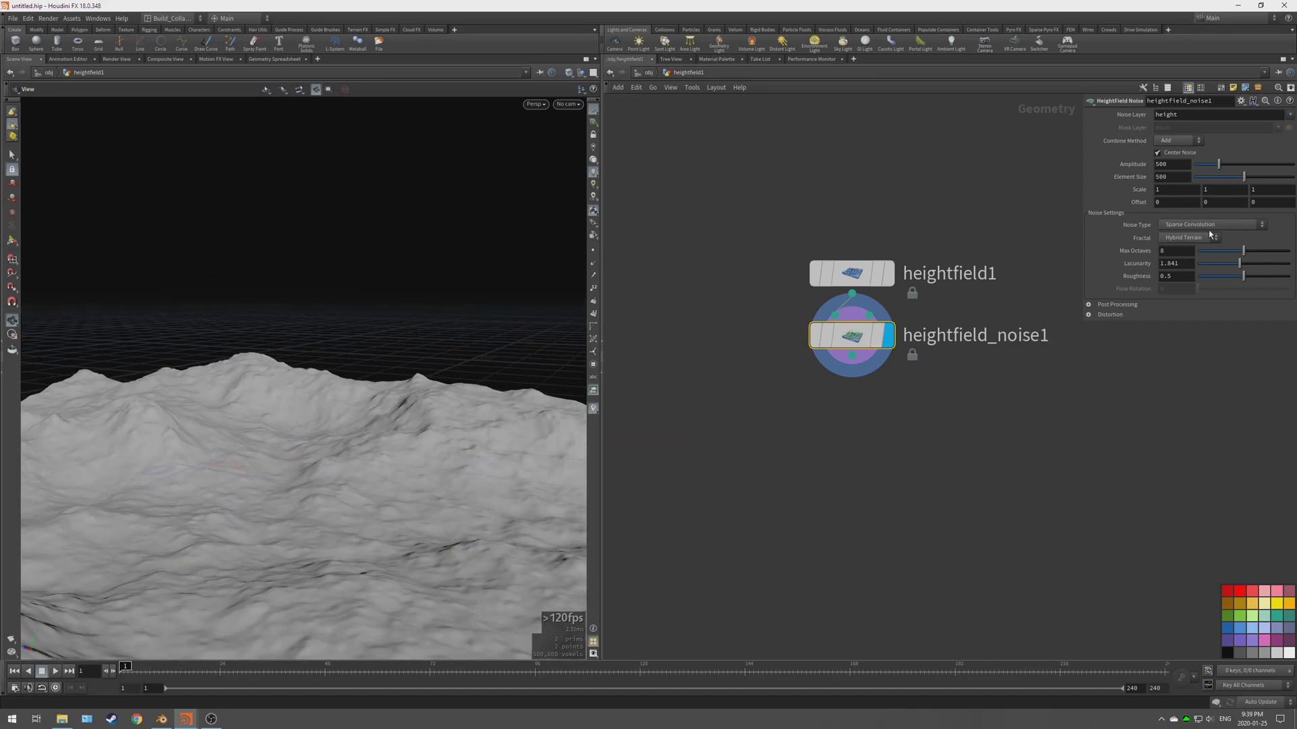
{"action": "middle_click_drag", "start_coordinate": [1216, 164], "coordinate": [454, 168]}
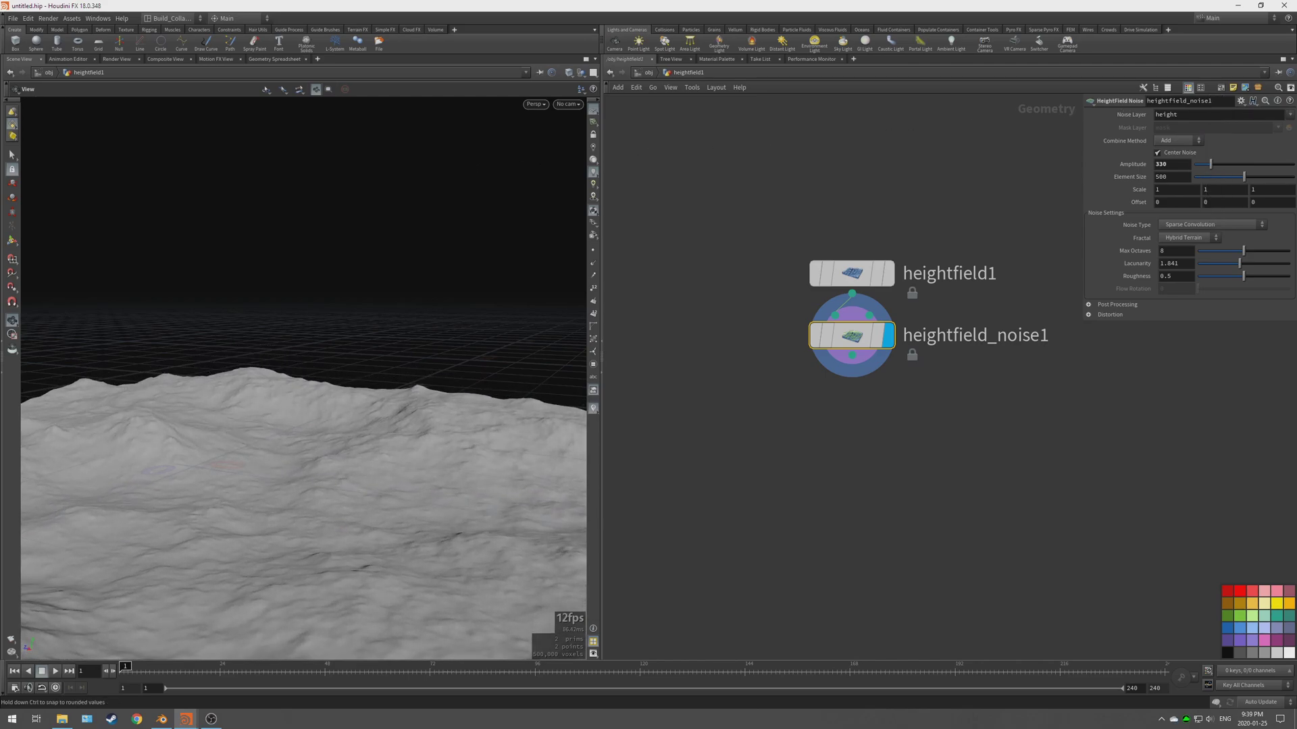
Step: Try the noise at Amplitude 500 and Element Size 400
{"action": "double_click", "coordinate": [1181, 165]}
{"action": "type", "text": "500"}
{"action": "key", "text": "Return"}
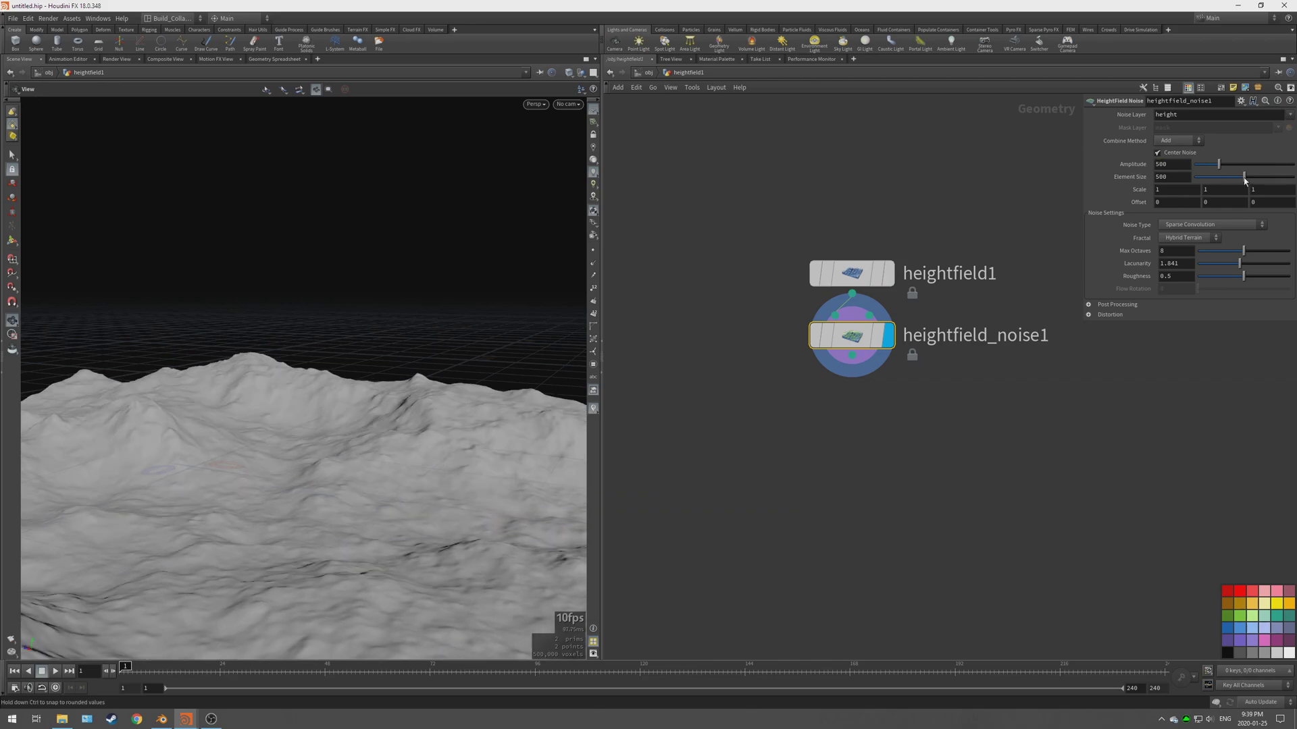
{"action": "middle_click_drag", "start_coordinate": [1245, 177], "coordinate": [898, 153]}
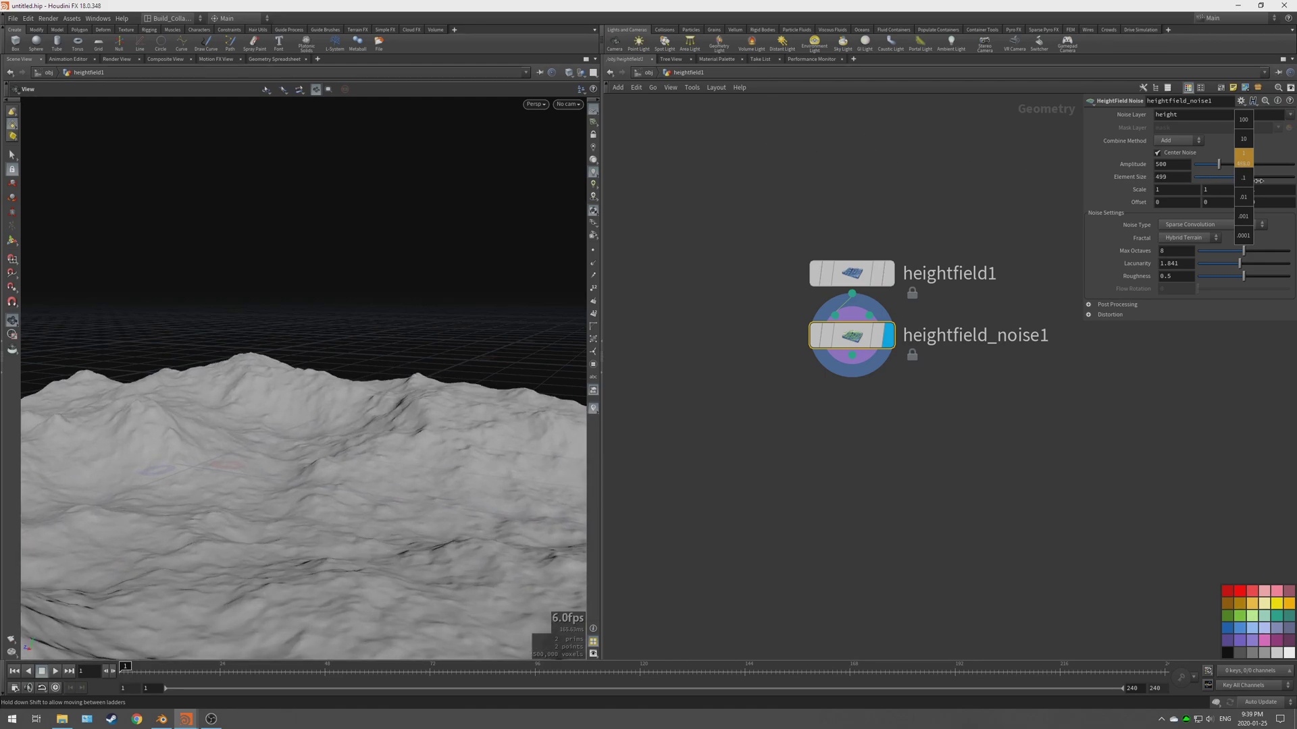
{"action": "left_click", "coordinate": [1174, 177]}
{"action": "double_click", "coordinate": [1174, 177]}
{"action": "type", "text": "400"}
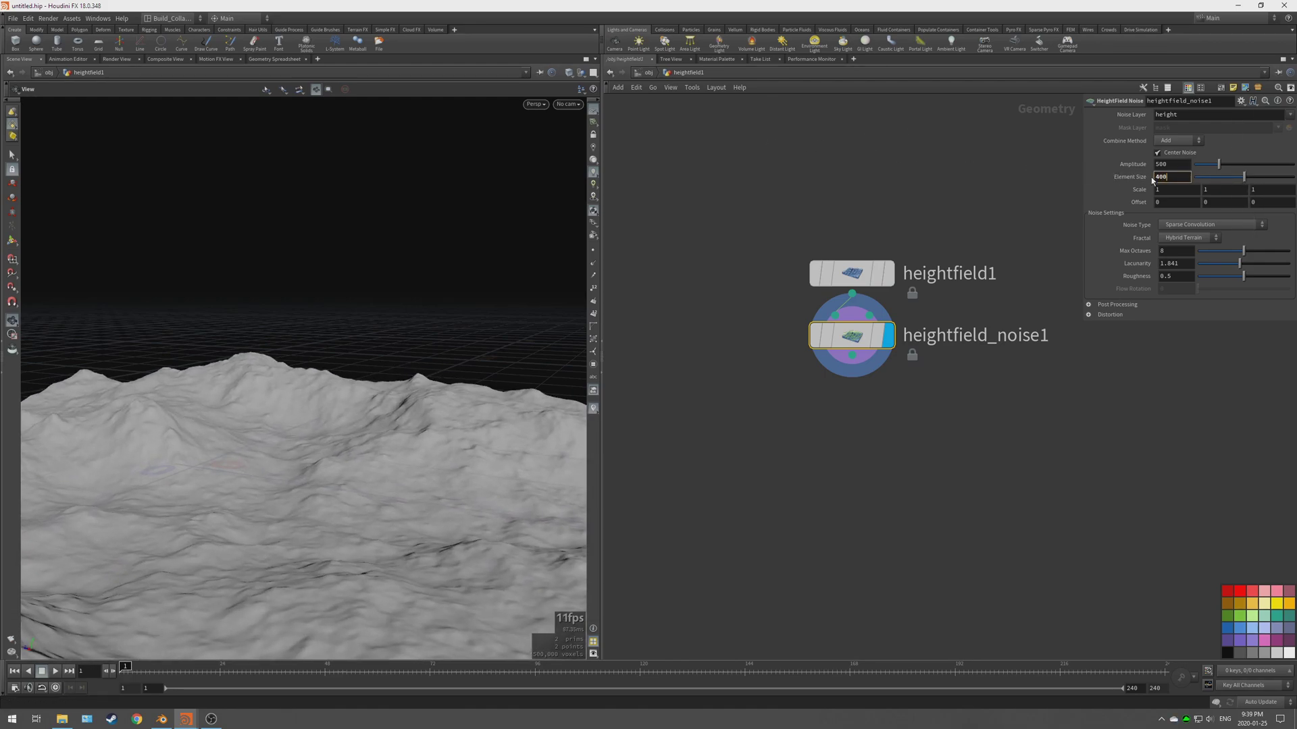
{"action": "key", "text": "Return"}
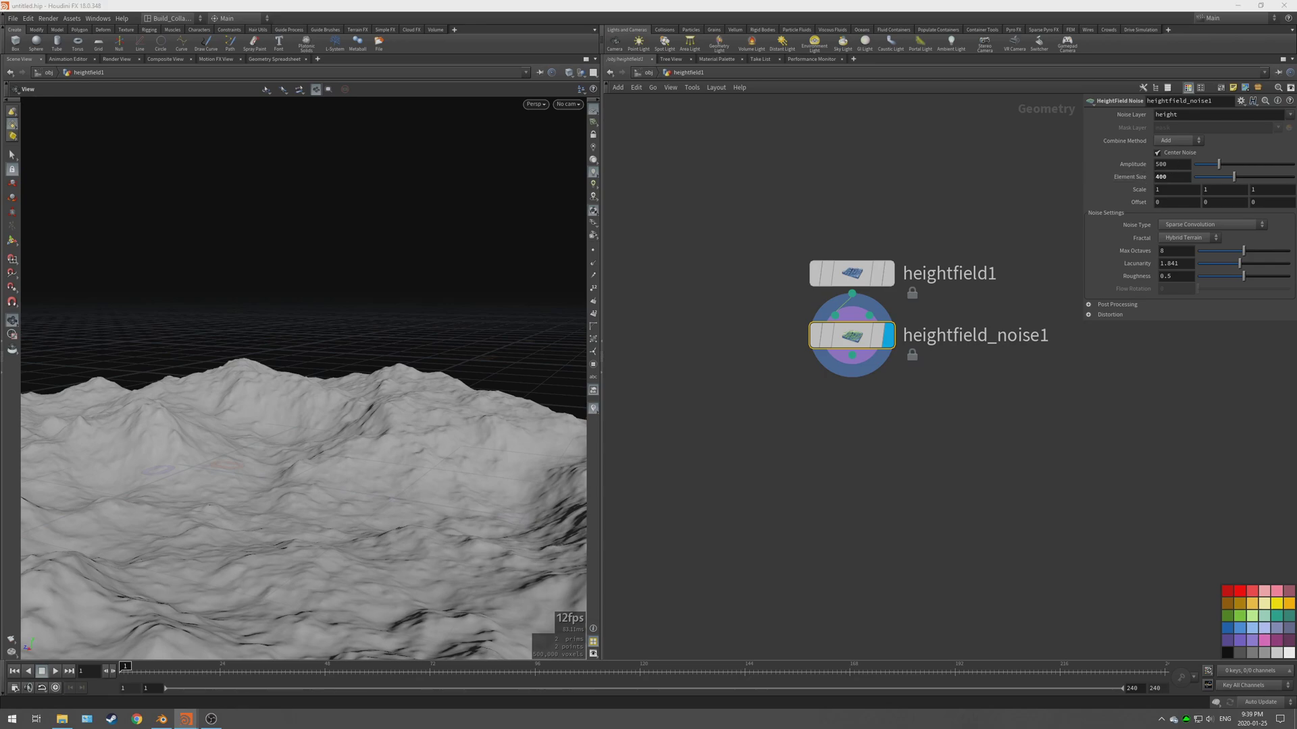
Step: Settle on Amplitude 550 and Element Size 440, inspecting the taller, broader ridges
{"action": "double_click", "coordinate": [1174, 164]}
{"action": "type", "text": "550"}
{"action": "key", "text": "Return"}
{"action": "left_click_drag", "start_coordinate": [493, 318], "coordinate": [368, 435]}
{"action": "scroll", "coordinate": [372, 473], "scroll_direction": "up", "scroll_amount": 5}
{"action": "double_click", "coordinate": [1163, 177]}
{"action": "type", "text": "440"}
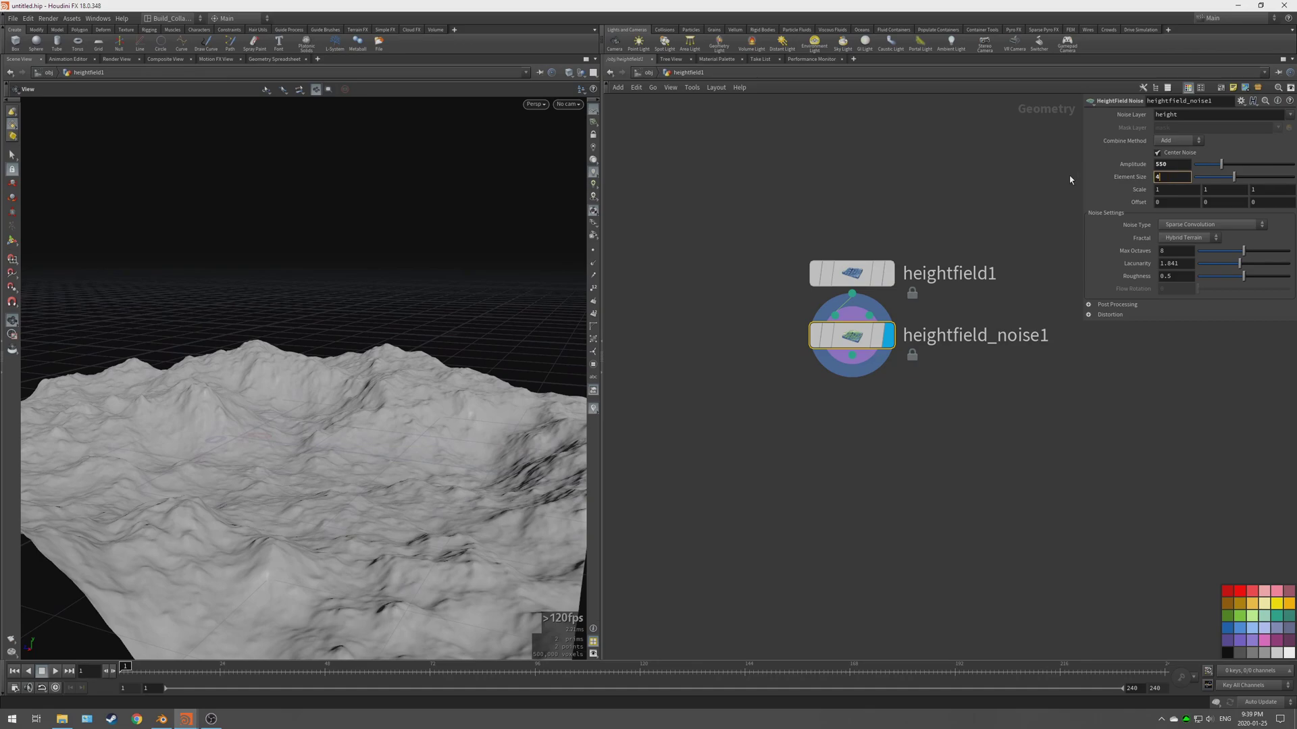
{"action": "key", "text": "Return"}
{"action": "left_click_drag", "start_coordinate": [384, 476], "coordinate": [391, 443]}
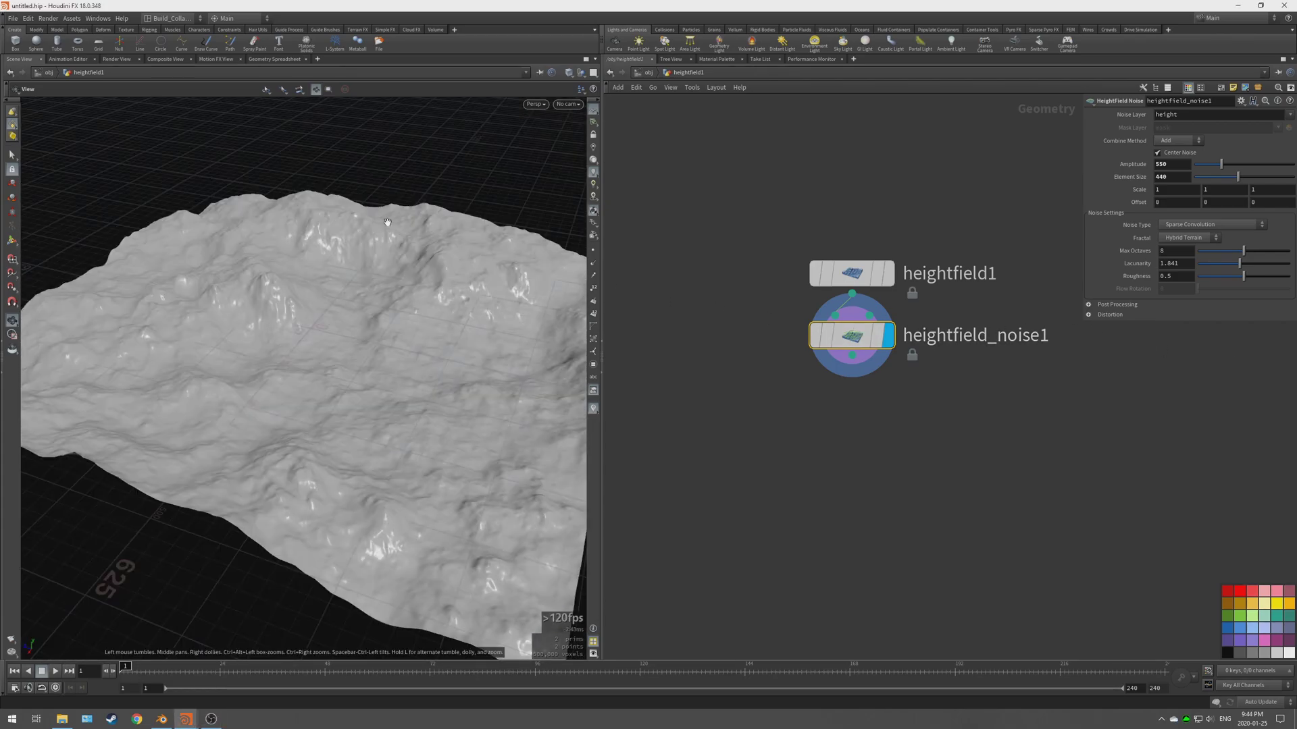
{"action": "left_click_drag", "start_coordinate": [388, 221], "coordinate": [348, 307]}
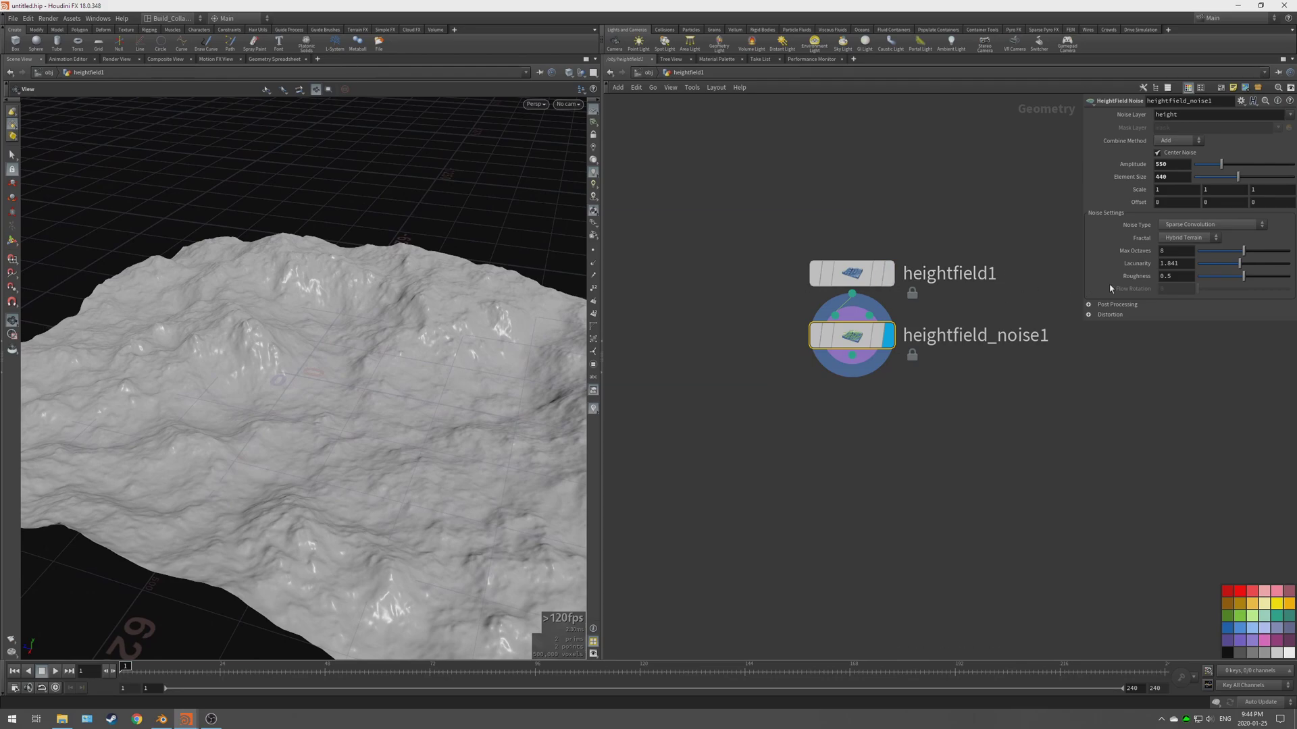
Step: Preview the terrain with Sinusoid, Perlin and Periodic Perlin noise types
{"action": "left_click", "coordinate": [1180, 226]}
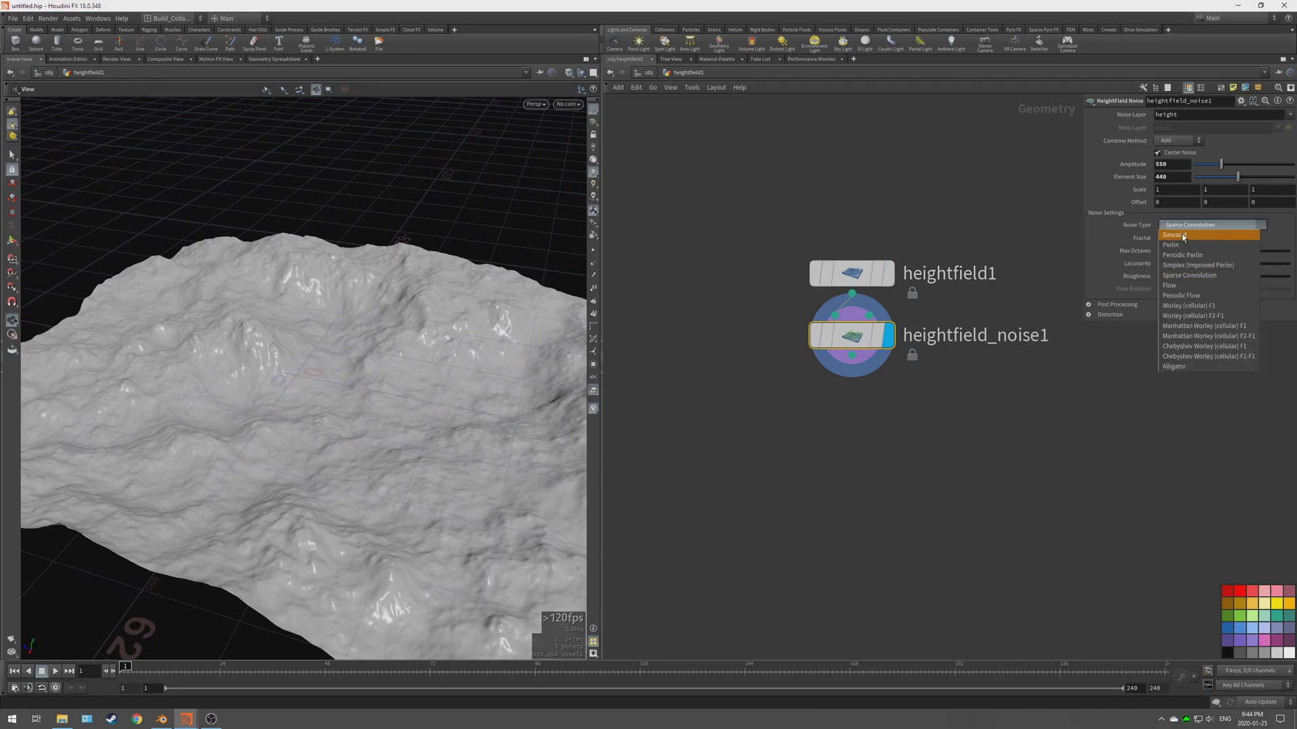
{"action": "left_click", "coordinate": [1209, 241]}
{"action": "left_click_drag", "start_coordinate": [405, 344], "coordinate": [600, 388]}
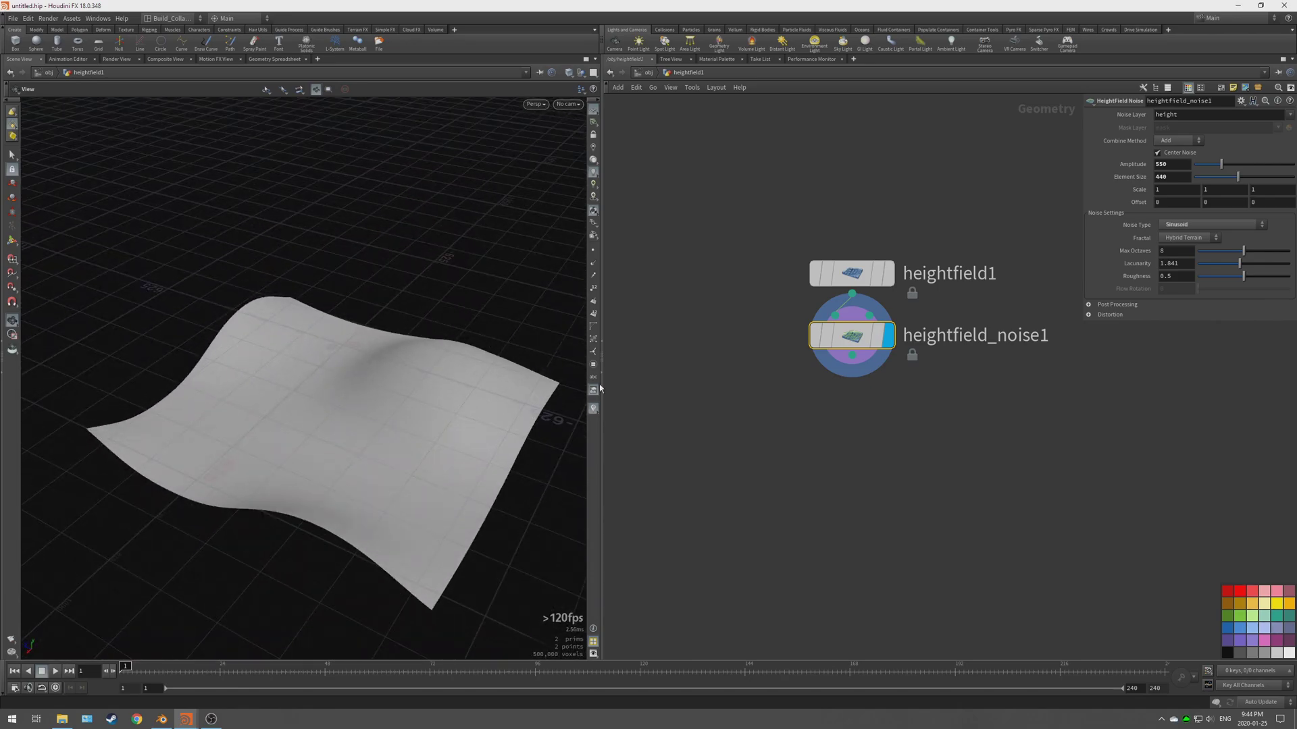
{"action": "left_click", "coordinate": [1185, 224]}
{"action": "left_click", "coordinate": [1182, 246]}
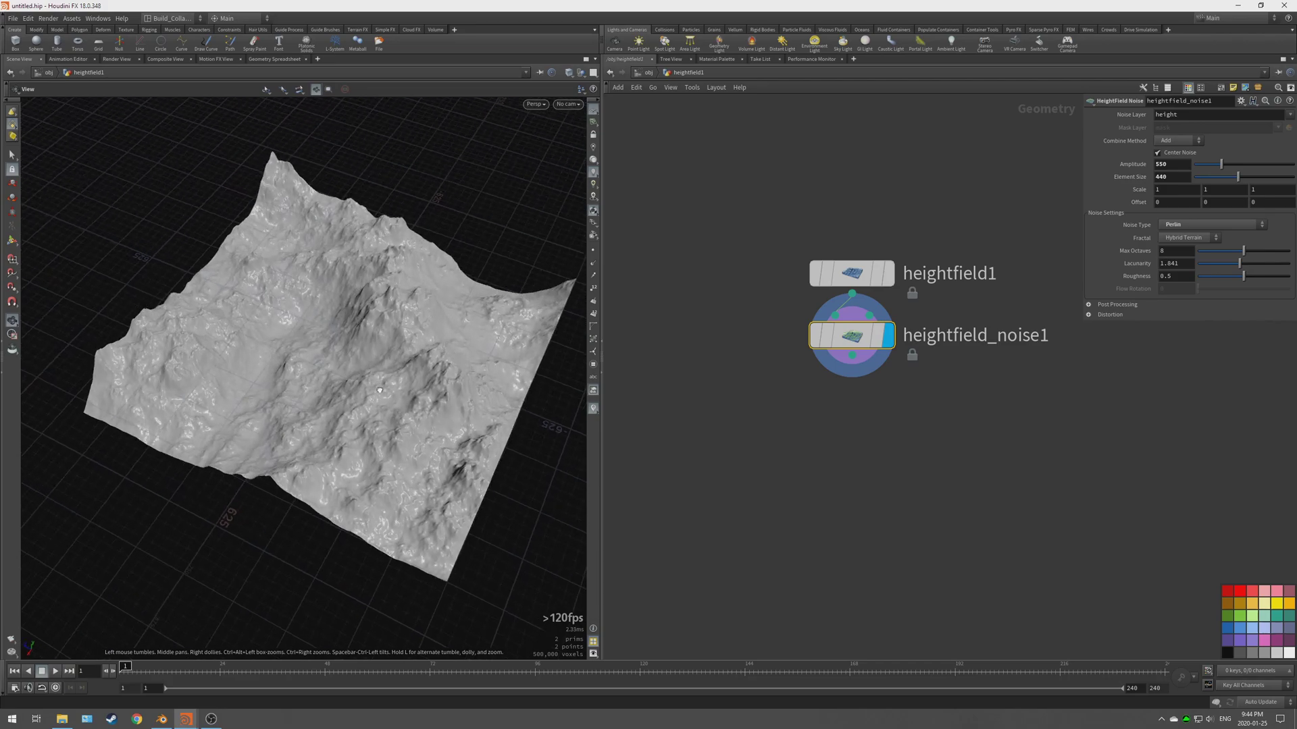
{"action": "left_click_drag", "start_coordinate": [379, 390], "coordinate": [392, 353]}
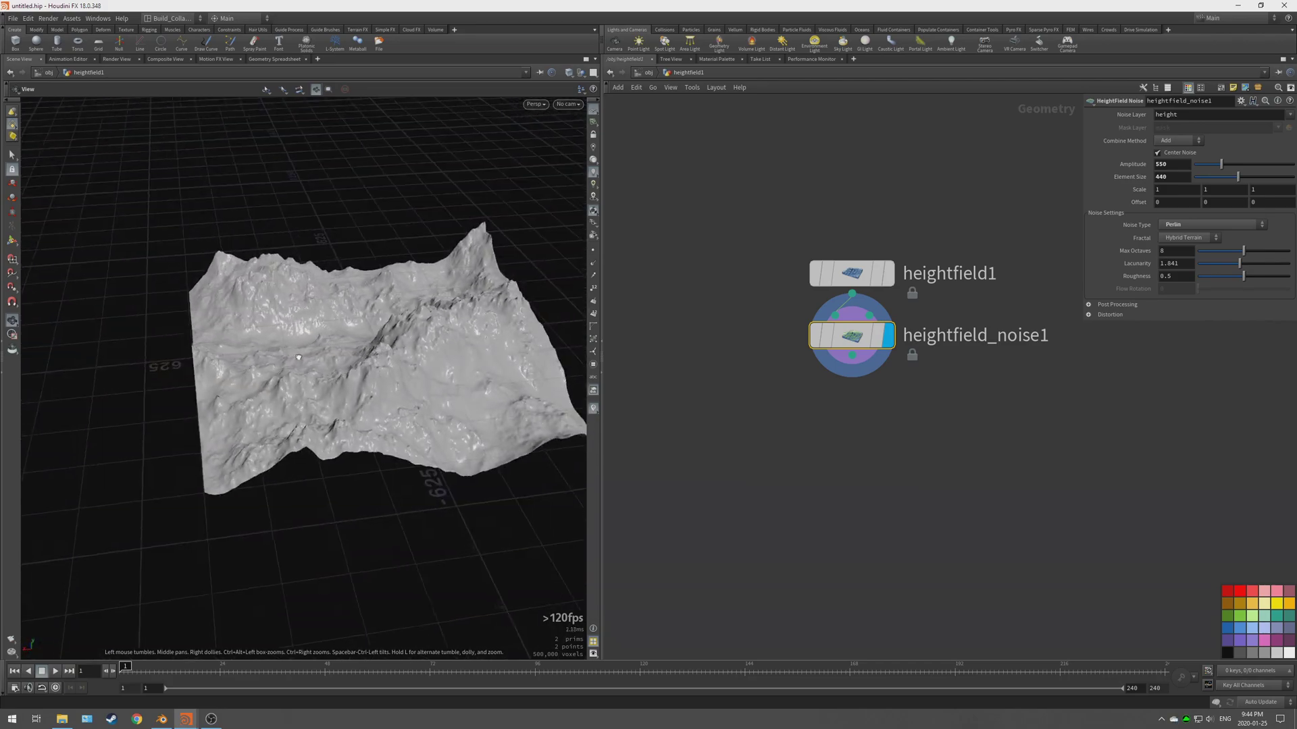
{"action": "left_click_drag", "start_coordinate": [298, 357], "coordinate": [324, 351]}
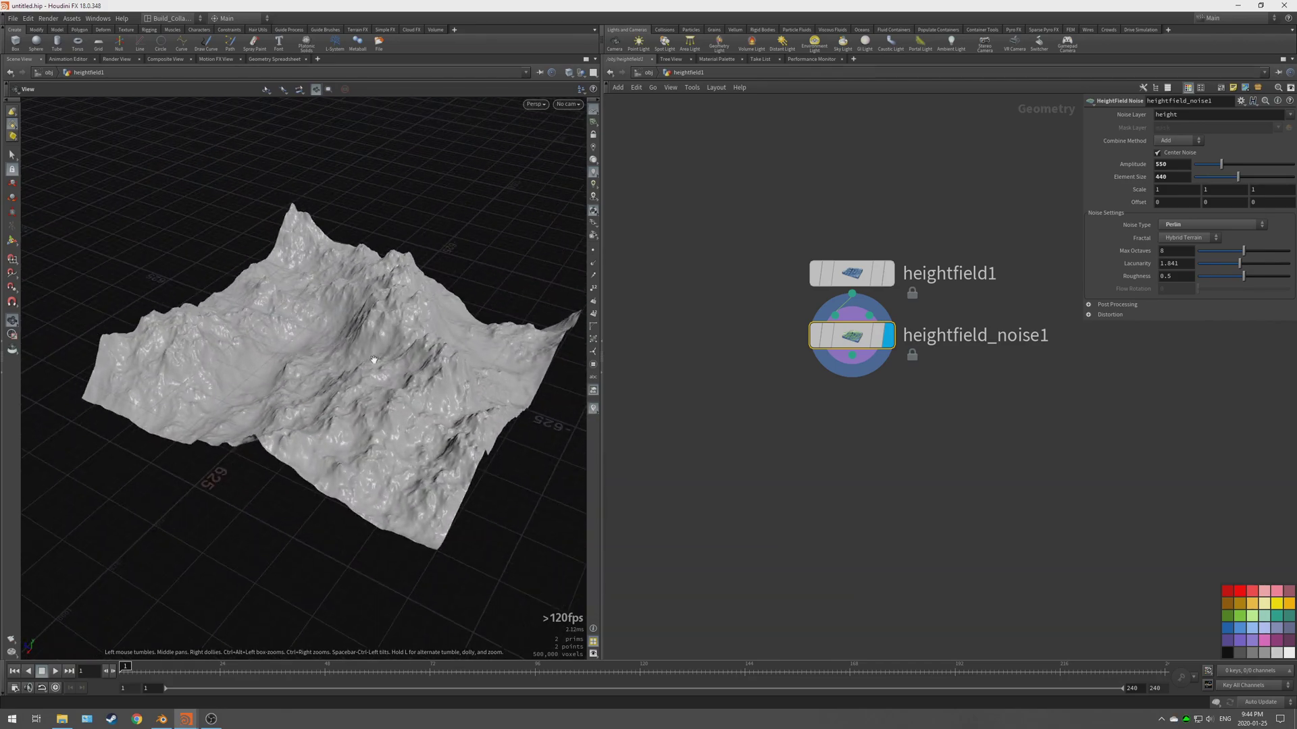
{"action": "left_click", "coordinate": [1180, 227]}
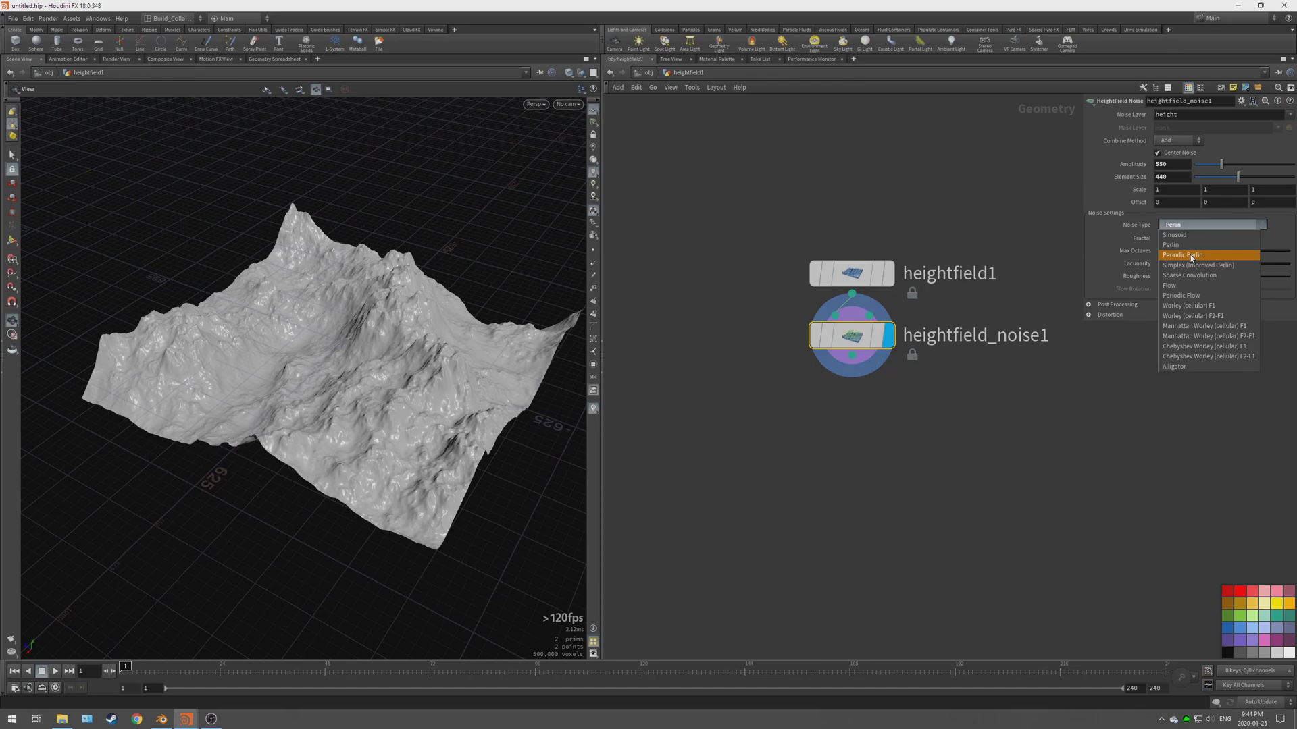
{"action": "left_click", "coordinate": [1191, 256]}
{"action": "mouse_move", "coordinate": [378, 365]}
{"action": "left_mouse_down"}
{"action": "mouse_move", "coordinate": [427, 383]}
{"action": "mouse_move", "coordinate": [392, 362]}
{"action": "left_mouse_up"}
Step: Set the noise type to Sparse Convolution, keeping Combine Method as Add
{"action": "left_click", "coordinate": [1189, 225]}
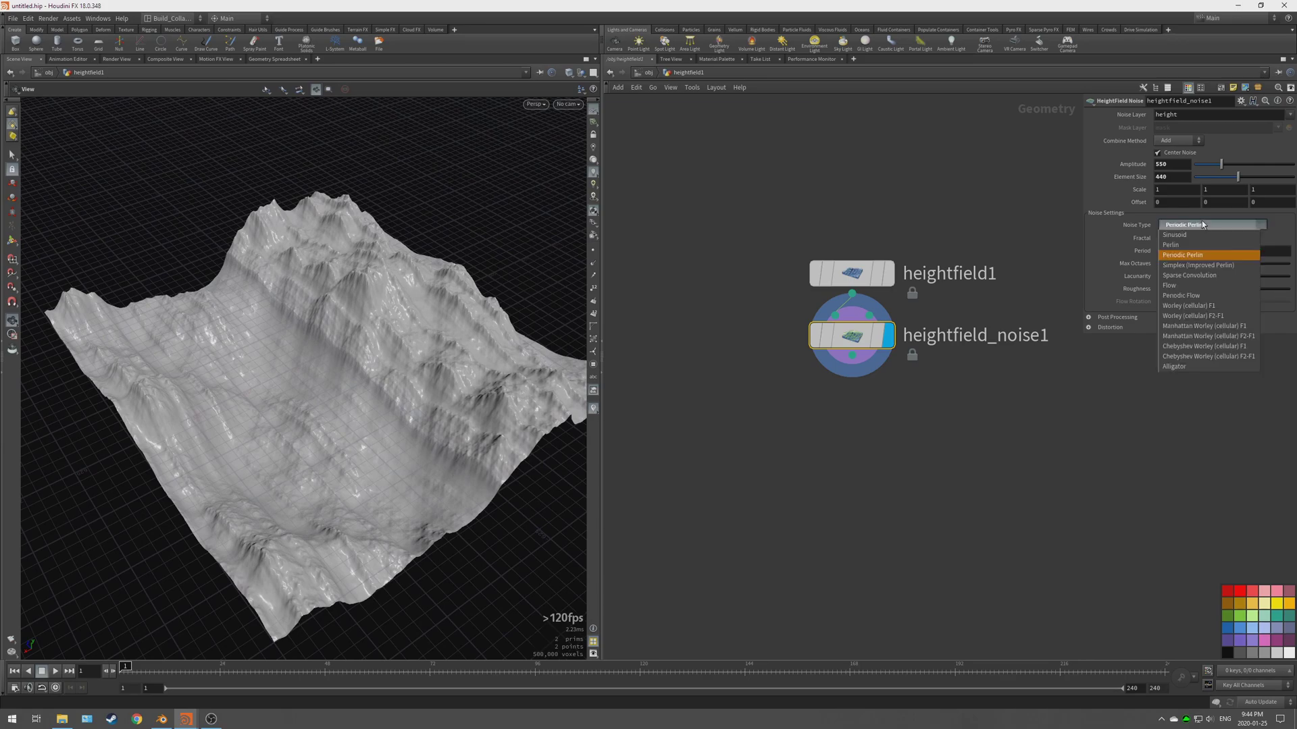
{"action": "left_click", "coordinate": [1190, 274]}
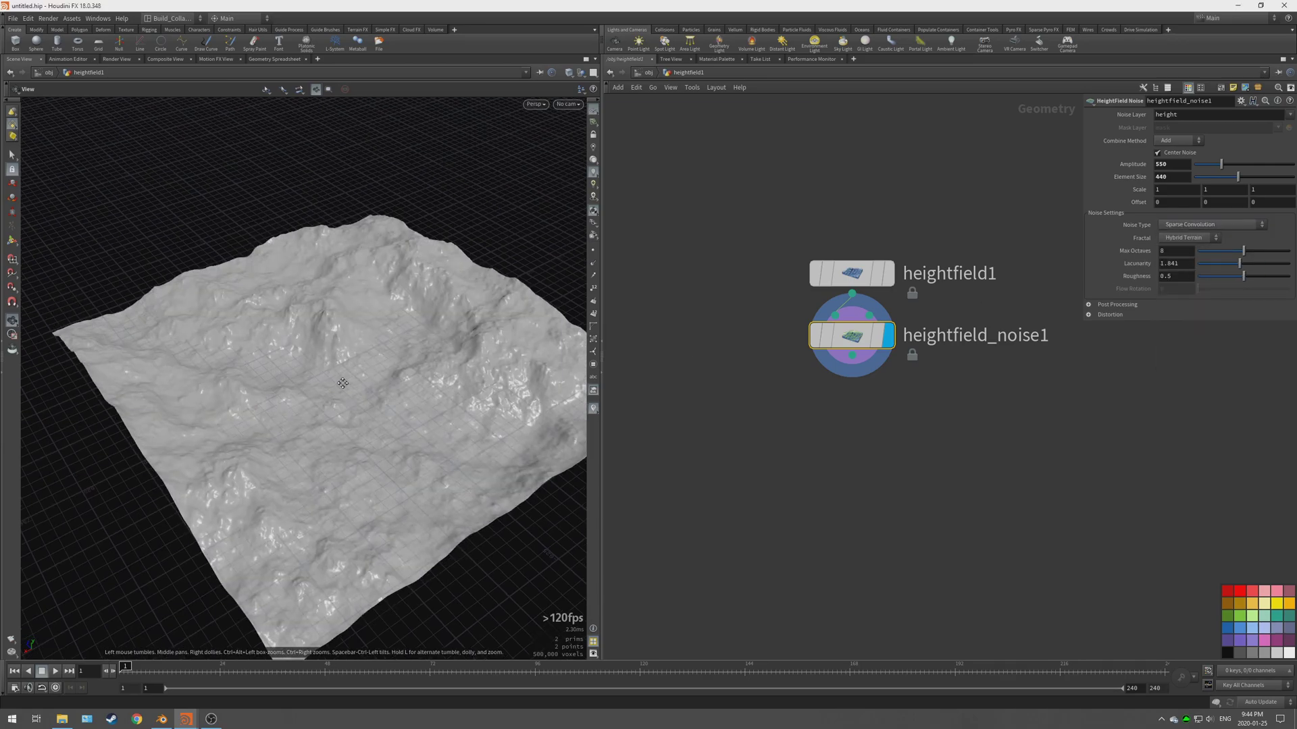
{"action": "scroll", "coordinate": [387, 402], "scroll_direction": "up", "scroll_amount": 5}
{"action": "scroll", "coordinate": [387, 402], "scroll_direction": "down", "scroll_amount": 5}
{"action": "left_click_drag", "start_coordinate": [387, 402], "coordinate": [443, 377]}
{"action": "left_click", "coordinate": [1165, 140]}
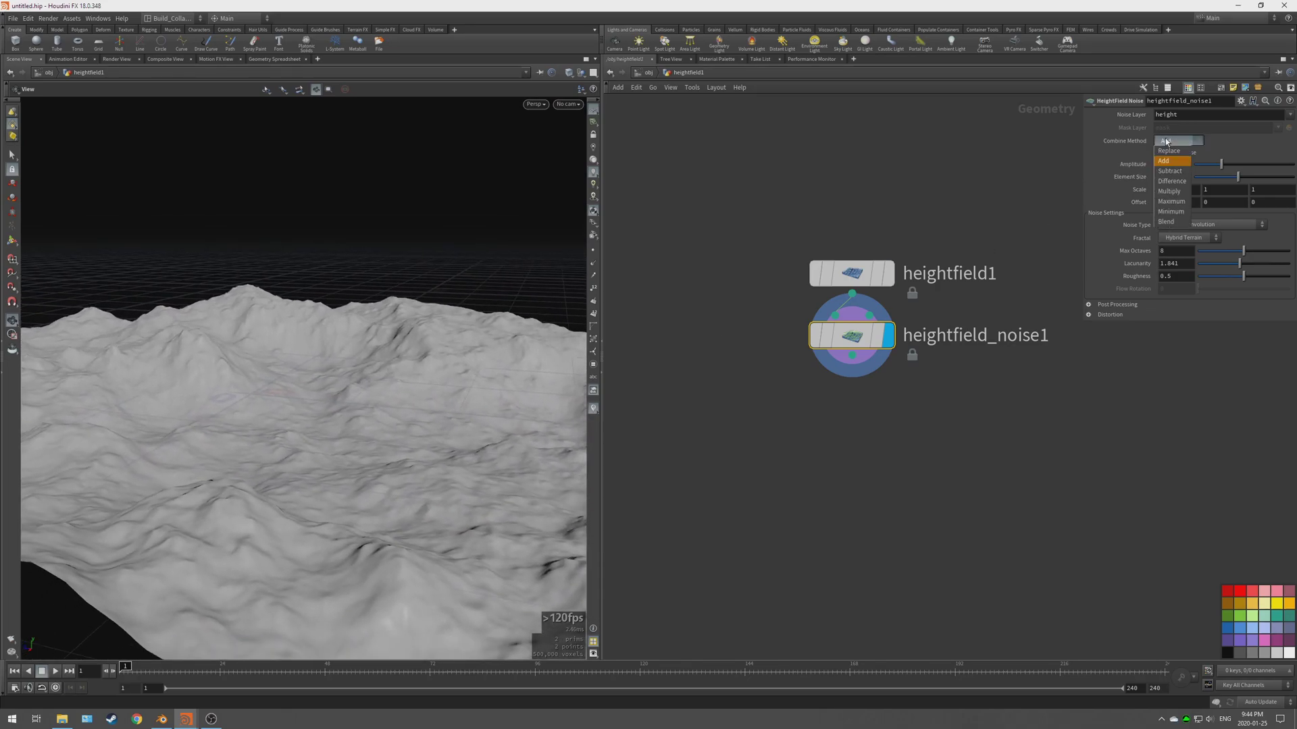
{"action": "left_click", "coordinate": [1167, 143]}
{"action": "left_click_drag", "start_coordinate": [410, 395], "coordinate": [369, 411]}
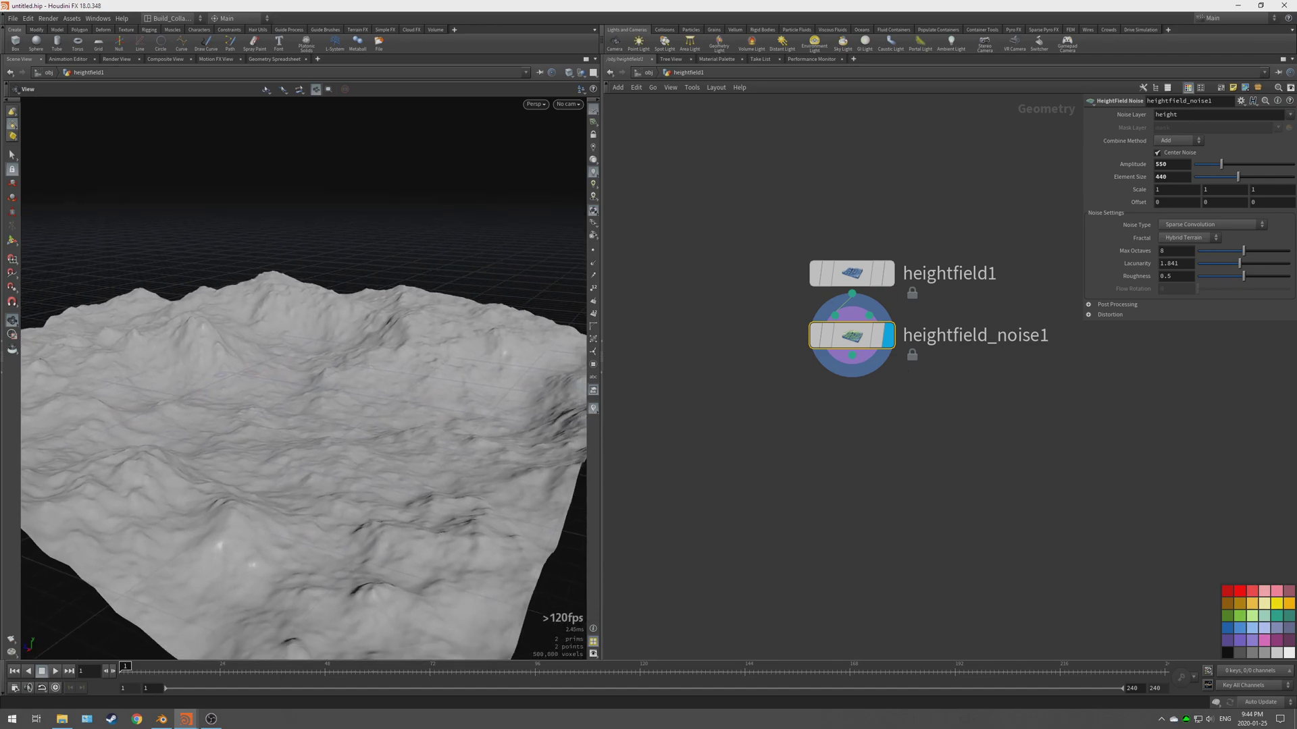
{"action": "middle_click_drag", "start_coordinate": [877, 441], "coordinate": [892, 414]}
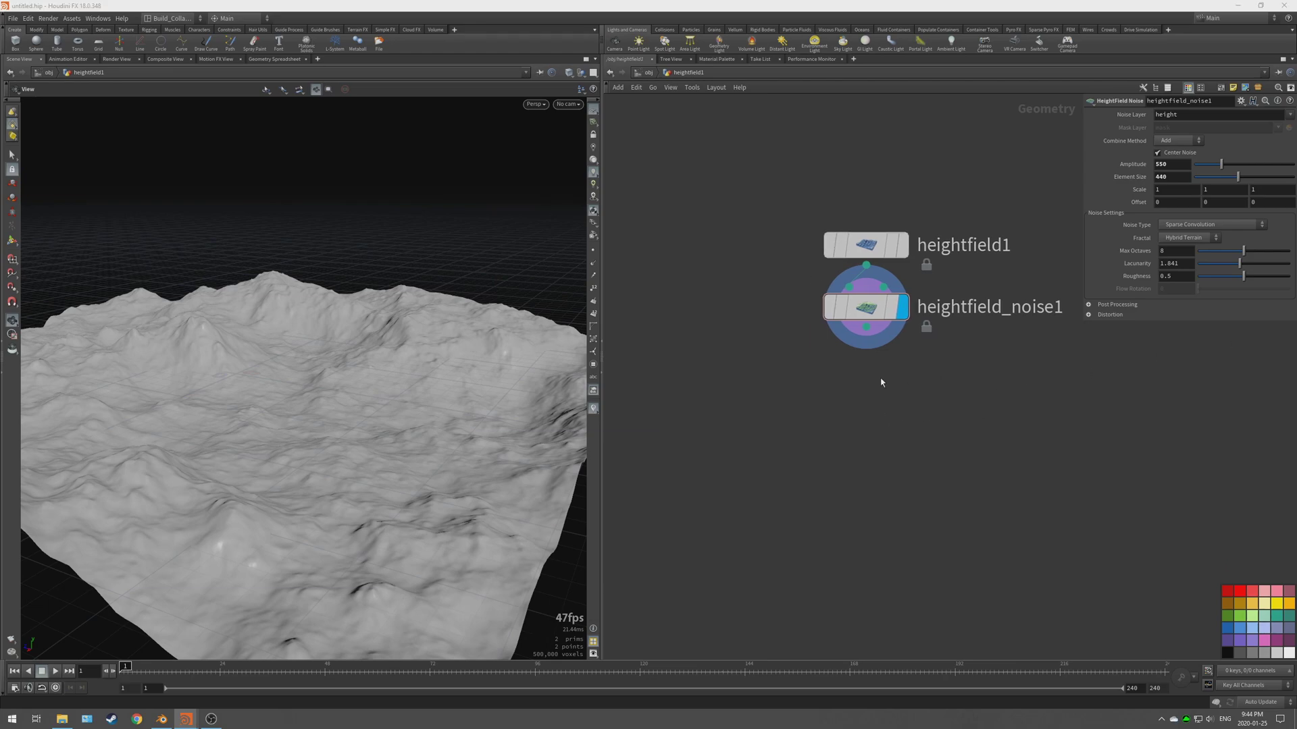
Step: Place a HeightField Erode node below heightfield_noise1 and display its colour-coded eroded terrain
{"action": "key", "text": "Tab"}
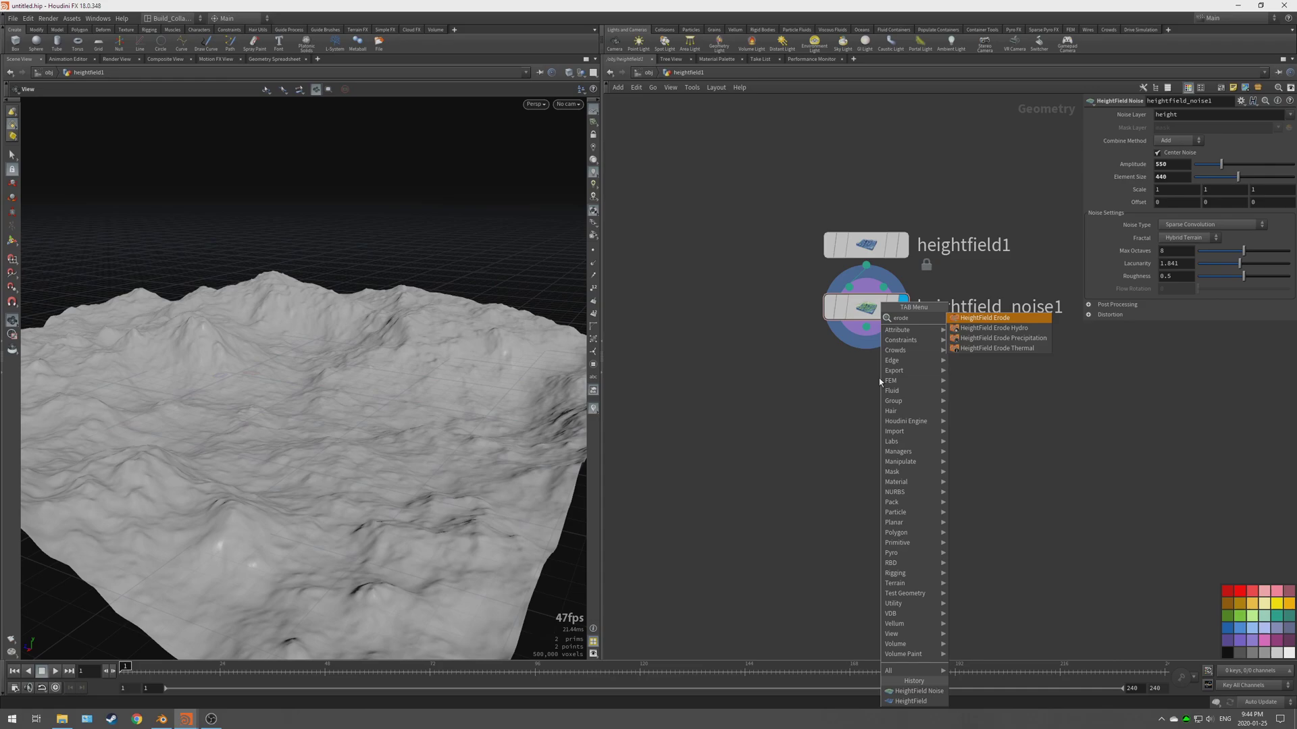
{"action": "left_click", "coordinate": [986, 317]}
{"action": "left_click", "coordinate": [833, 363]}
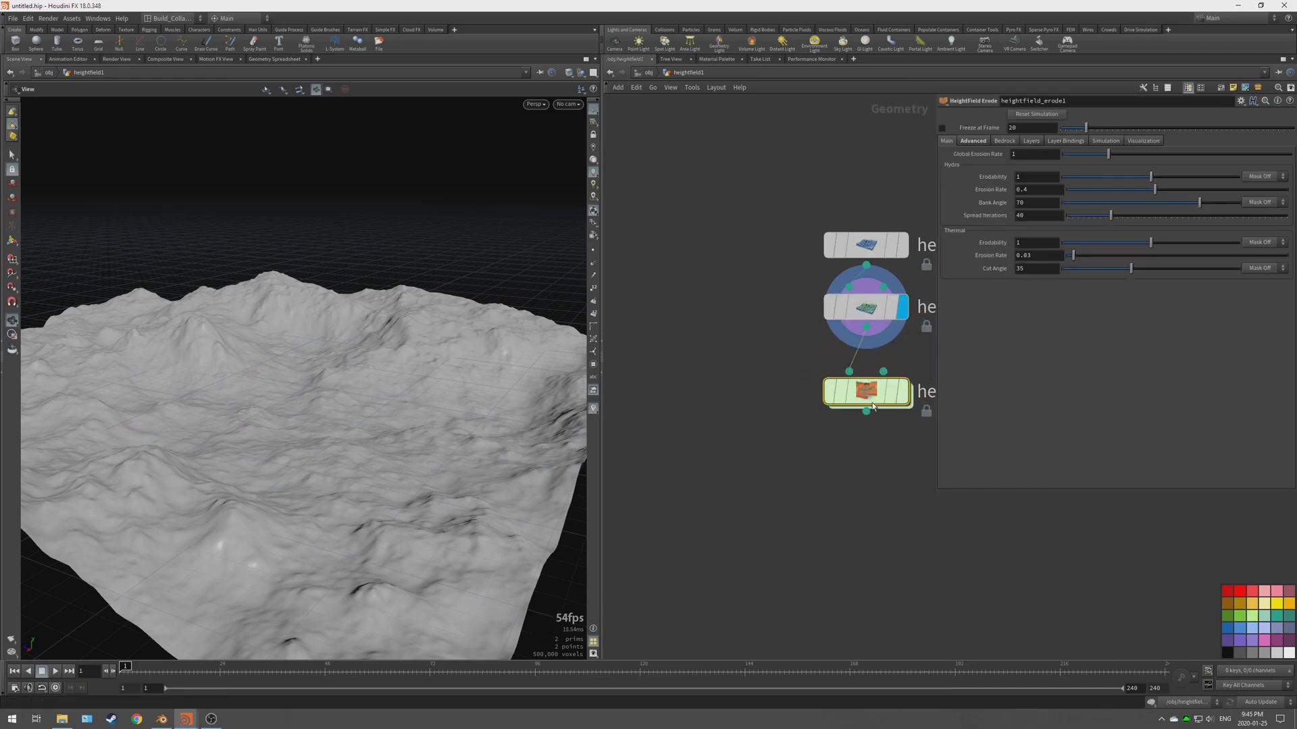
{"action": "scroll", "coordinate": [783, 419], "scroll_direction": "down", "scroll_amount": 2}
{"action": "middle_click_drag", "start_coordinate": [826, 449], "coordinate": [777, 377]}
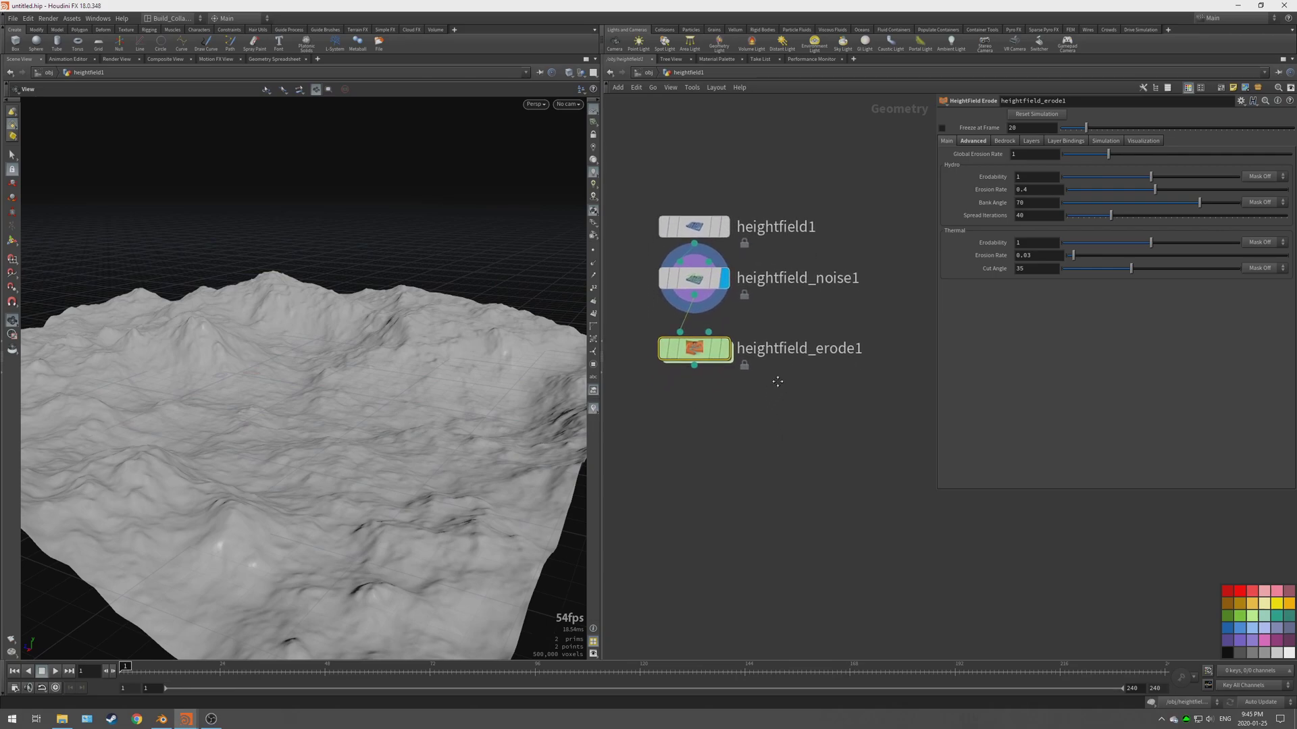
{"action": "mouse_move", "coordinate": [717, 356]}
{"action": "left_click", "coordinate": [725, 355]}
{"action": "left_click_drag", "start_coordinate": [310, 411], "coordinate": [367, 437]}
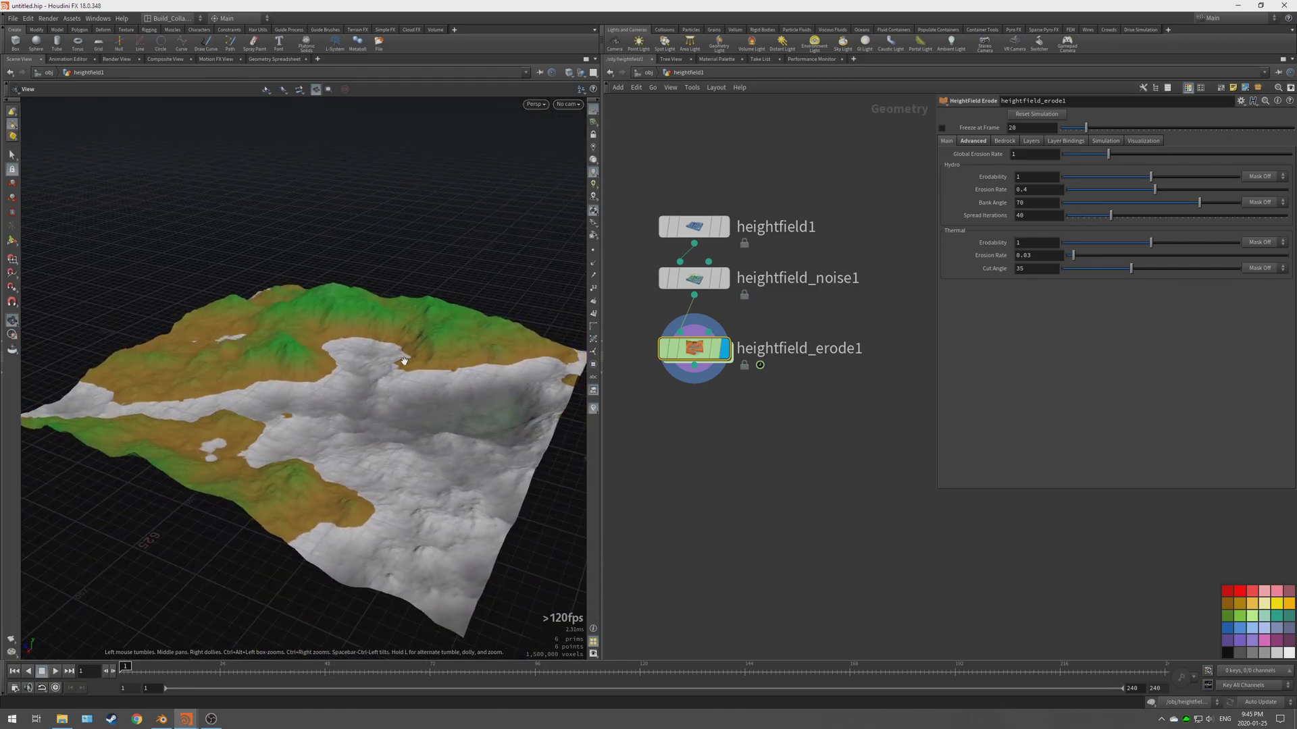
Step: Compute the height range (-69.2605 to 92.9562) and shift the top ramp colour lower
{"action": "left_click", "coordinate": [1146, 141]}
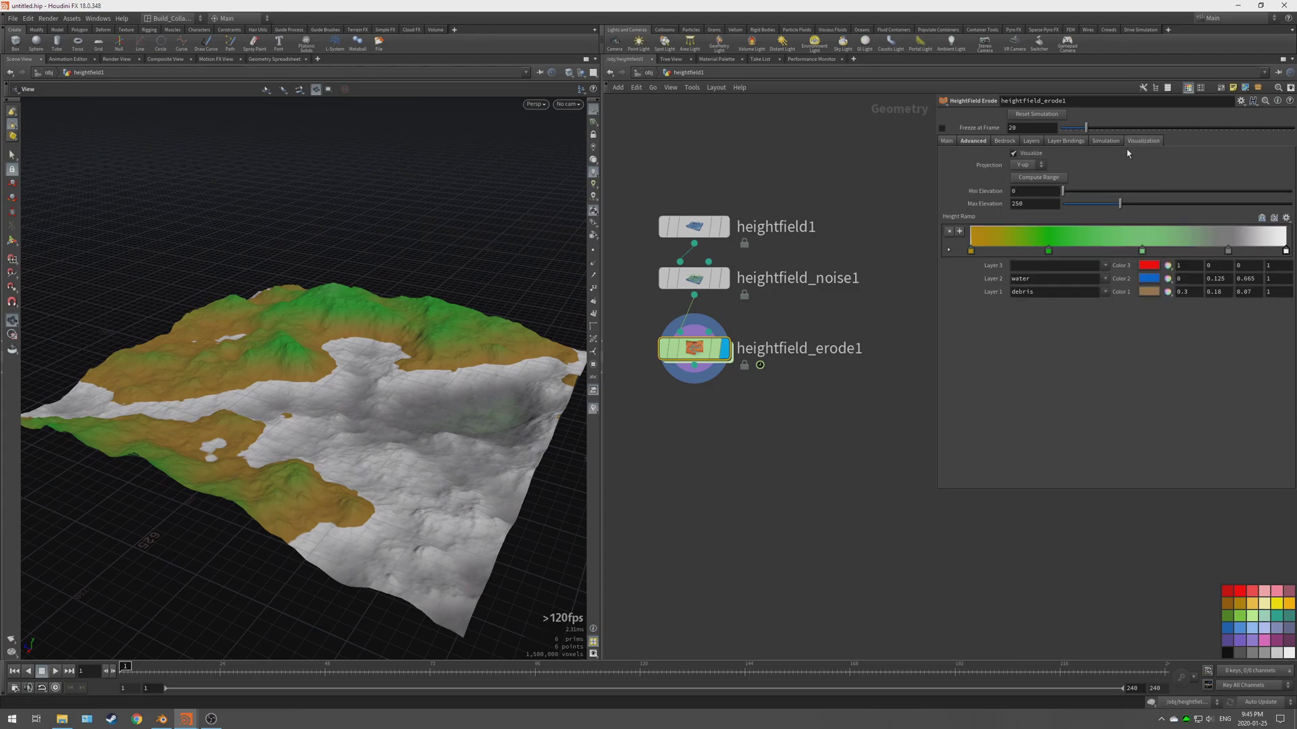
{"action": "left_click", "coordinate": [1035, 177]}
{"action": "mouse_move", "coordinate": [359, 369]}
{"action": "left_mouse_down"}
{"action": "mouse_move", "coordinate": [362, 428]}
{"action": "mouse_move", "coordinate": [365, 345]}
{"action": "mouse_move", "coordinate": [356, 351]}
{"action": "left_mouse_up"}
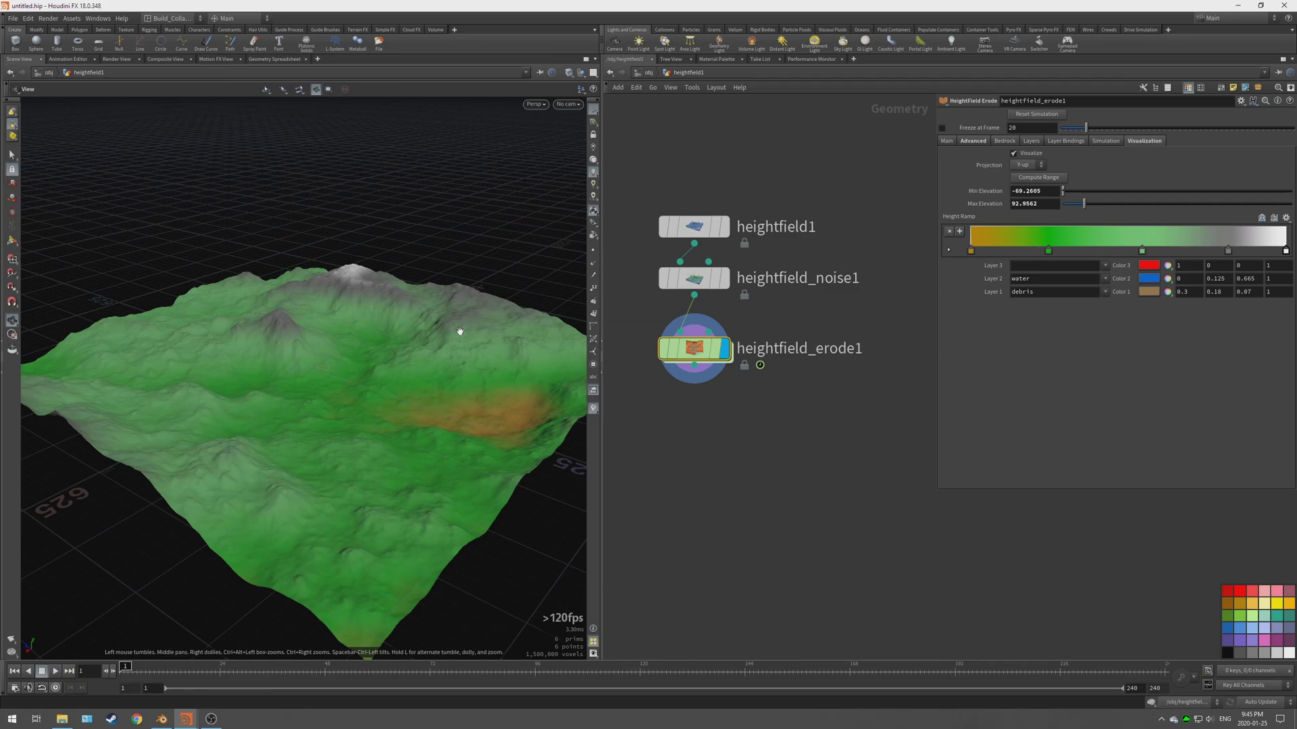
{"action": "mouse_move", "coordinate": [1286, 251]}
{"action": "left_mouse_down"}
{"action": "mouse_move", "coordinate": [1256, 252]}
{"action": "mouse_move", "coordinate": [1286, 251]}
{"action": "left_mouse_up"}
{"action": "left_click_drag", "start_coordinate": [390, 368], "coordinate": [484, 365]}
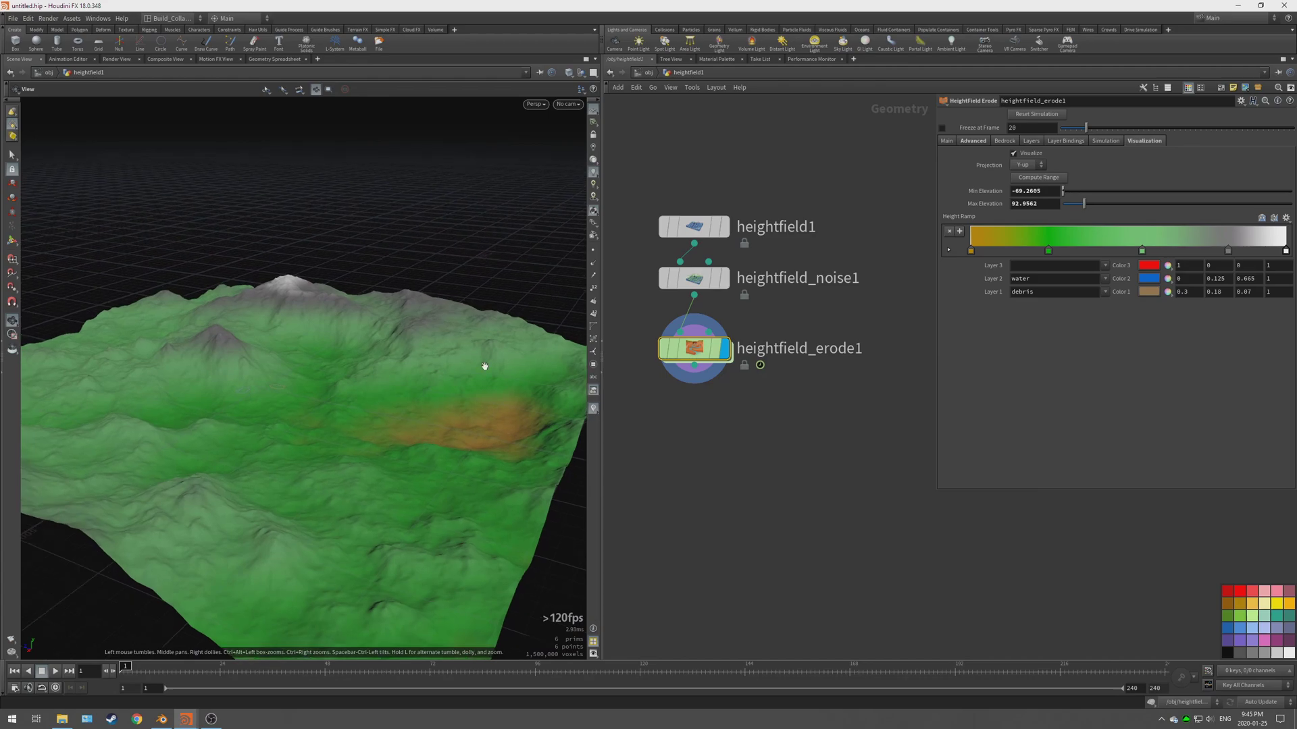
Step: Browse the erode node's Simulation, Layer Bindings, Layers, Bedrock and Advanced tabs
{"action": "left_click", "coordinate": [1105, 140]}
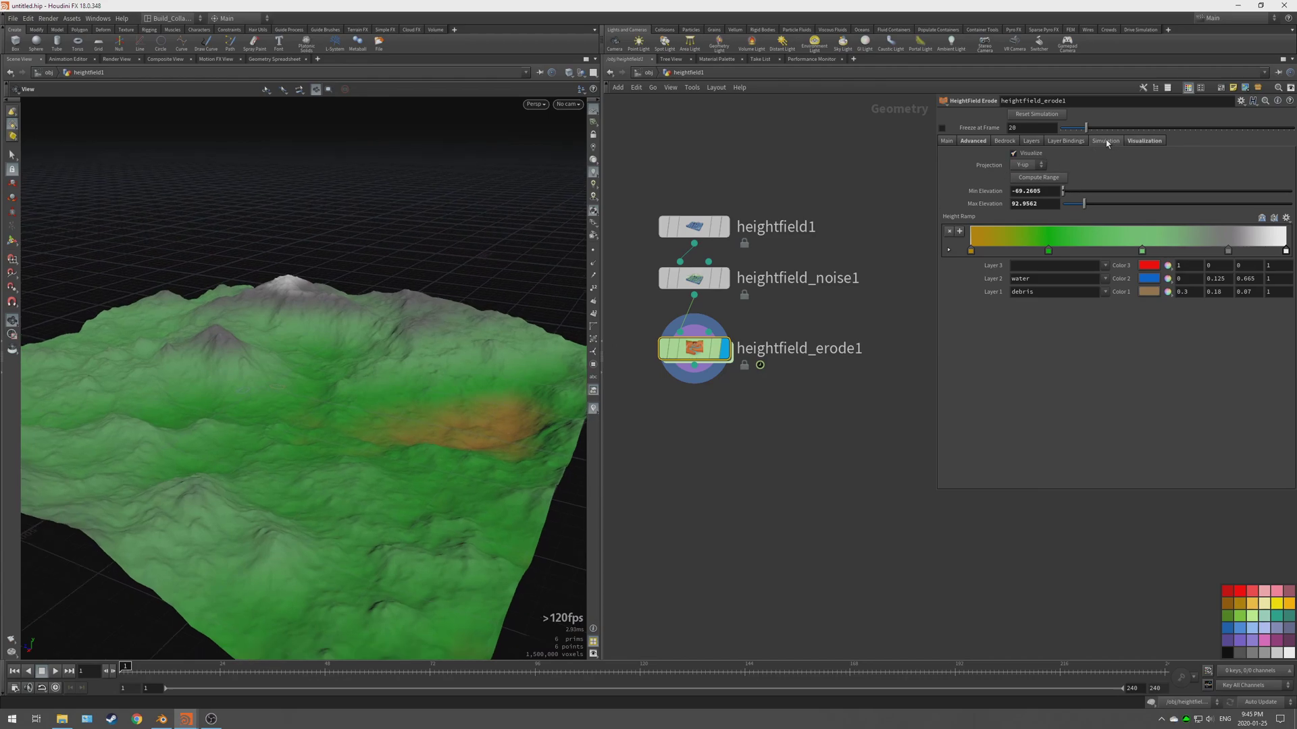
{"action": "left_click", "coordinate": [1067, 140]}
{"action": "left_click", "coordinate": [1030, 140]}
{"action": "left_click", "coordinate": [1004, 141]}
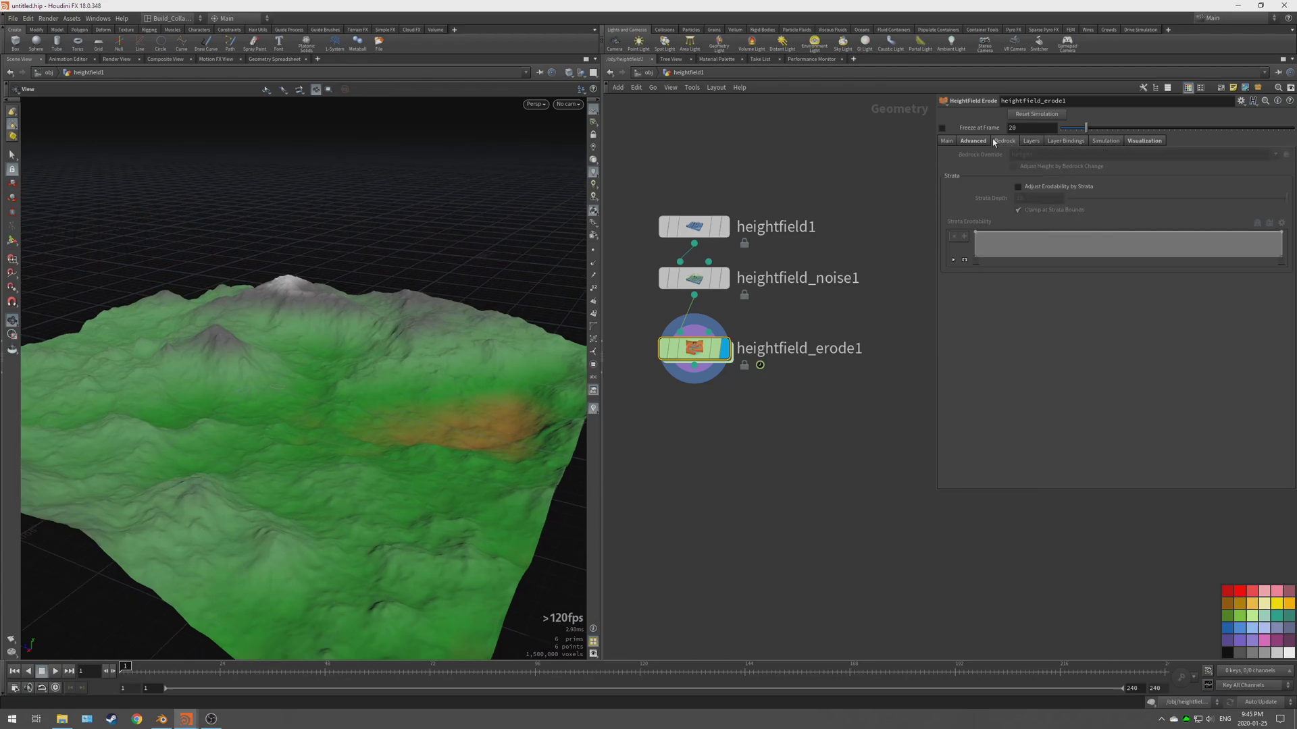
{"action": "left_click", "coordinate": [985, 141]}
Step: Check the Erodability, Riverbed and Riverbank sections, then return to the Main erosion settings
{"action": "left_click", "coordinate": [949, 201]}
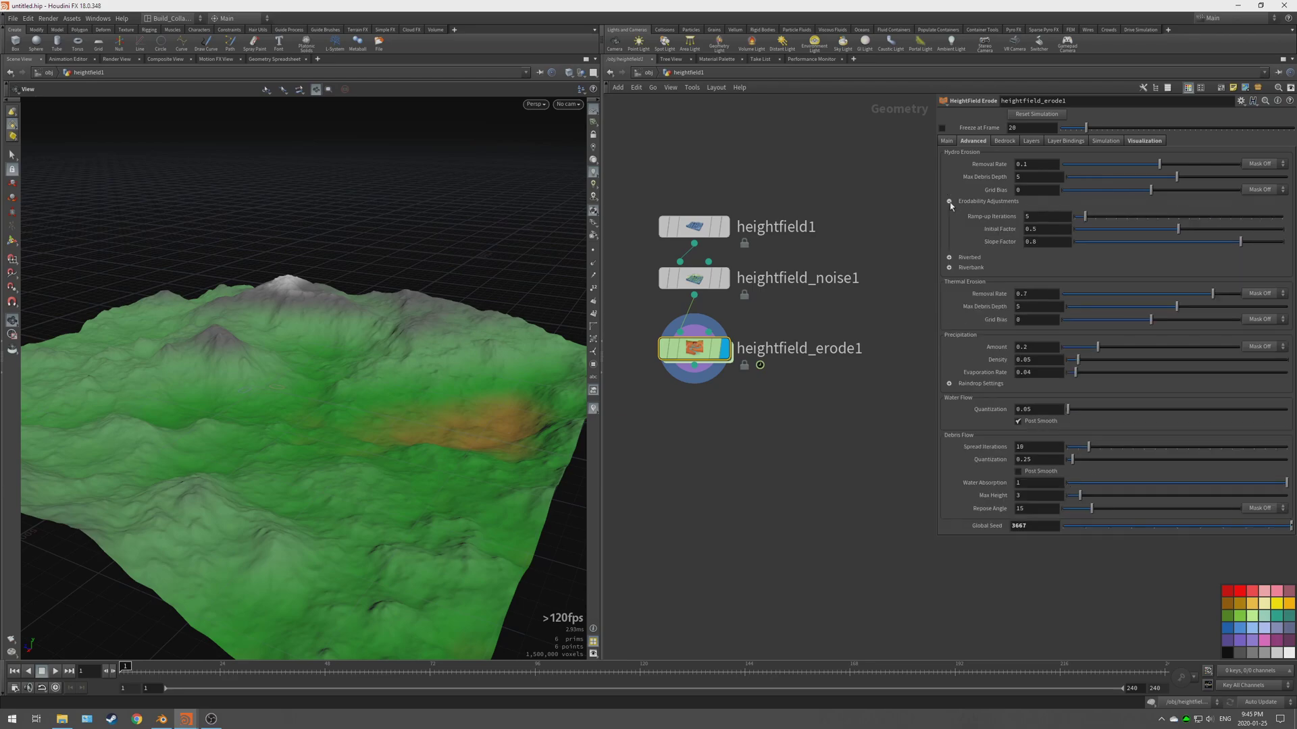
{"action": "left_click", "coordinate": [950, 202]}
{"action": "left_click", "coordinate": [950, 211]}
{"action": "left_click", "coordinate": [950, 212]}
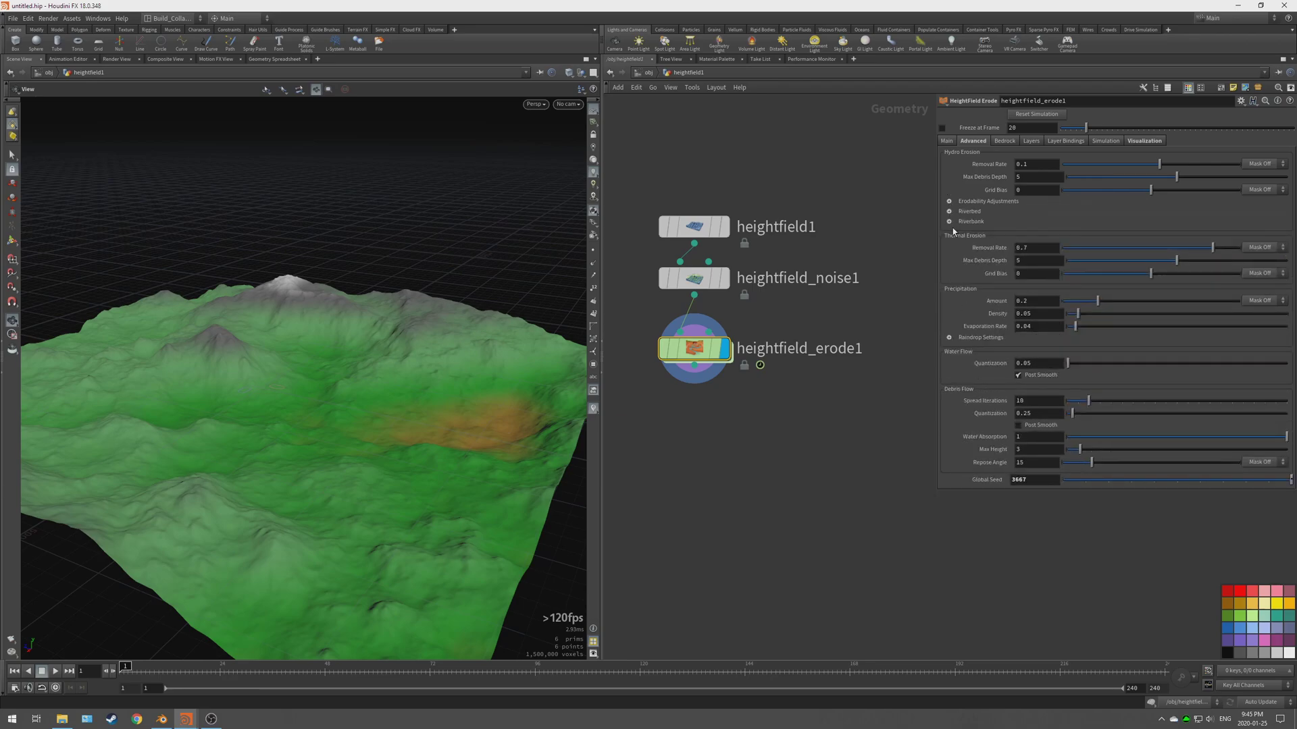
{"action": "left_click", "coordinate": [950, 221]}
{"action": "left_click", "coordinate": [949, 222]}
{"action": "left_click", "coordinate": [948, 140]}
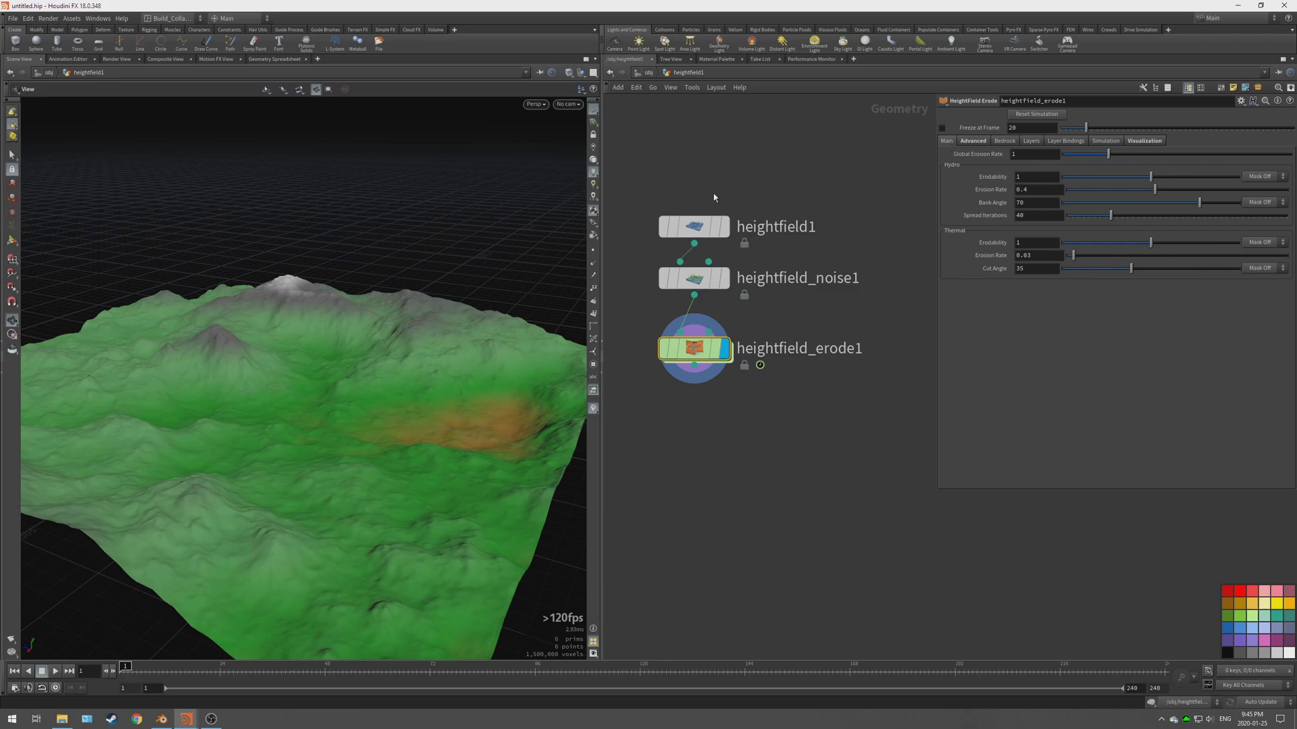
{"action": "left_click_drag", "start_coordinate": [376, 283], "coordinate": [381, 381]}
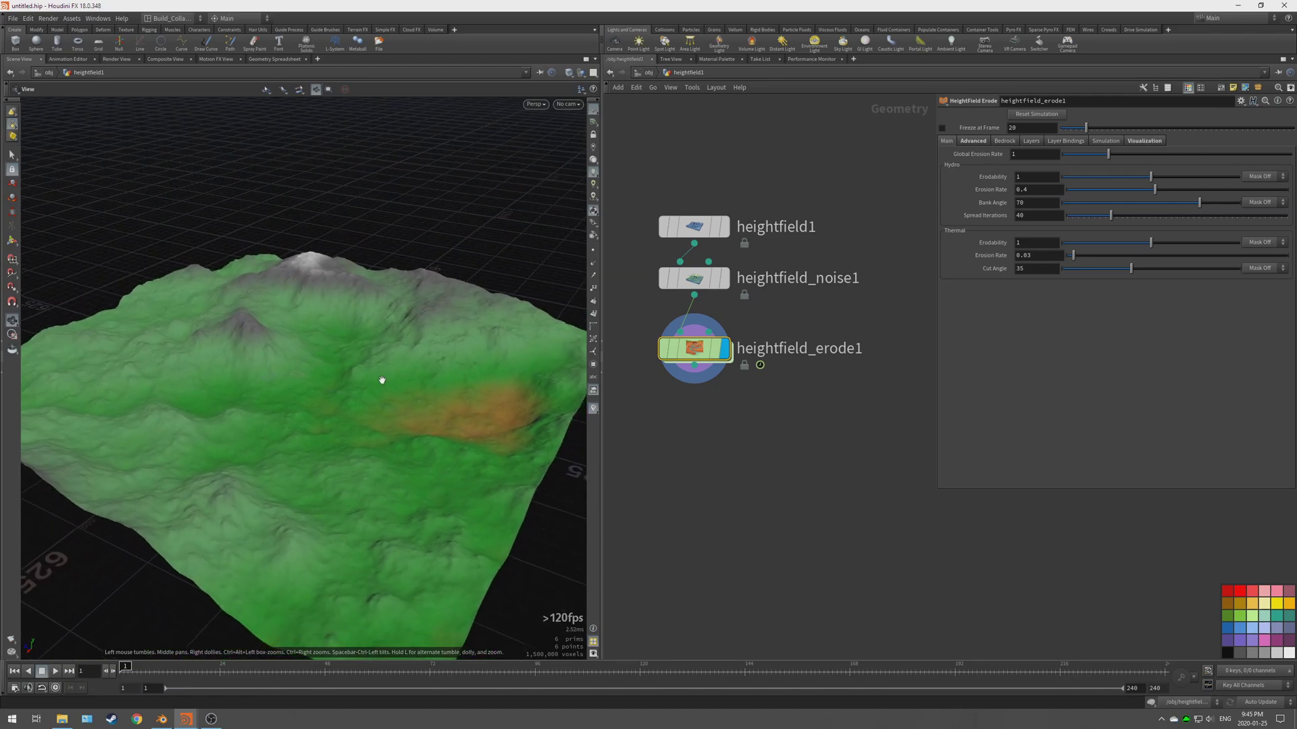
Step: Turn on Freeze at Frame 20 for heightfield_erode1
{"action": "left_click", "coordinate": [943, 129]}
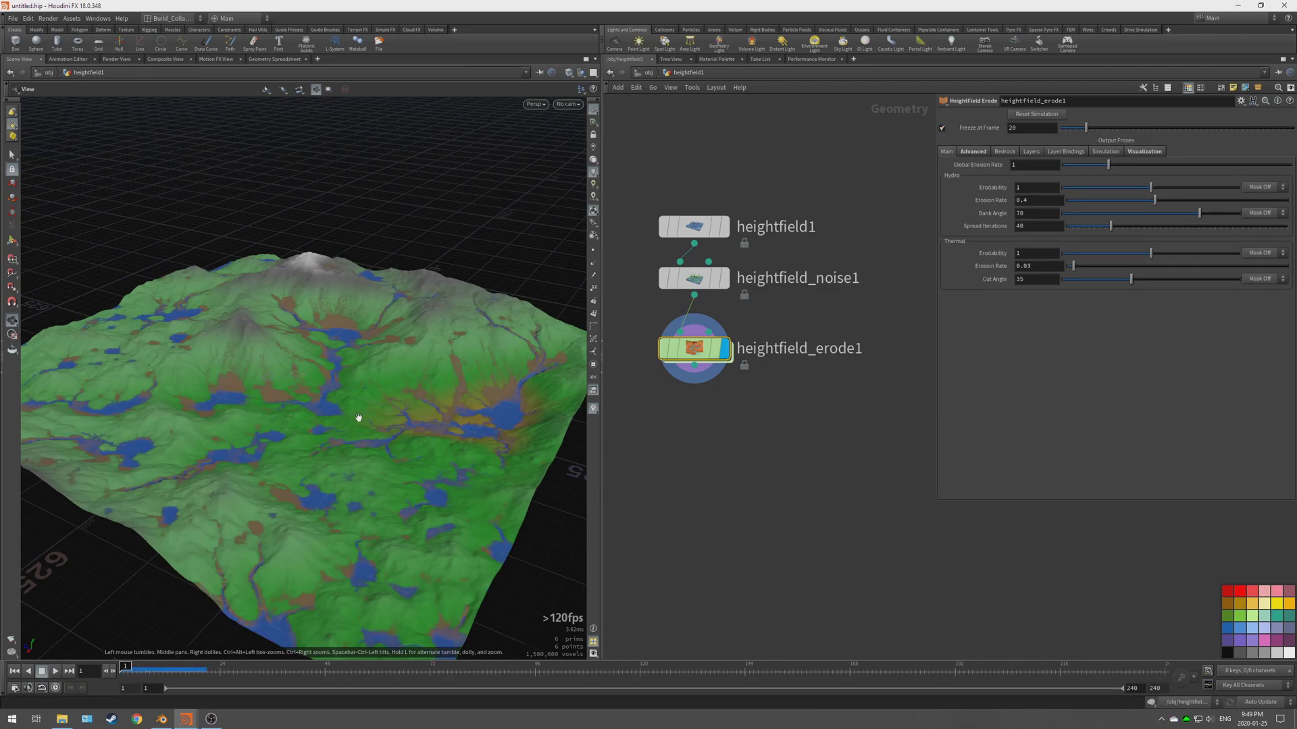
Step: Lower the view toward the horizon, toggle the timeline off and on, and show desktop layouts
{"action": "scroll", "coordinate": [302, 428], "scroll_direction": "up", "scroll_amount": 5}
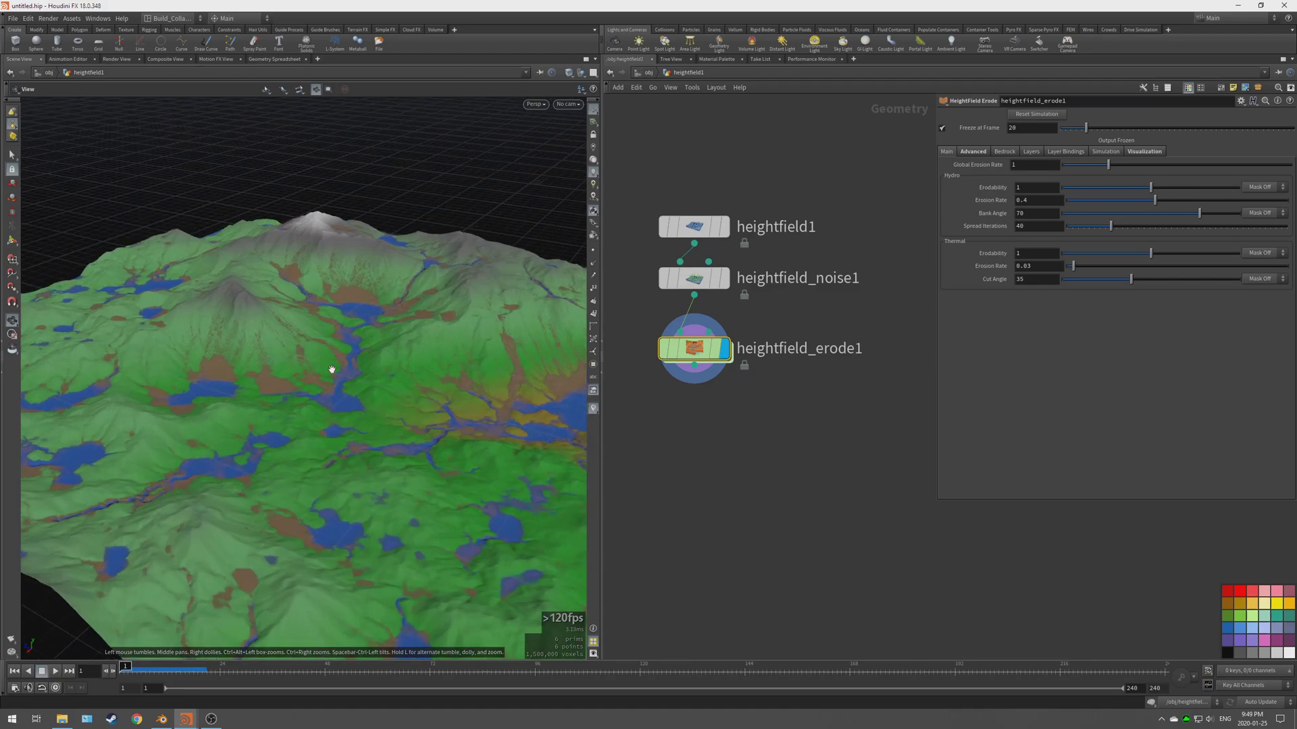
{"action": "left_click_drag", "start_coordinate": [335, 428], "coordinate": [292, 501]}
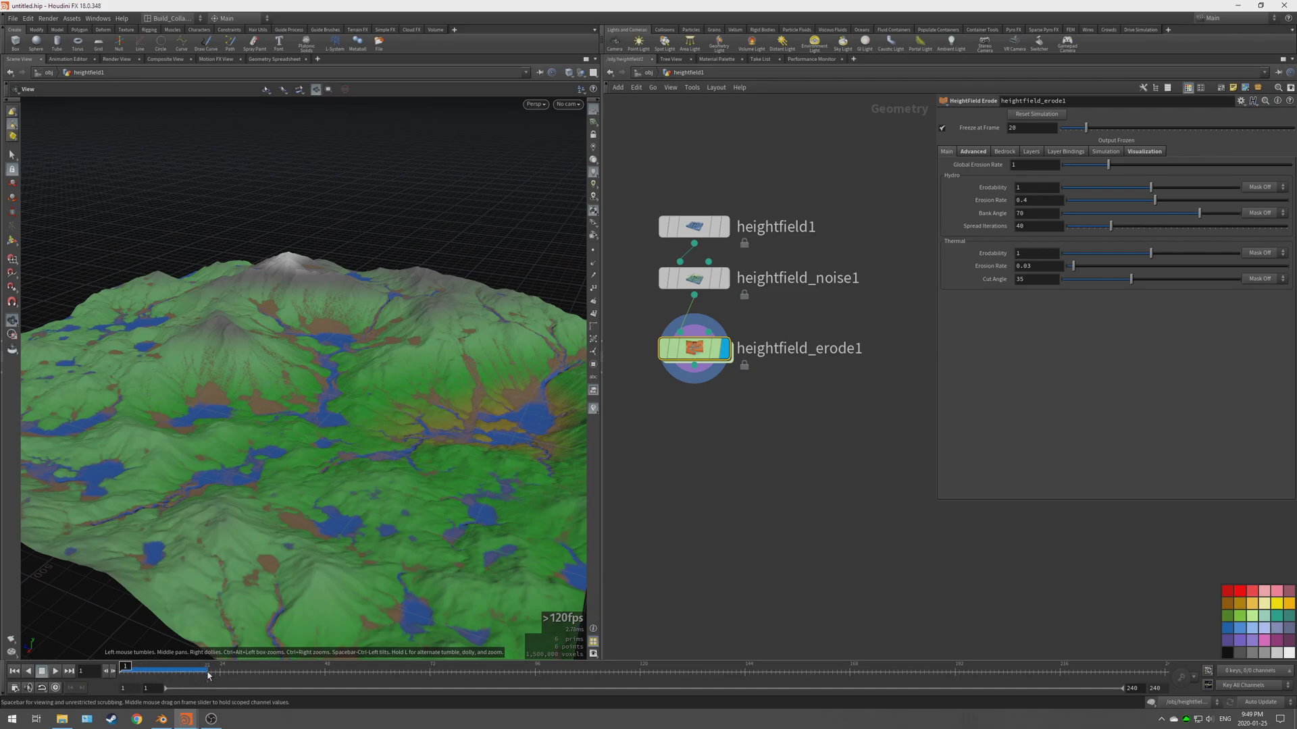
{"action": "left_click", "coordinate": [4, 681]}
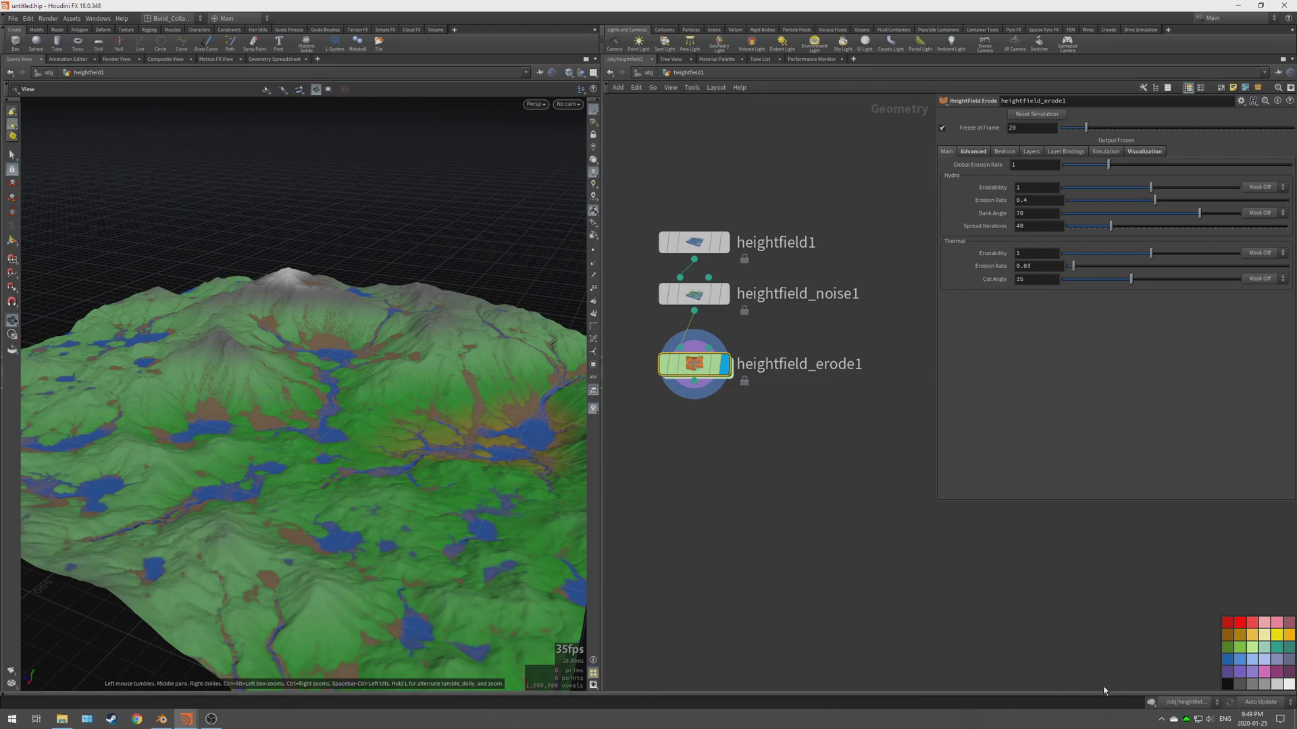
{"action": "left_click", "coordinate": [4, 699]}
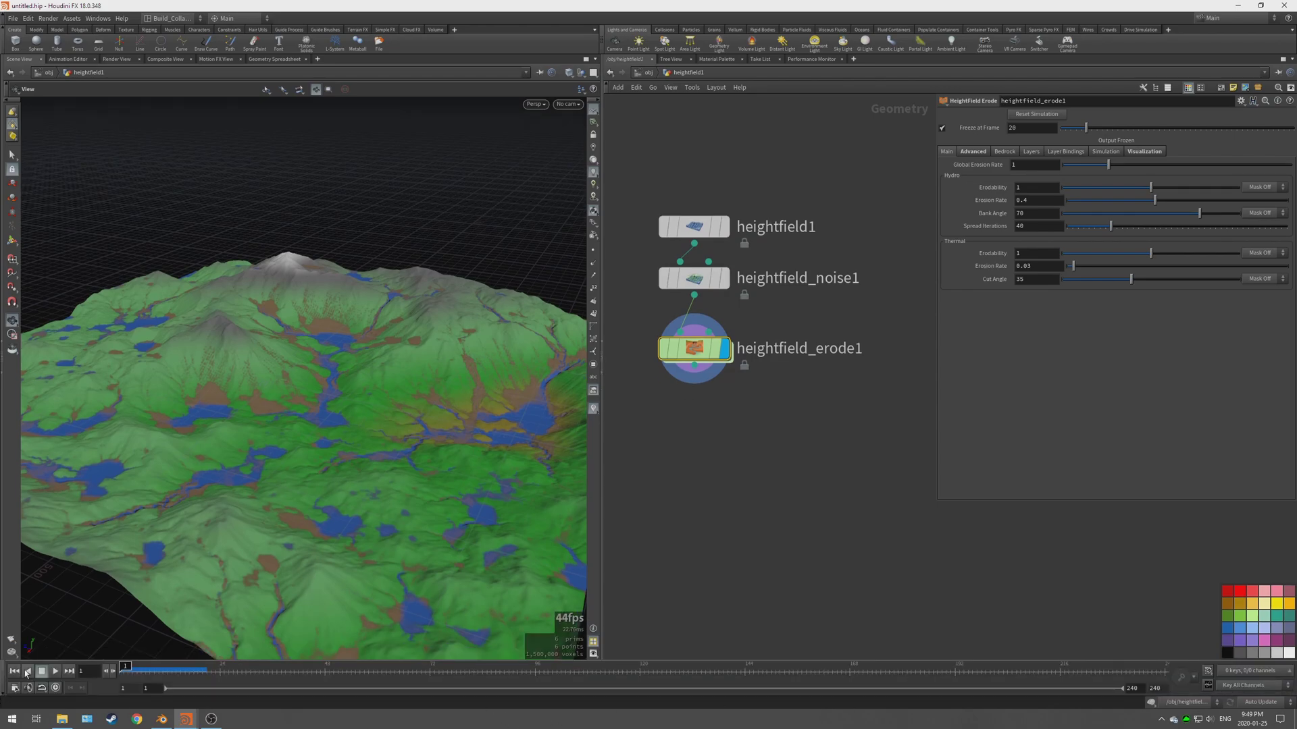
{"action": "left_click", "coordinate": [164, 19]}
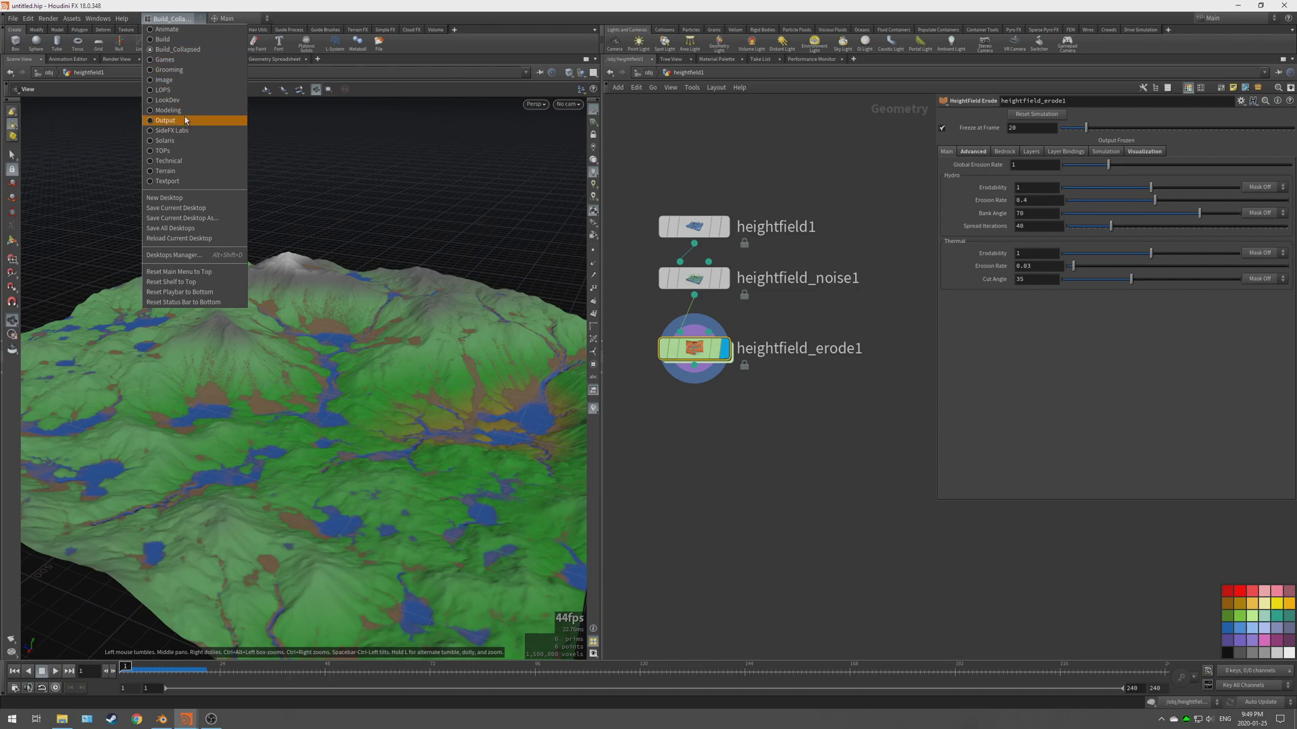
{"action": "left_click", "coordinate": [163, 39]}
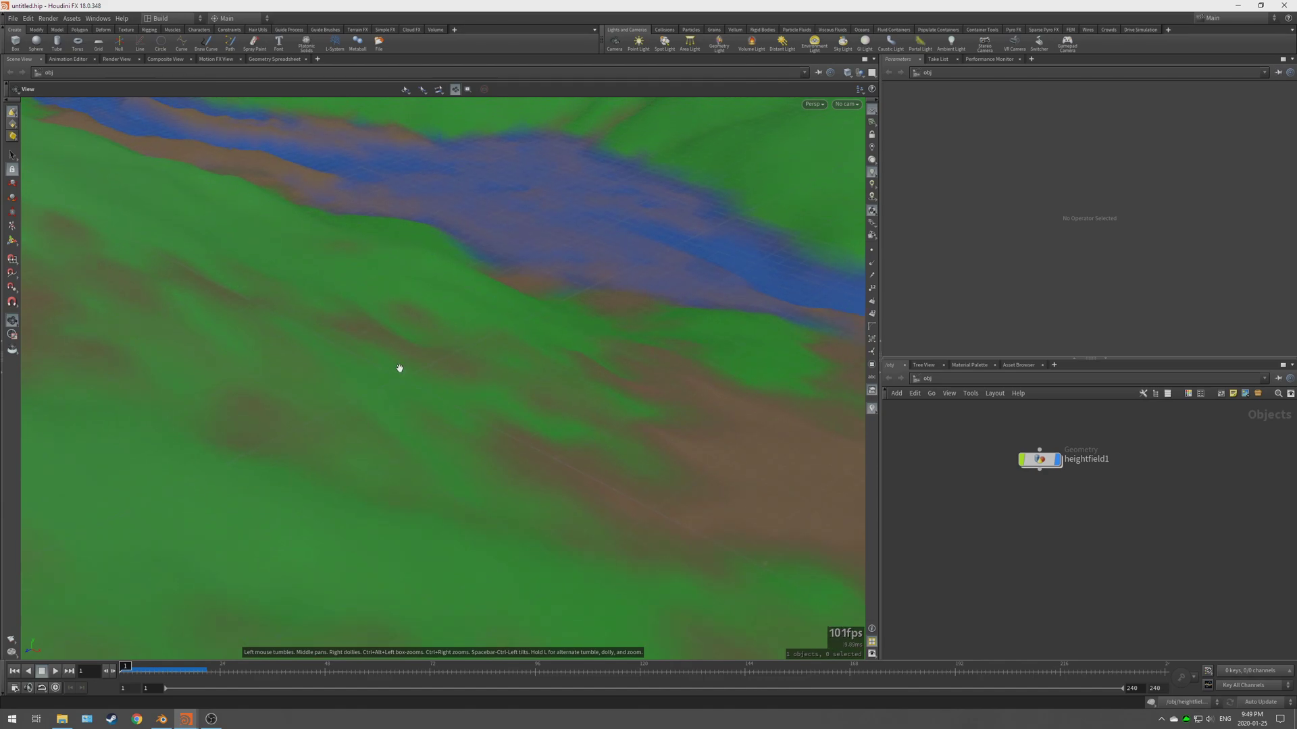
{"action": "key", "text": "f"}
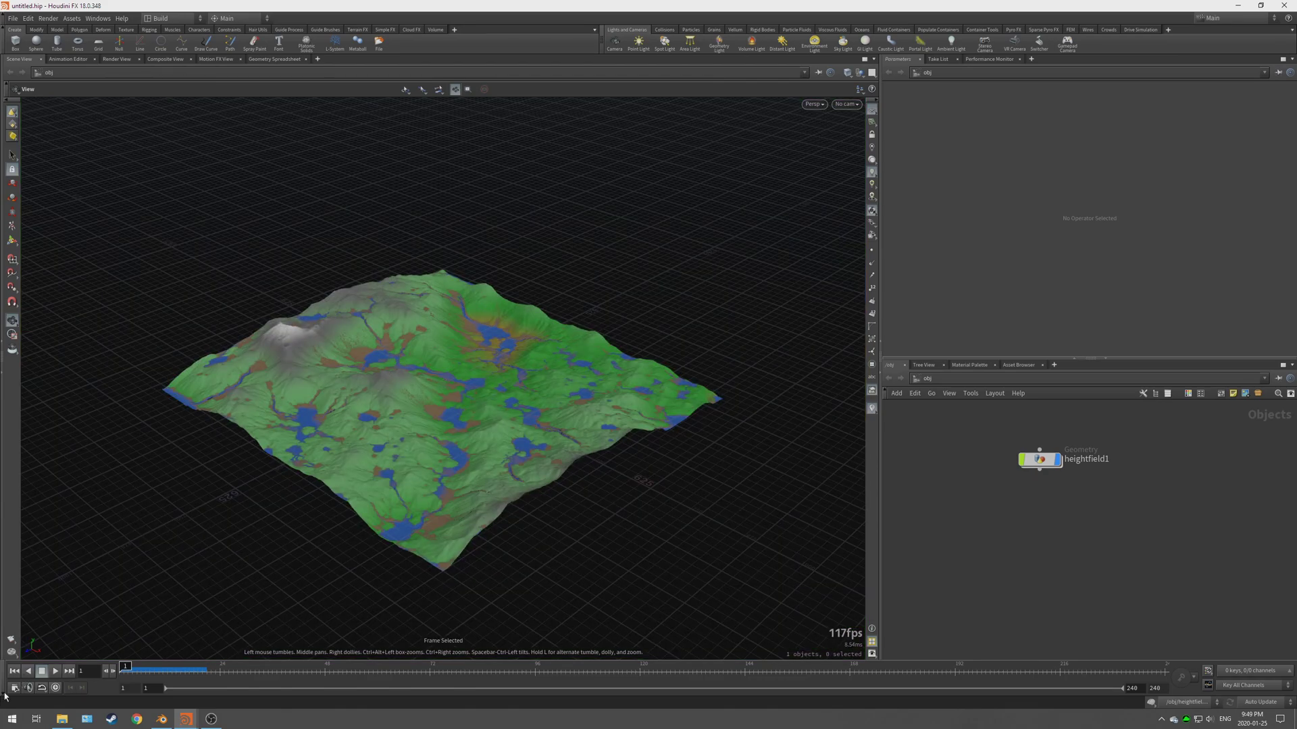
{"action": "left_click", "coordinate": [160, 18]}
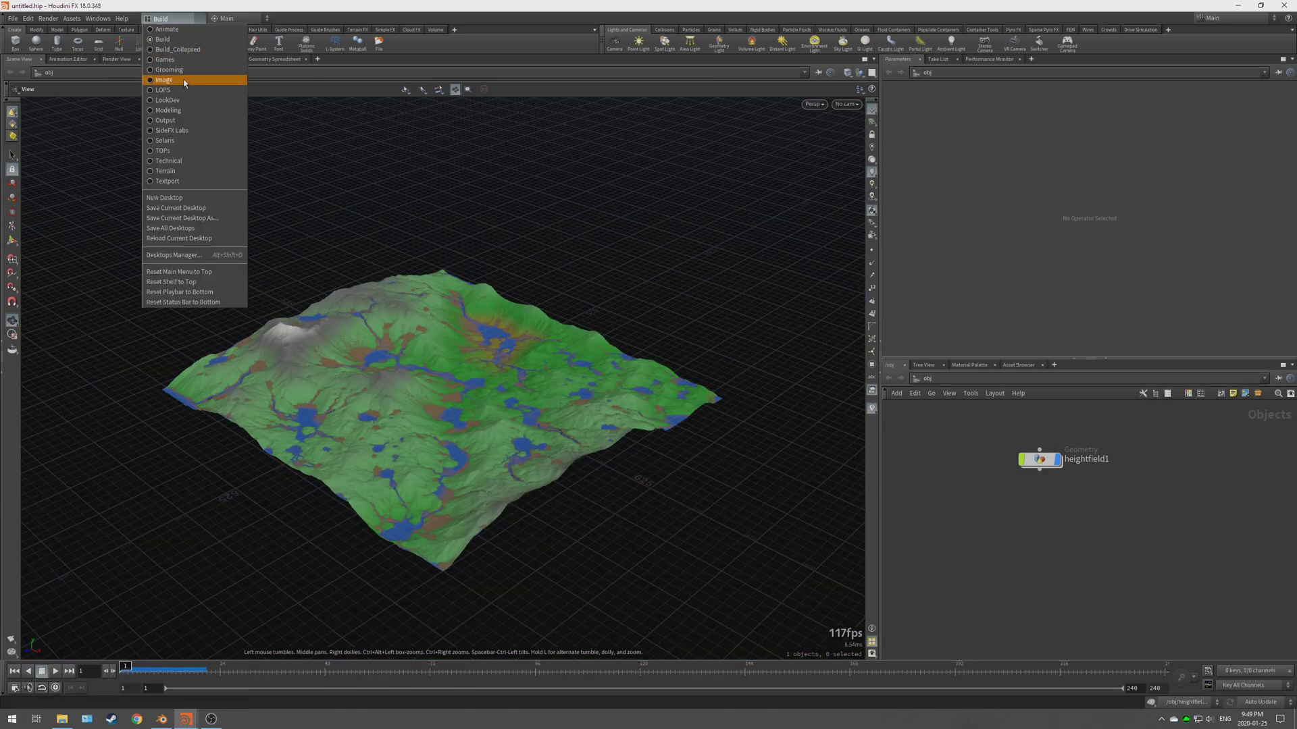
{"action": "left_click", "coordinate": [188, 49]}
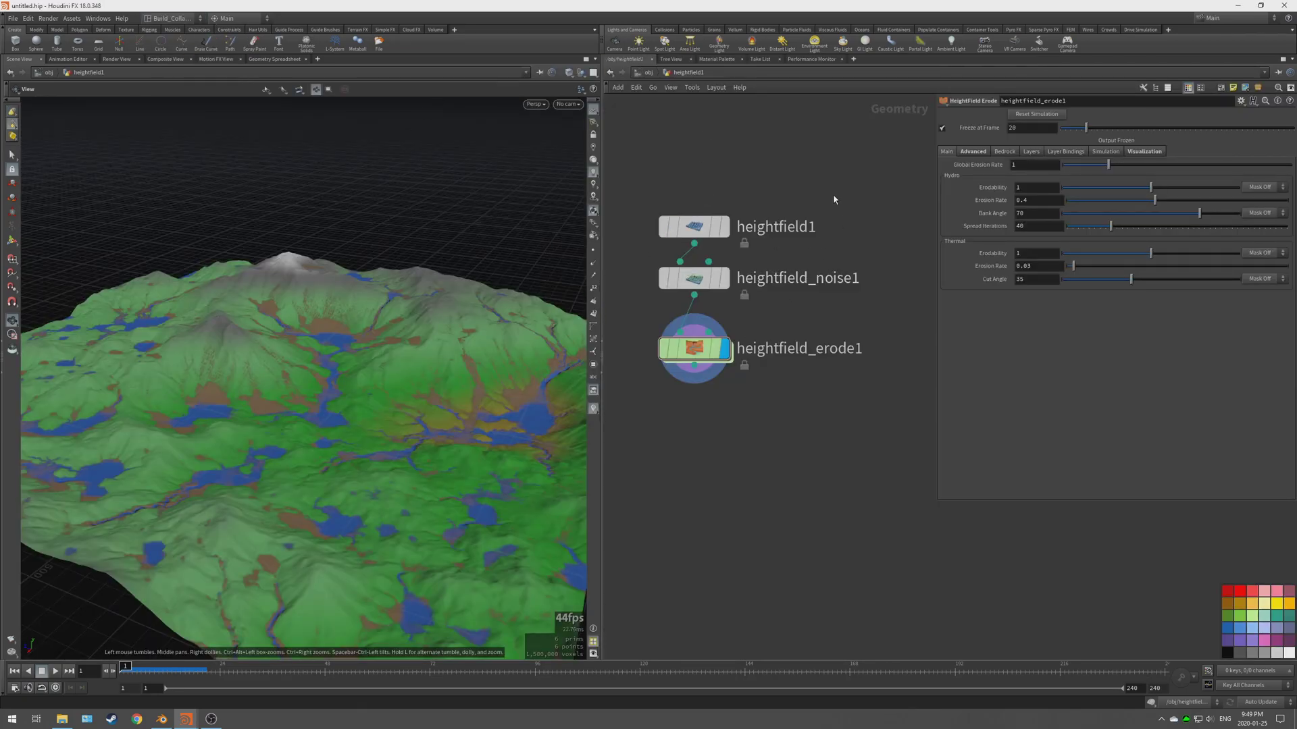
Step: Open the floating parameters window and scrub the erosion from frame 1 to about 18
{"action": "key", "text": "p"}
{"action": "key", "text": "p"}
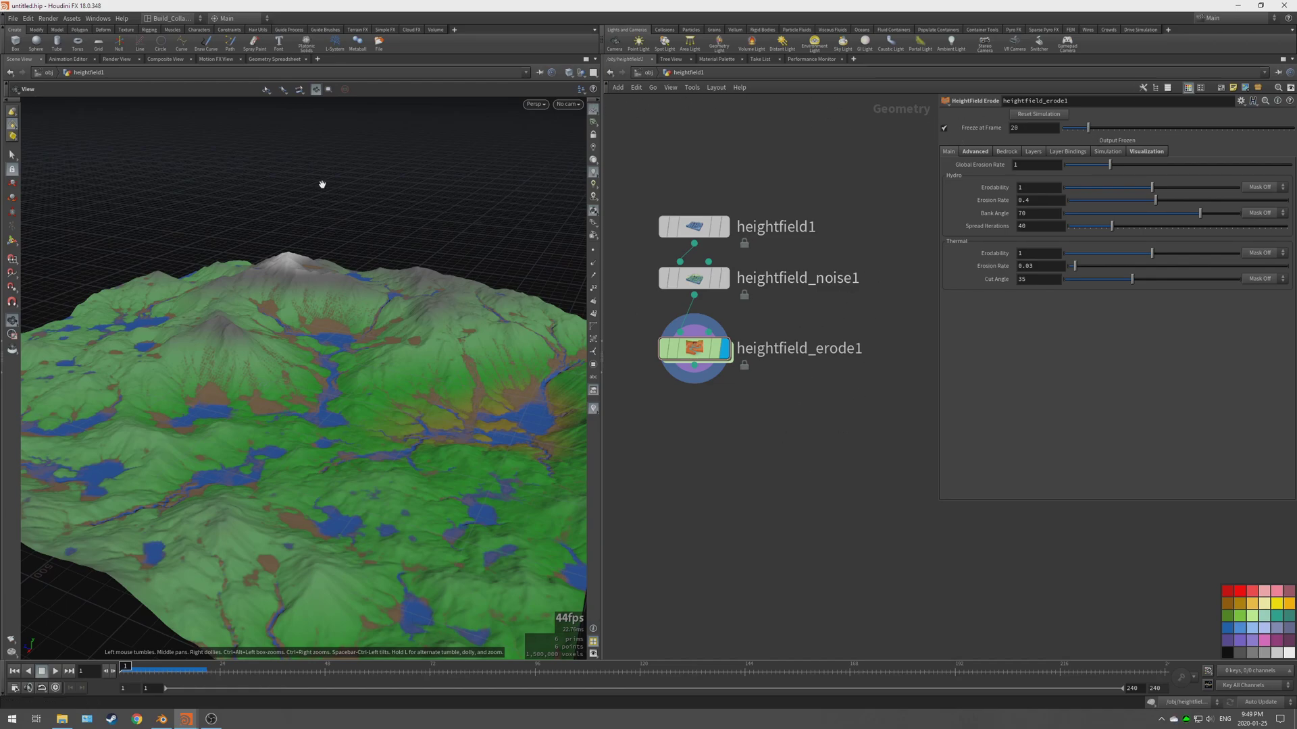
{"action": "left_click_drag", "start_coordinate": [434, 345], "coordinate": [387, 374]}
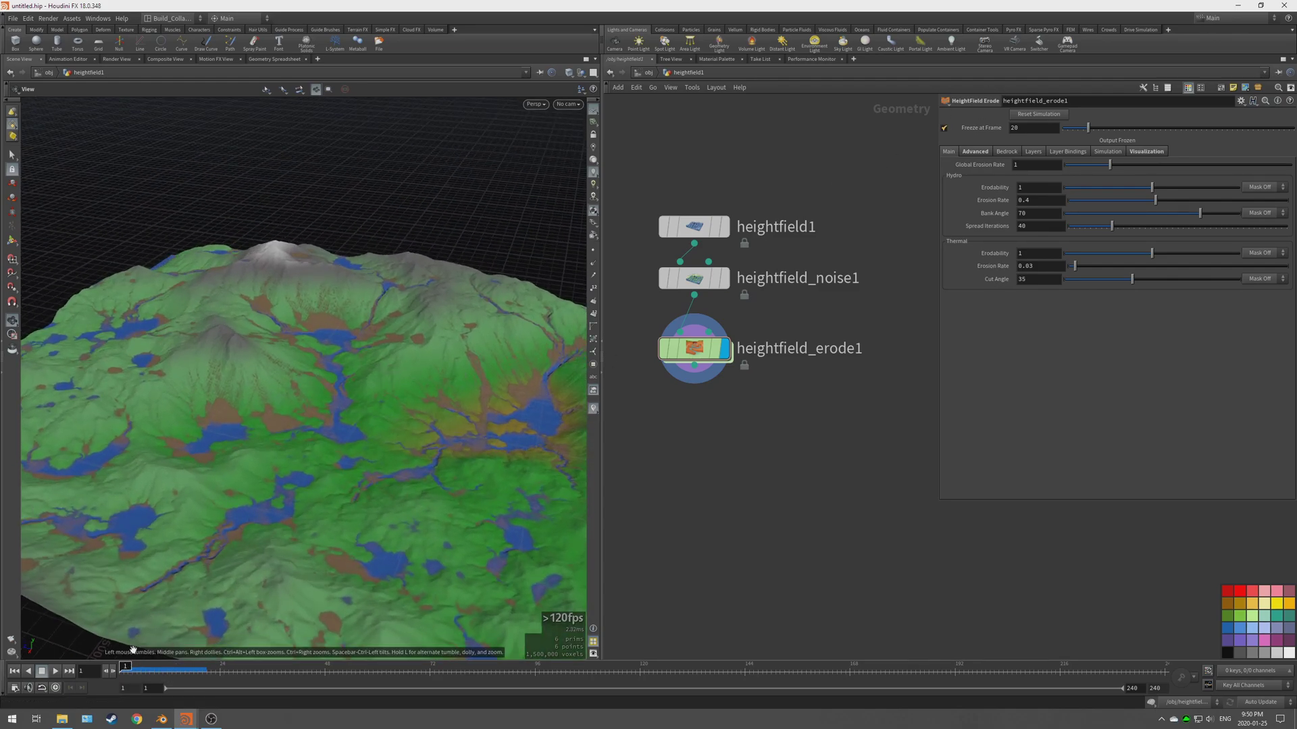
{"action": "mouse_move", "coordinate": [126, 666]}
{"action": "left_mouse_down"}
{"action": "mouse_move", "coordinate": [215, 666]}
{"action": "mouse_move", "coordinate": [126, 666]}
{"action": "left_mouse_up"}
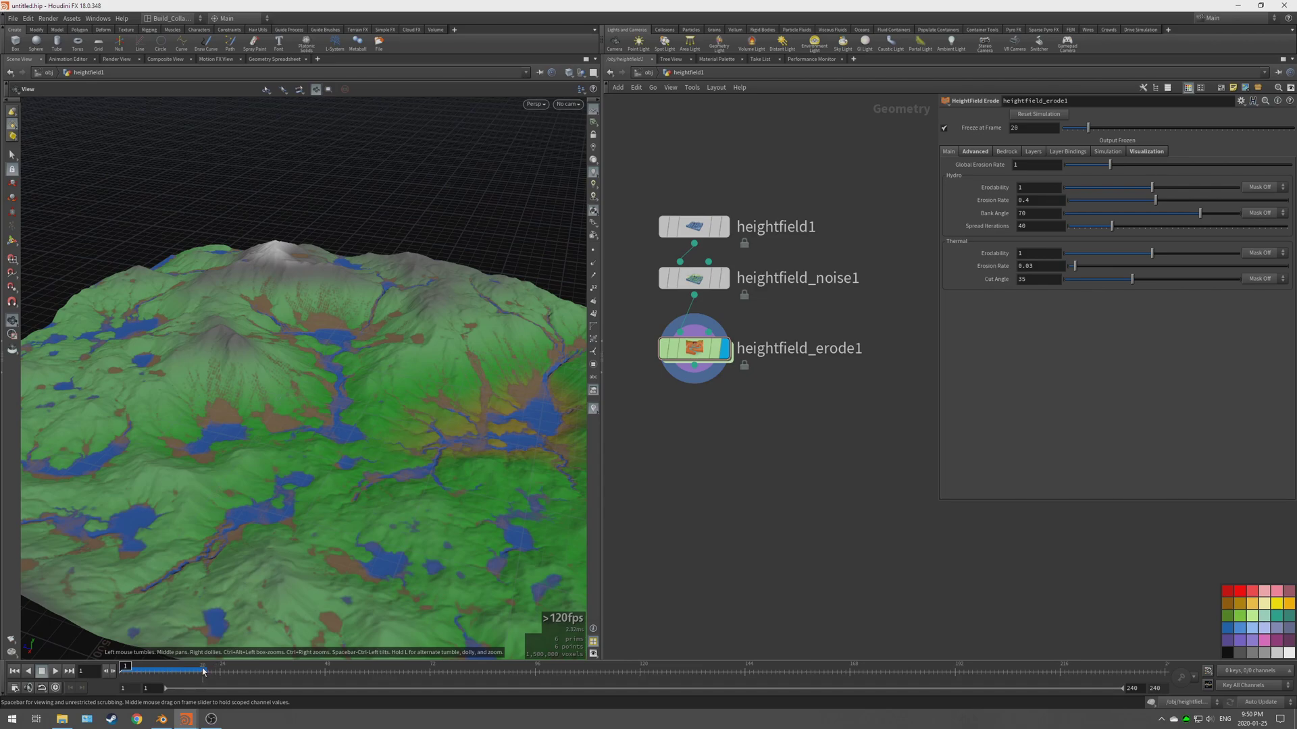
Step: Unfreeze the erode output and scrub the timeline forward to recook the erosion
{"action": "left_click", "coordinate": [943, 128]}
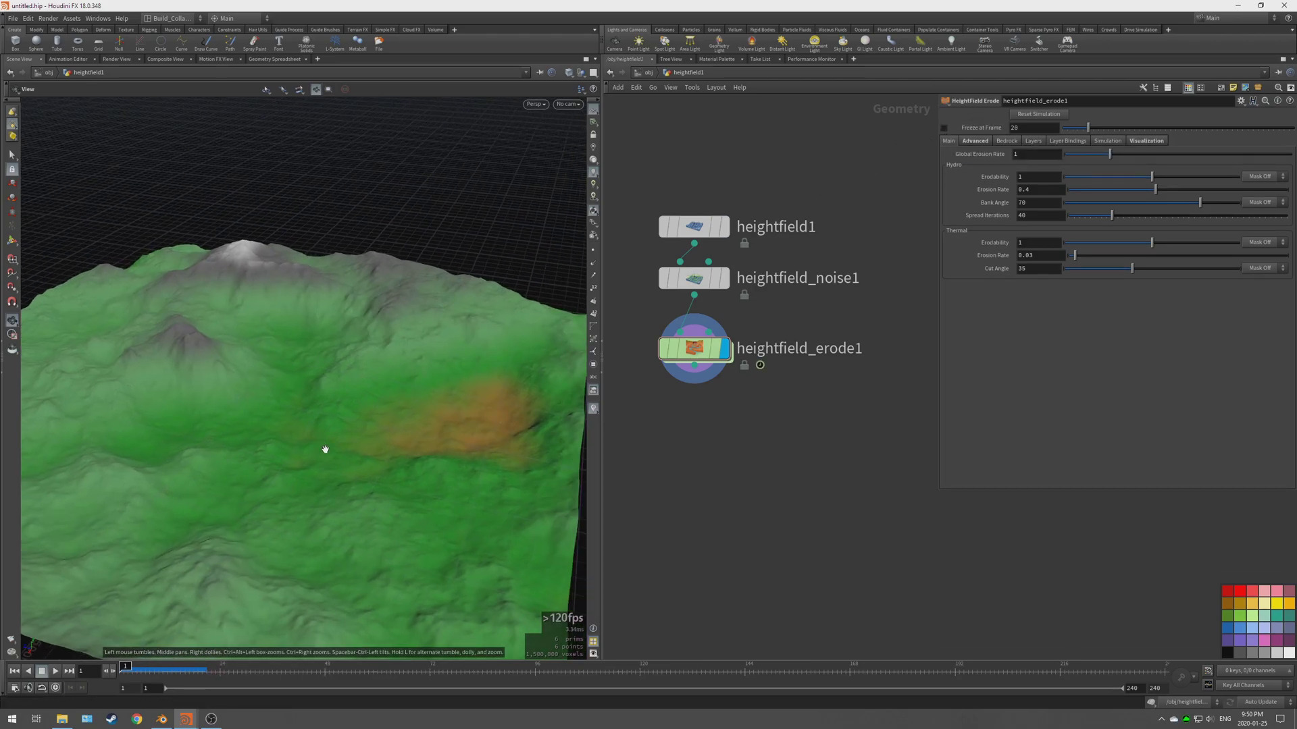
{"action": "left_click_drag", "start_coordinate": [299, 415], "coordinate": [313, 457]}
{"action": "scroll", "coordinate": [304, 434], "scroll_direction": "up", "scroll_amount": 10}
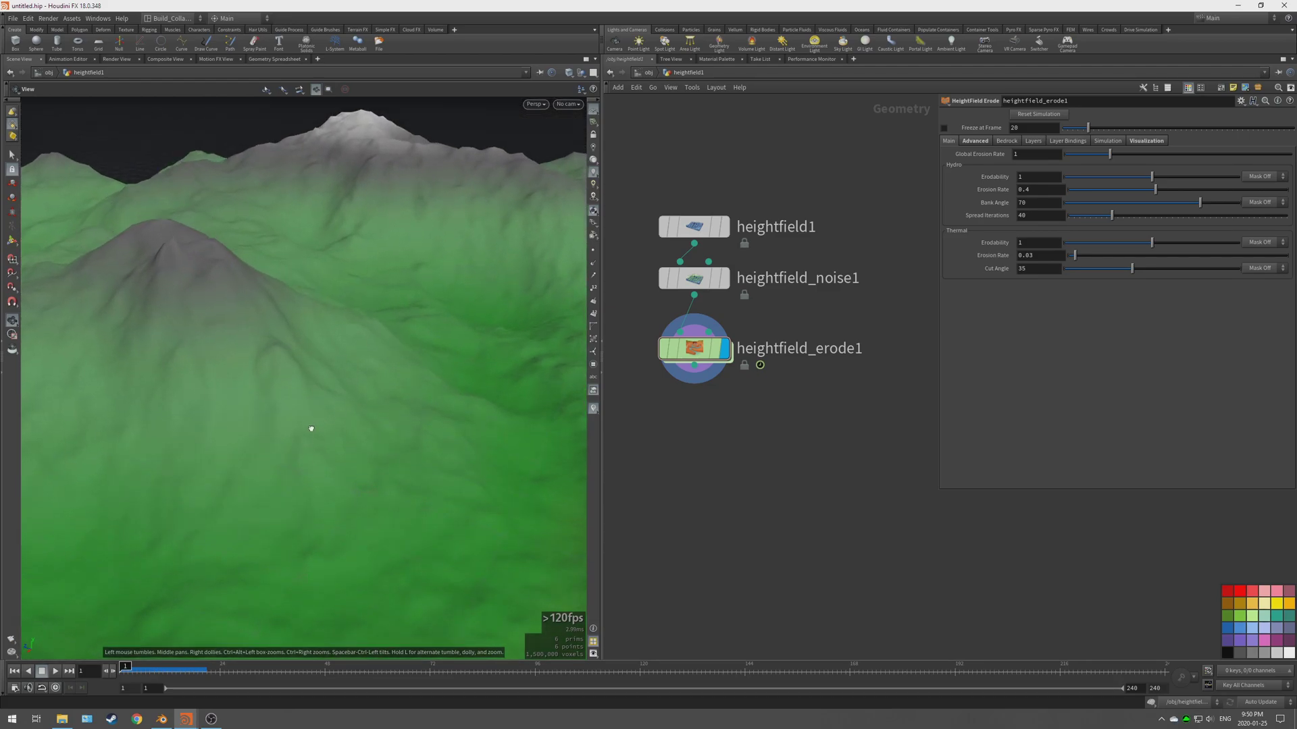
{"action": "scroll", "coordinate": [310, 418], "scroll_direction": "down", "scroll_amount": 8}
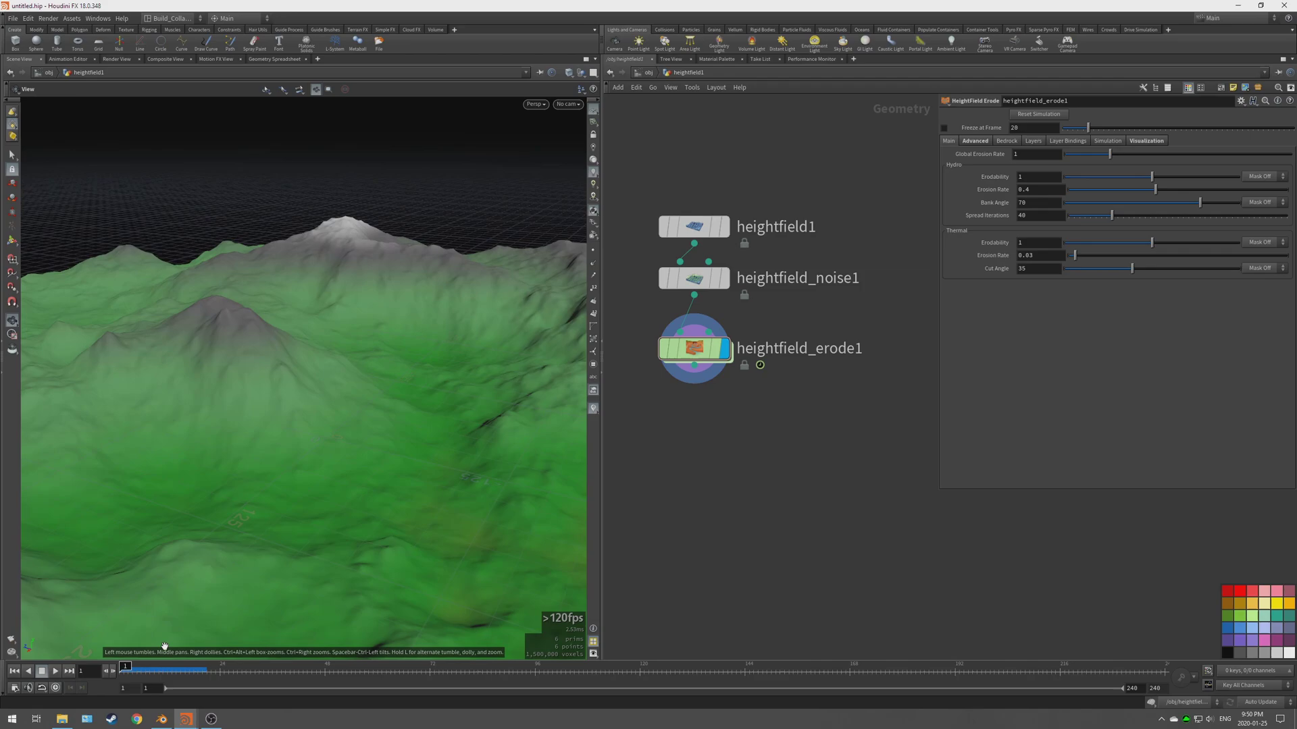
{"action": "left_click", "coordinate": [125, 666]}
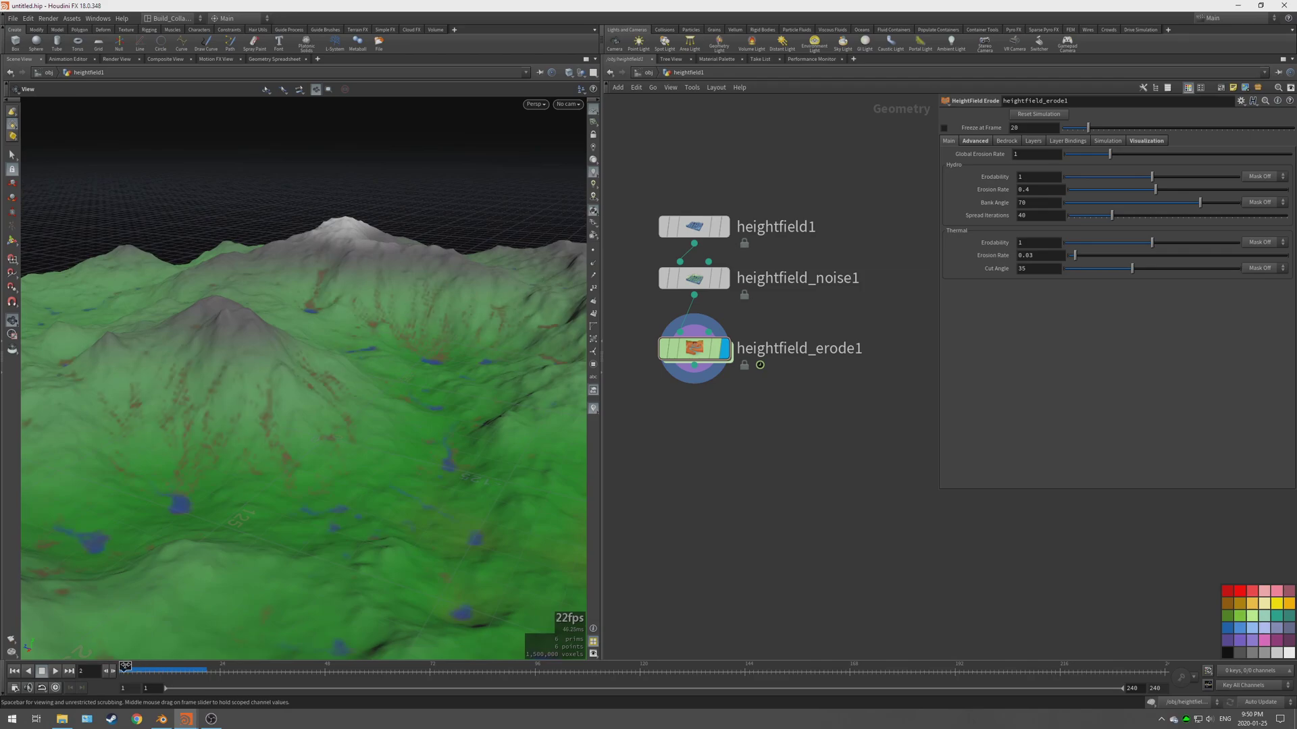
{"action": "left_click_drag", "start_coordinate": [126, 666], "coordinate": [301, 422]}
Step: Replay the erosion from frame 1 and re-freeze the erode output at frame 20
{"action": "mouse_move", "coordinate": [202, 667]}
{"action": "left_mouse_down"}
{"action": "mouse_move", "coordinate": [113, 665]}
{"action": "mouse_move", "coordinate": [202, 666]}
{"action": "left_mouse_up"}
{"action": "left_click_drag", "start_coordinate": [405, 345], "coordinate": [160, 578]}
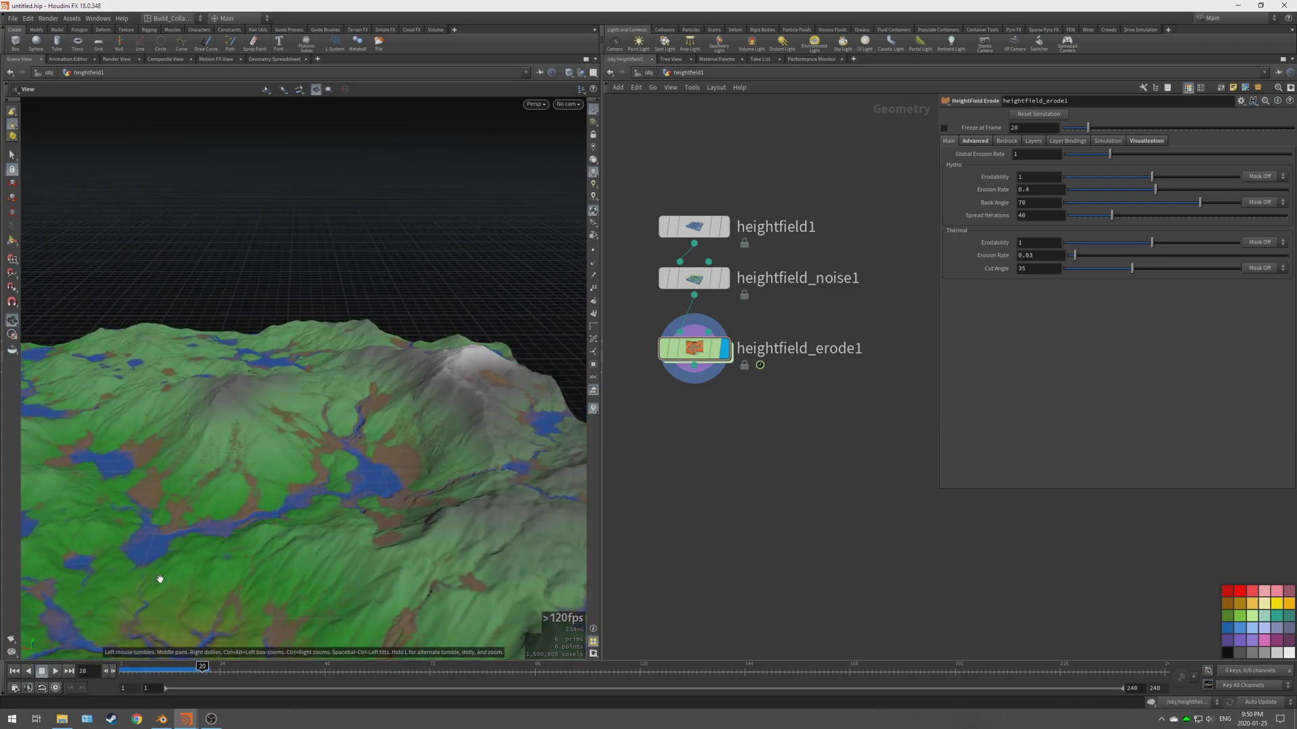
{"action": "left_click", "coordinate": [53, 674]}
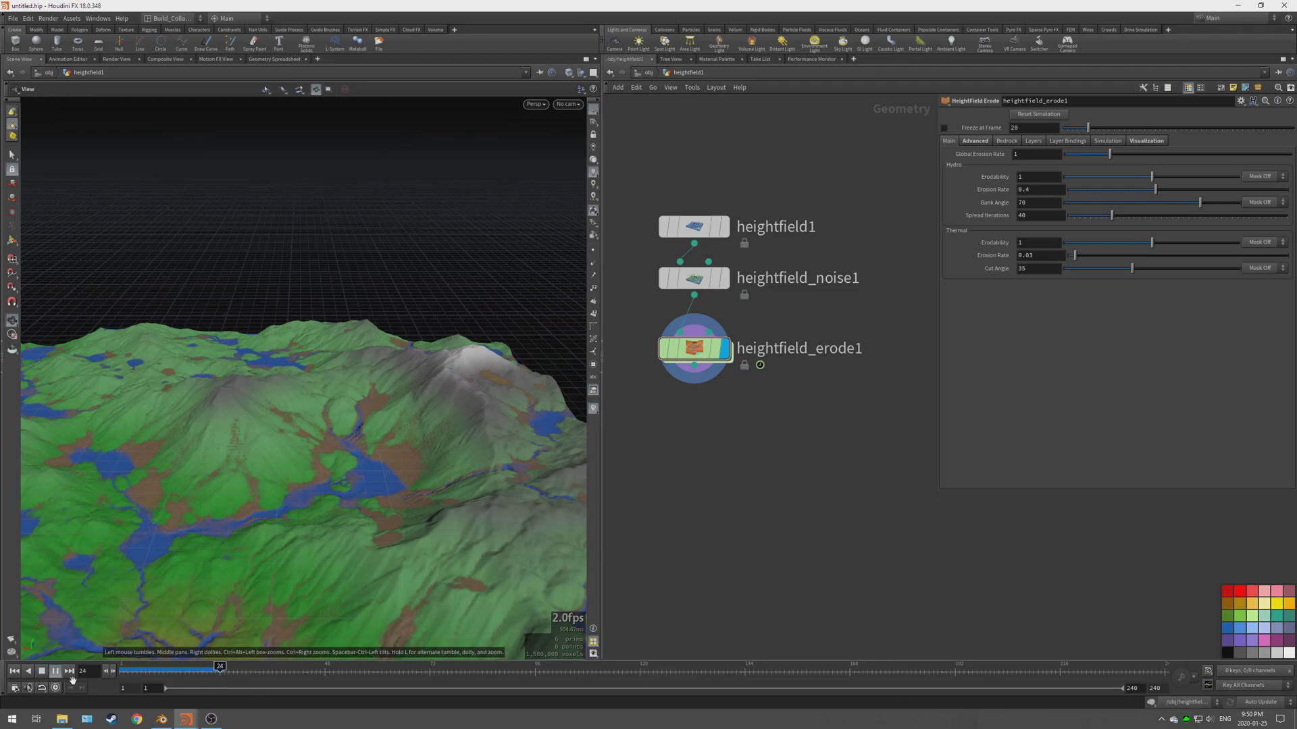
{"action": "left_click_drag", "start_coordinate": [300, 503], "coordinate": [386, 493]}
{"action": "left_click", "coordinate": [946, 129]}
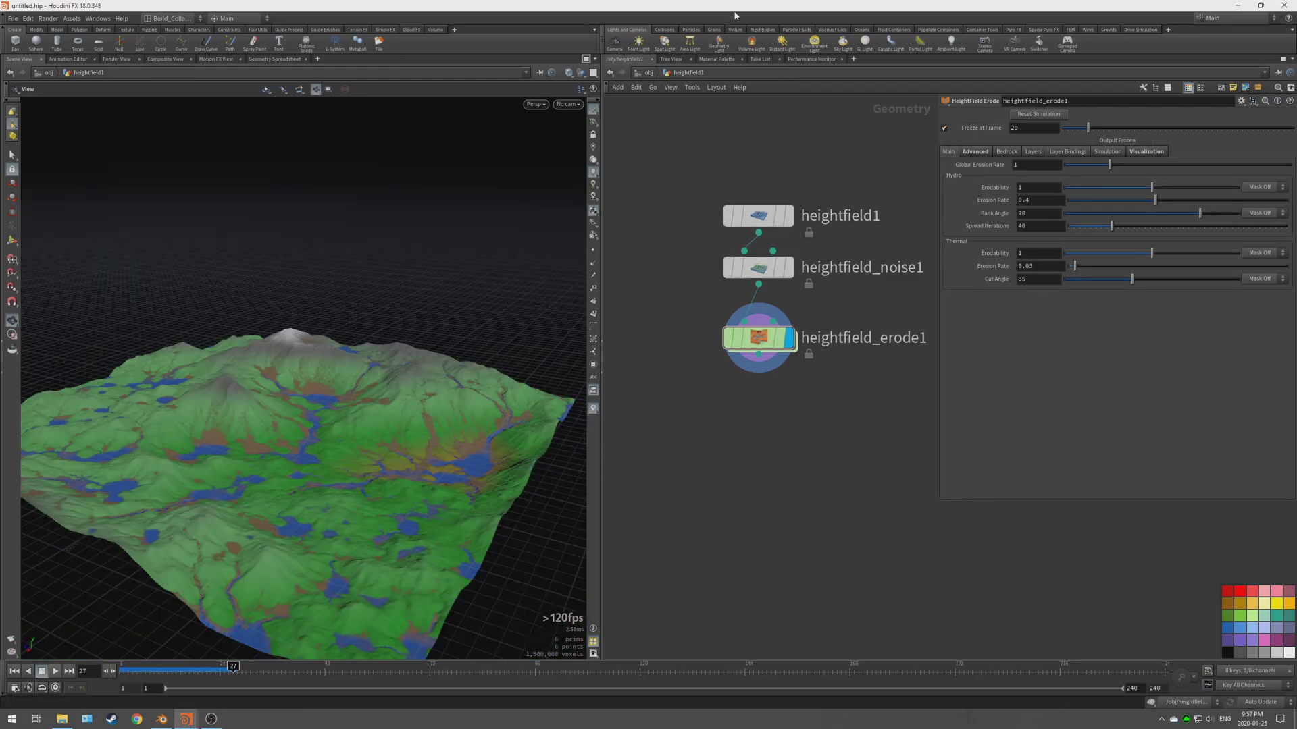
{"action": "left_click_drag", "start_coordinate": [405, 398], "coordinate": [339, 514]}
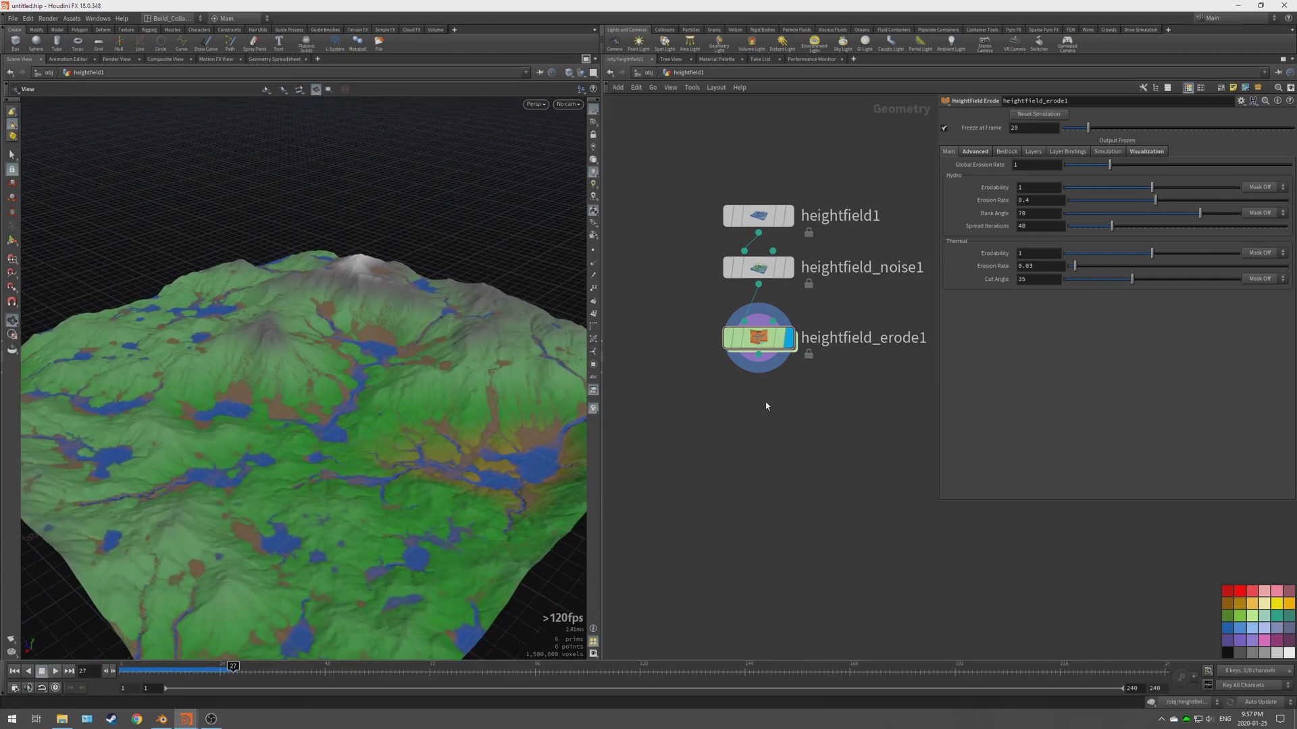
Step: Add attribdelete1 under heightfield_erode1, display it, and delete the Material detail attribute
{"action": "middle_click_drag", "start_coordinate": [767, 406], "coordinate": [794, 420]}
{"action": "key", "text": "Tab"}
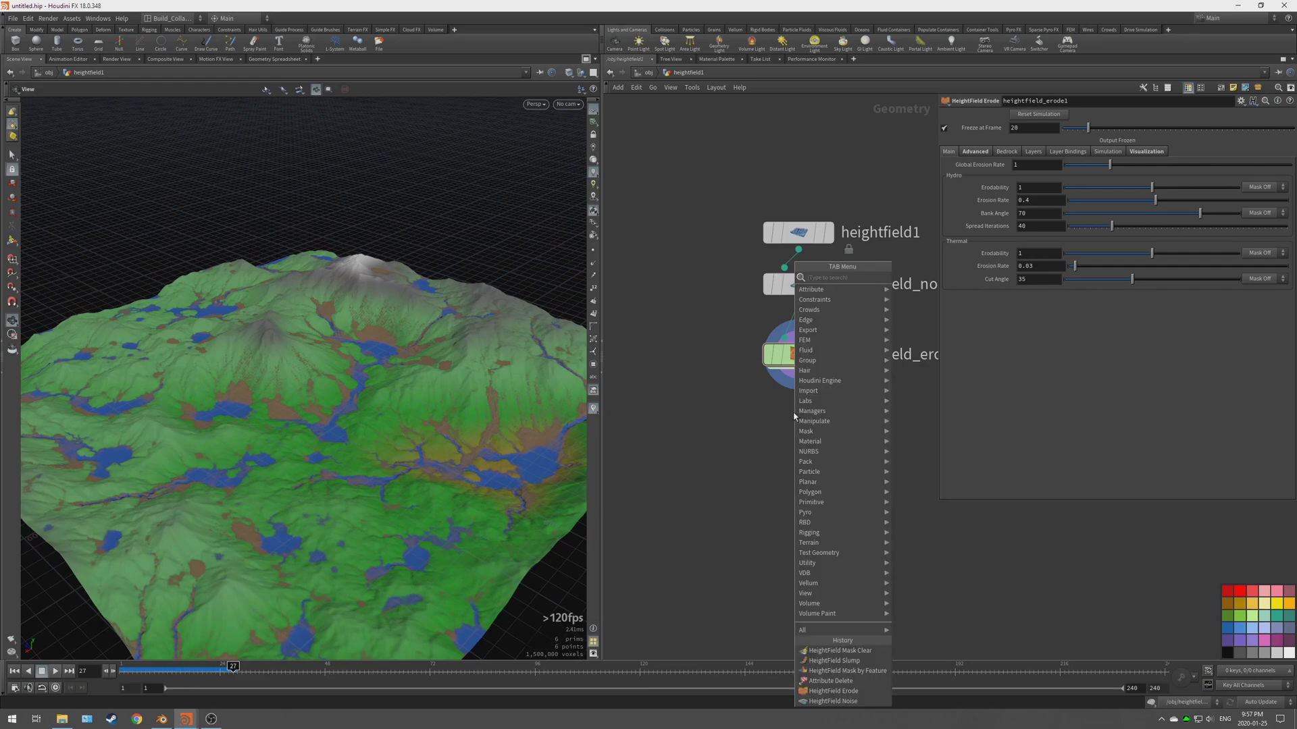
{"action": "type", "text": "attr d"}
{"action": "key", "text": "Return"}
{"action": "left_click", "coordinate": [795, 418]}
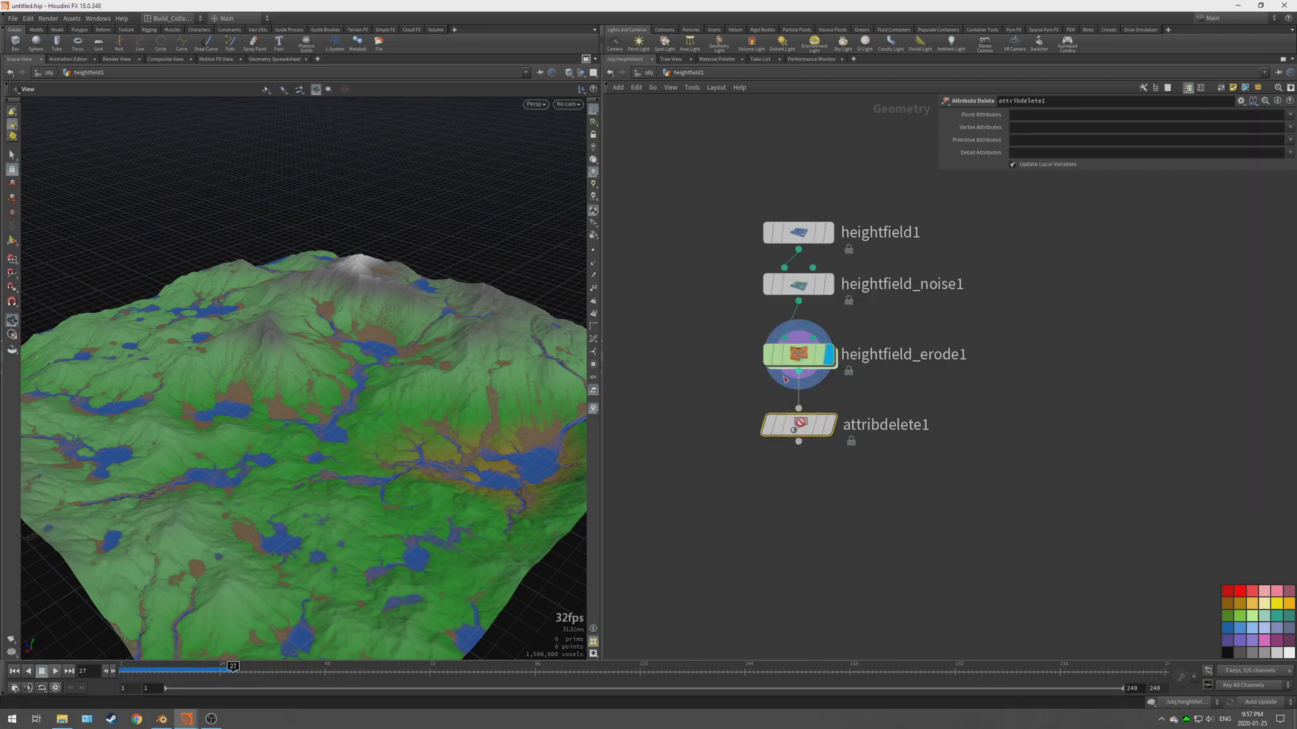
{"action": "left_click", "coordinate": [829, 426]}
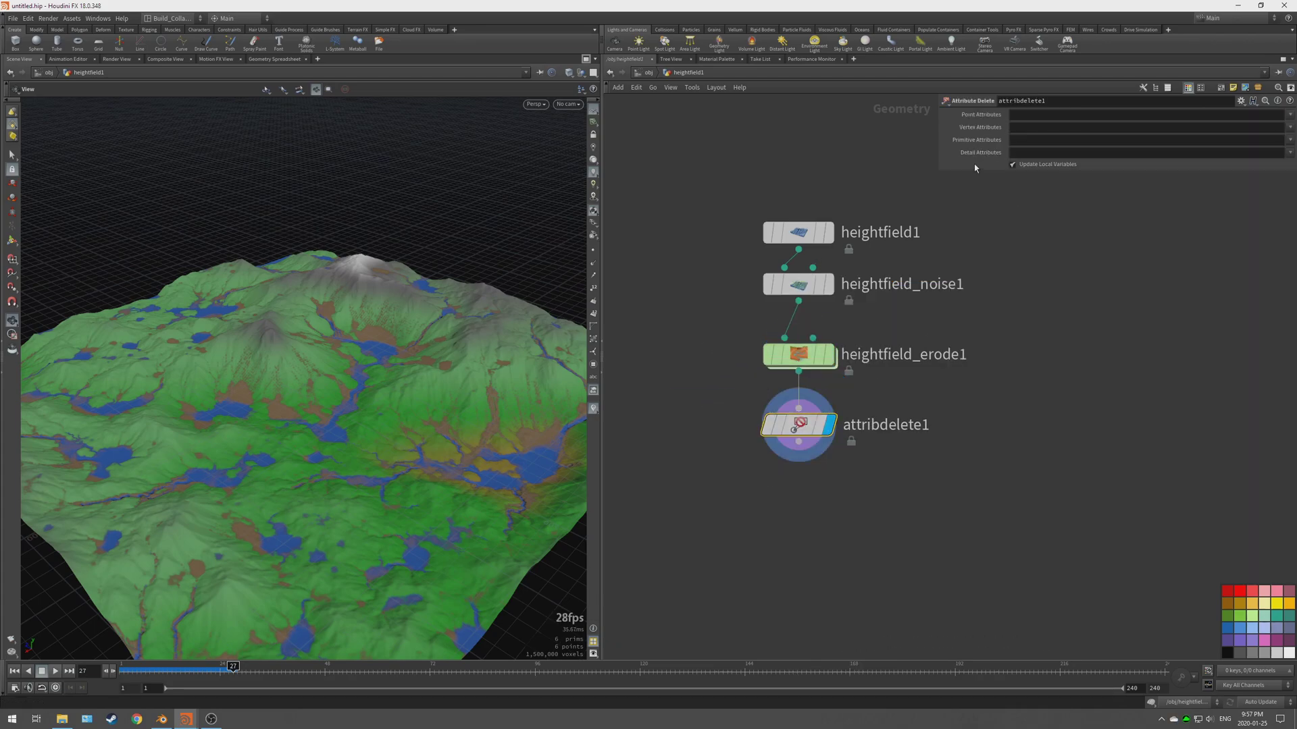
{"action": "left_click", "coordinate": [1290, 153]}
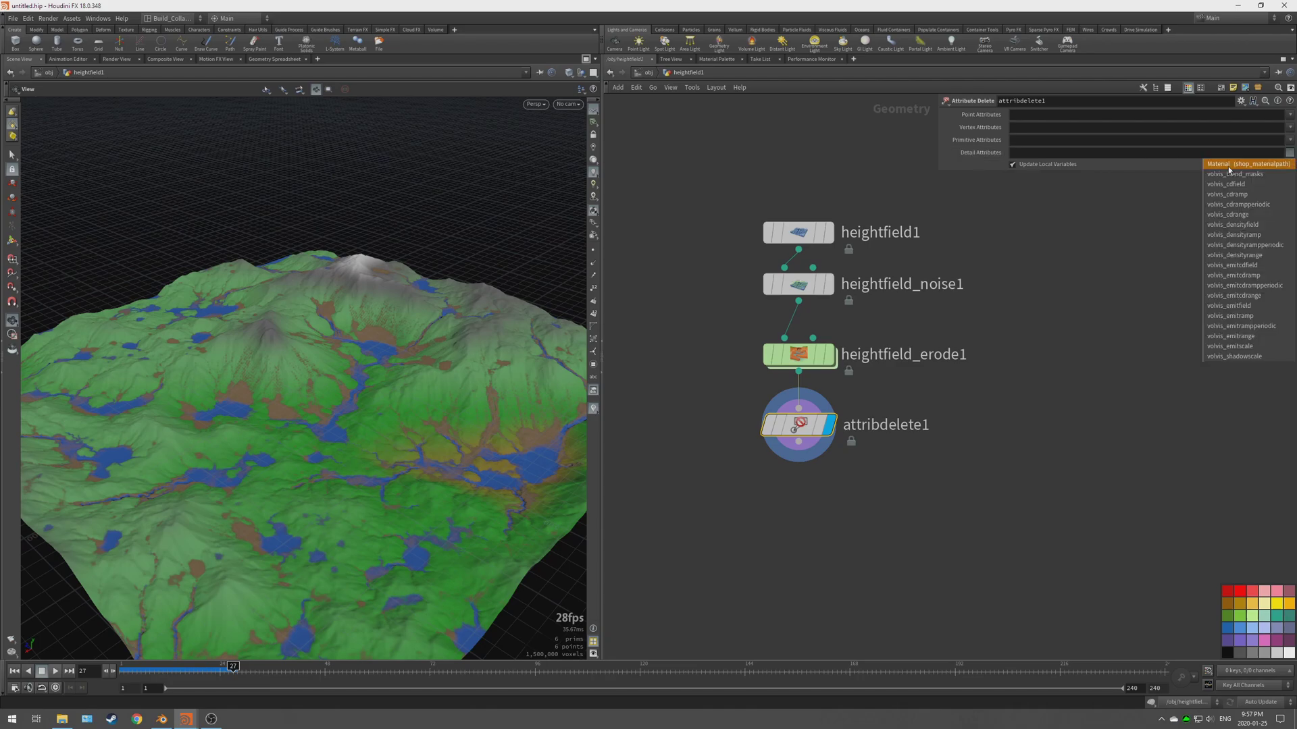
{"action": "left_click", "coordinate": [1251, 164]}
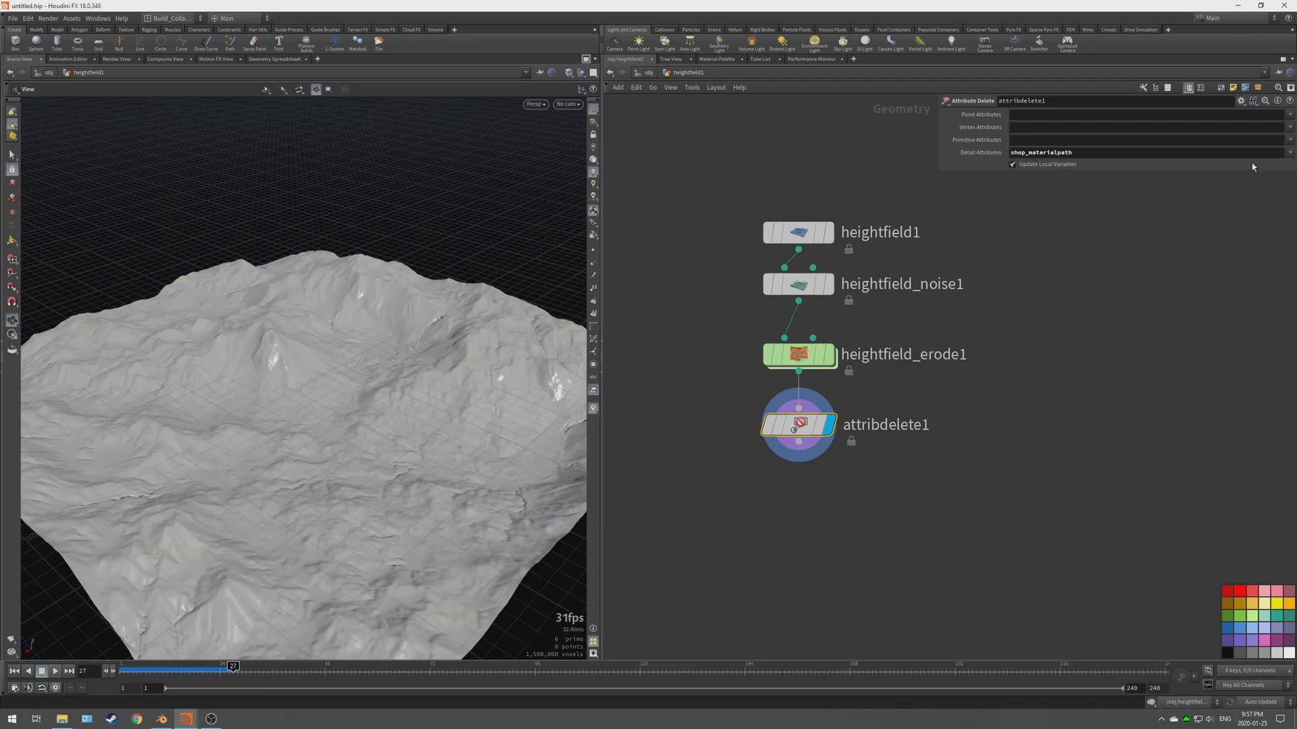
{"action": "scroll", "coordinate": [384, 387], "scroll_direction": "up", "scroll_amount": 5}
{"action": "left_click_drag", "start_coordinate": [384, 387], "coordinate": [378, 351]}
{"action": "mouse_move", "coordinate": [827, 285]}
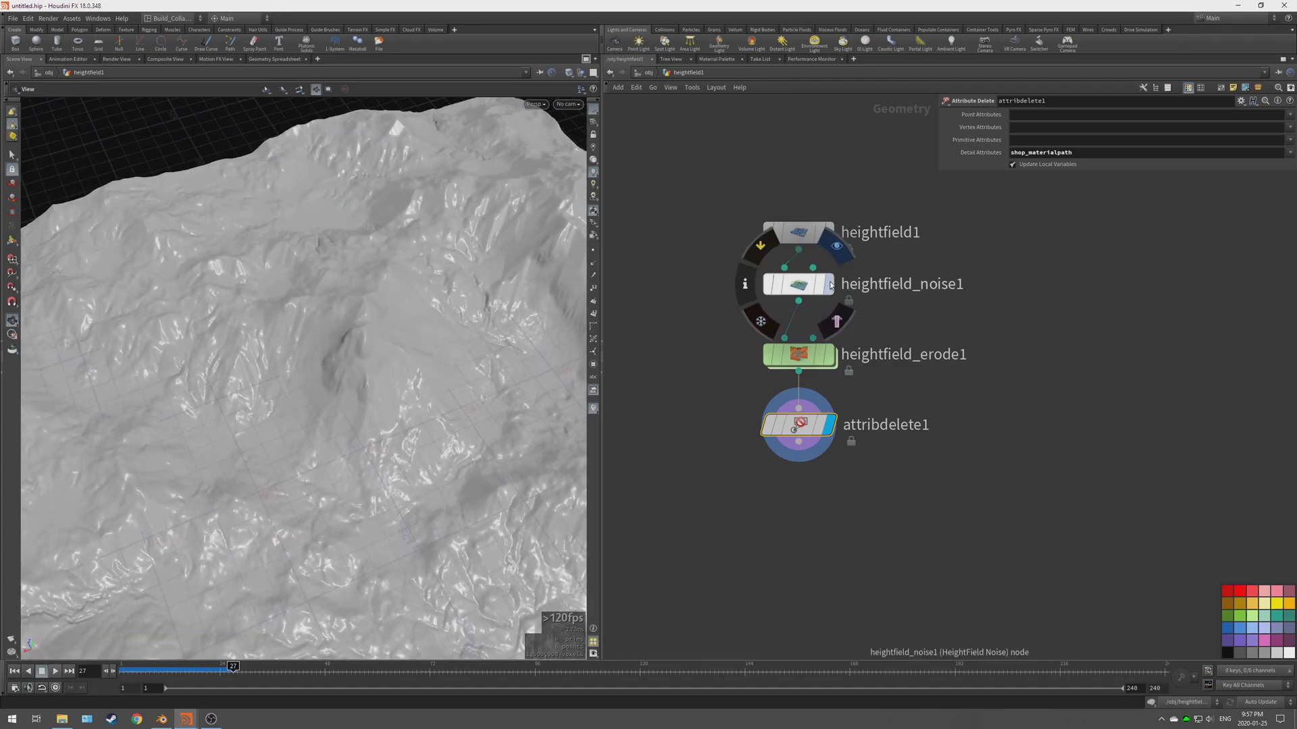
{"action": "left_click", "coordinate": [830, 284]}
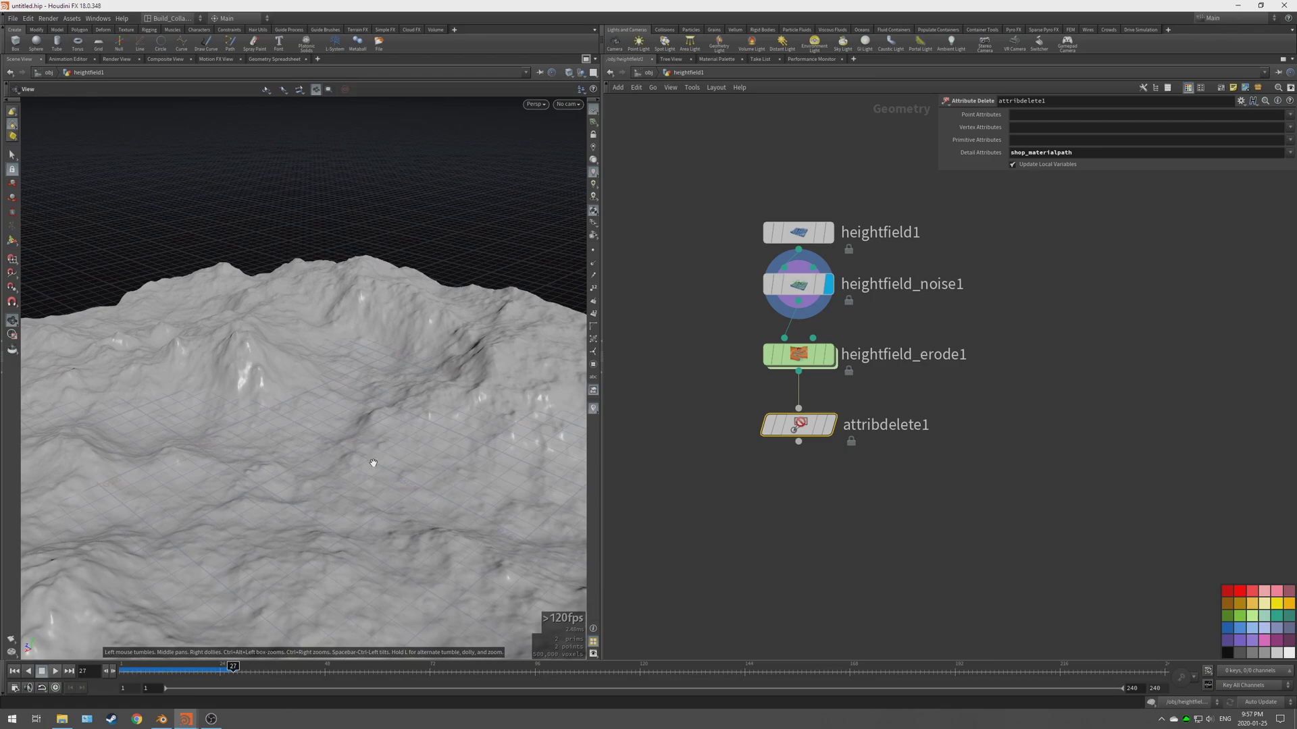
{"action": "left_click", "coordinate": [829, 424]}
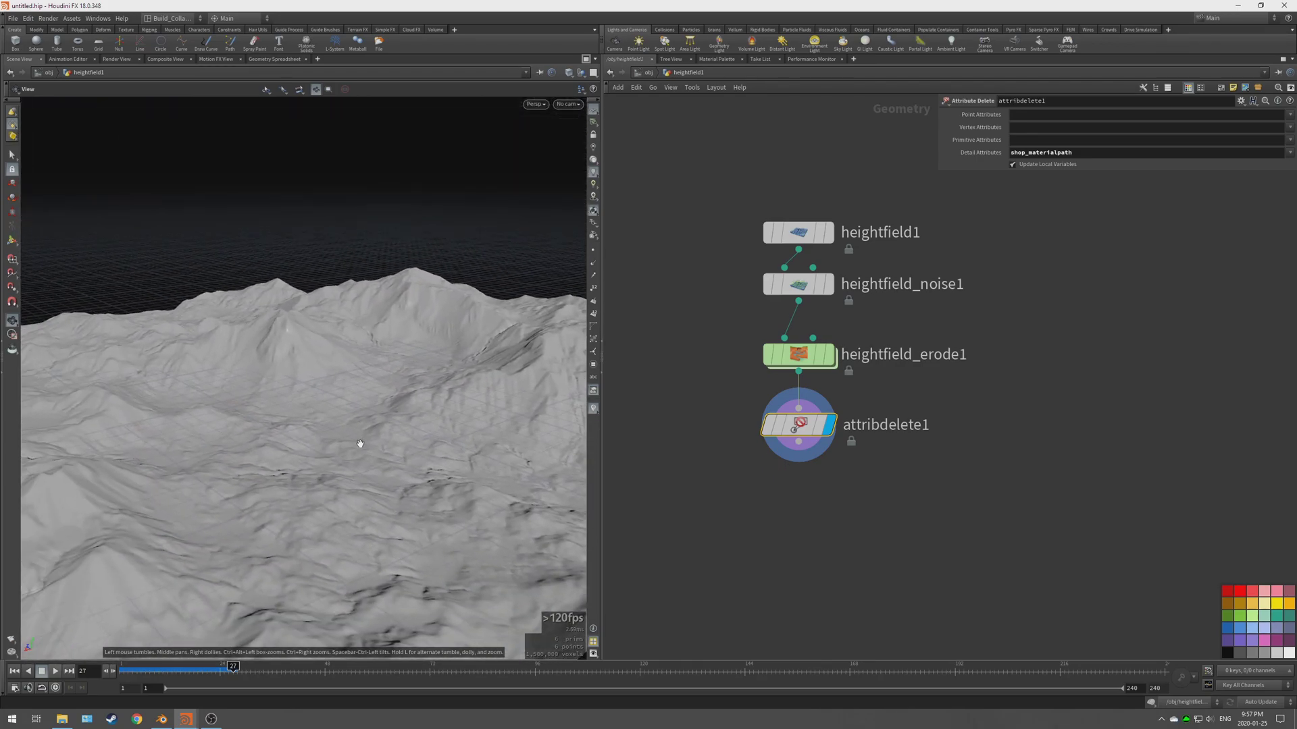
{"action": "left_click_drag", "start_coordinate": [382, 415], "coordinate": [416, 457]}
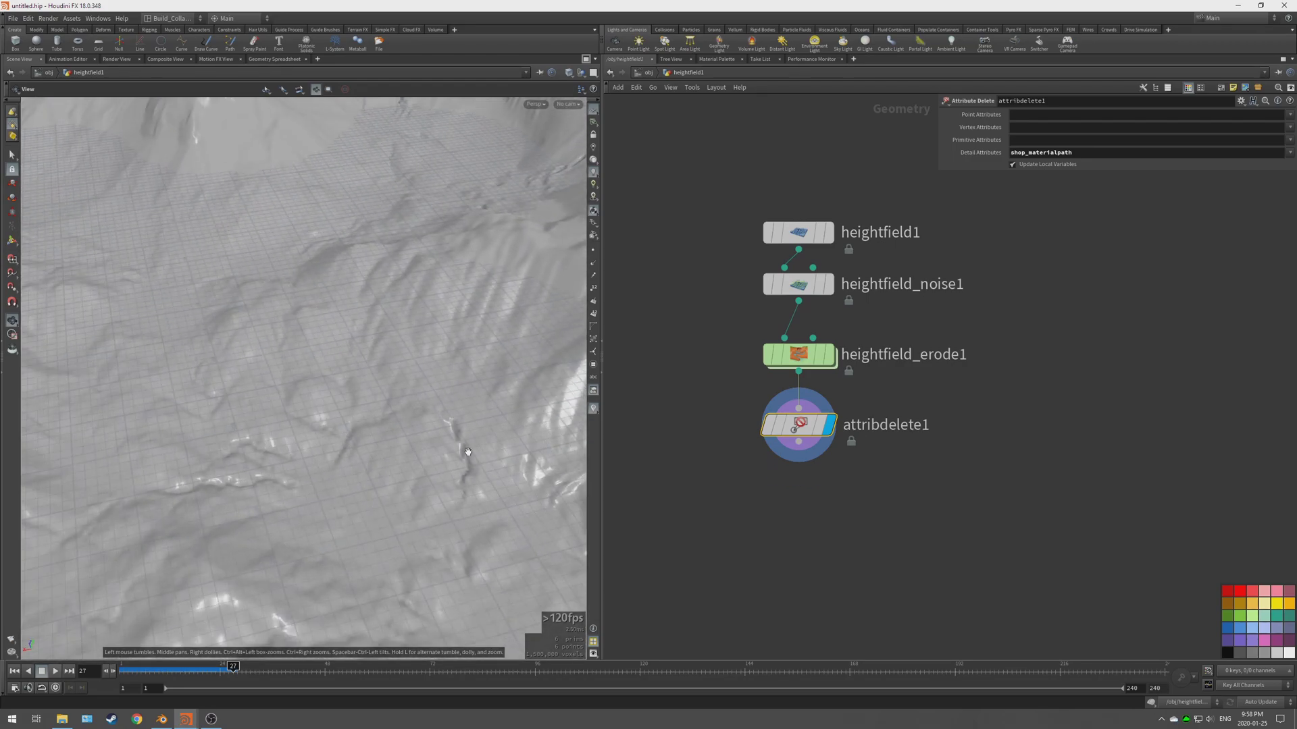
{"action": "left_click", "coordinate": [776, 367]}
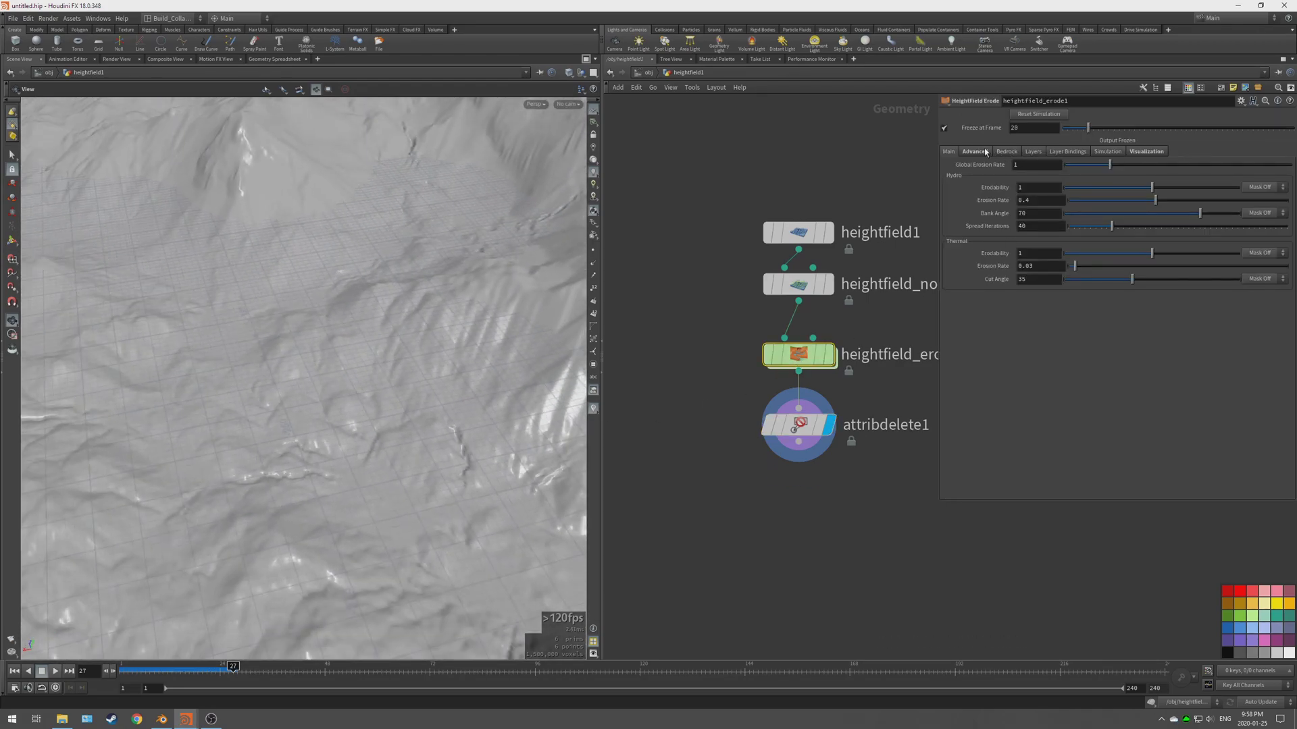
{"action": "left_click", "coordinate": [985, 152]}
{"action": "left_click", "coordinate": [952, 223]}
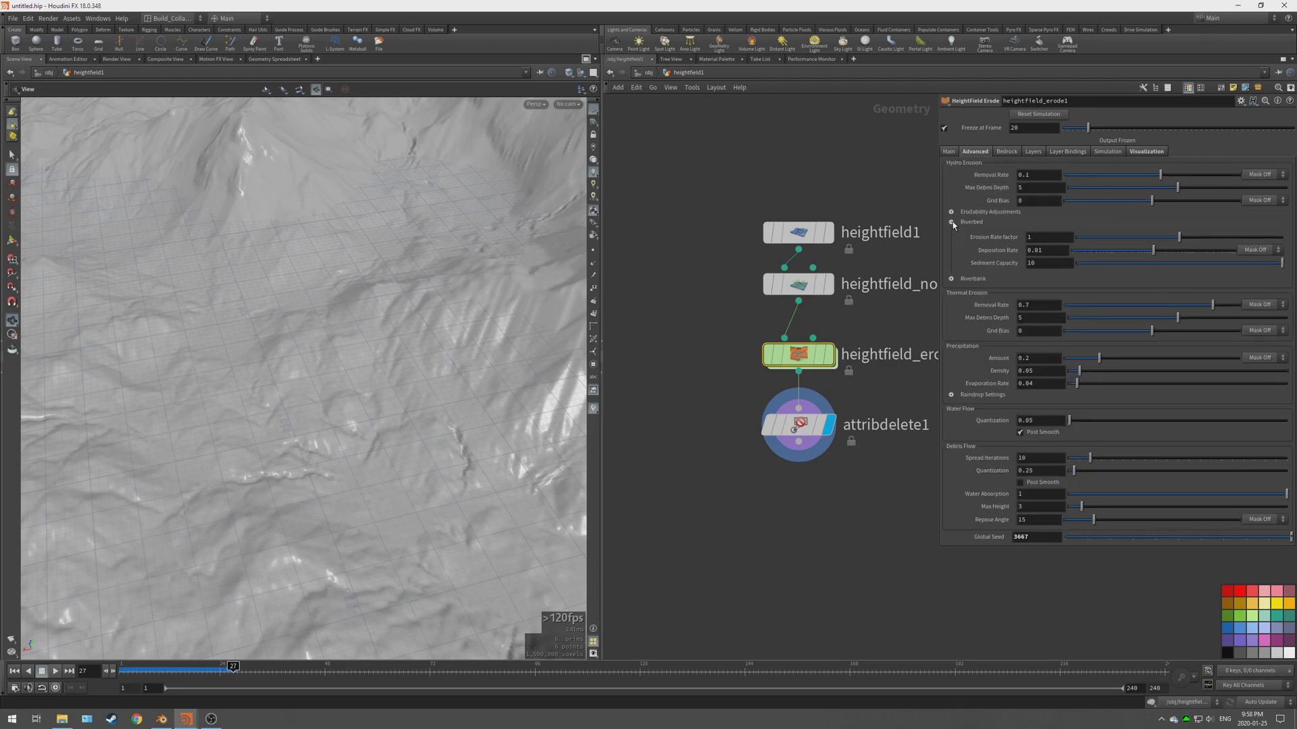
{"action": "left_click", "coordinate": [951, 222]}
{"action": "left_click", "coordinate": [952, 232]}
{"action": "left_click", "coordinate": [951, 232]}
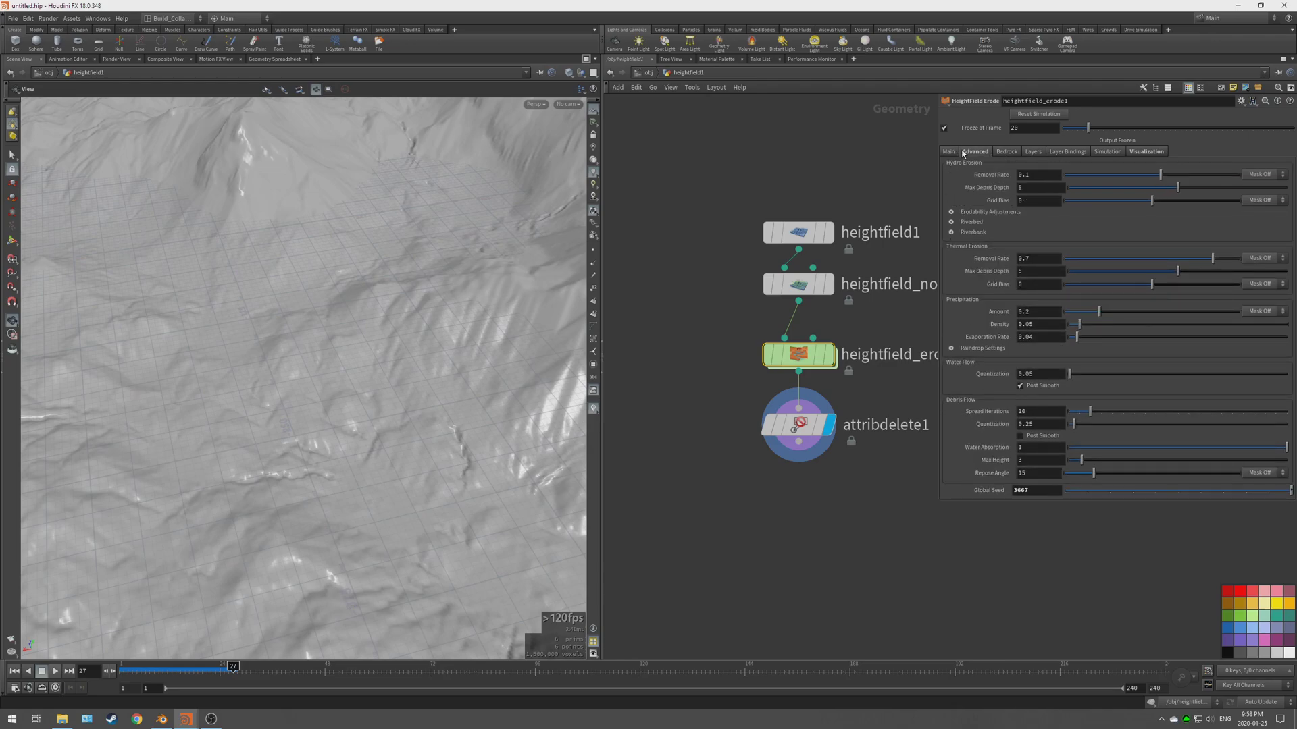
{"action": "left_click", "coordinate": [799, 425]}
{"action": "left_click_drag", "start_coordinate": [392, 351], "coordinate": [411, 454]}
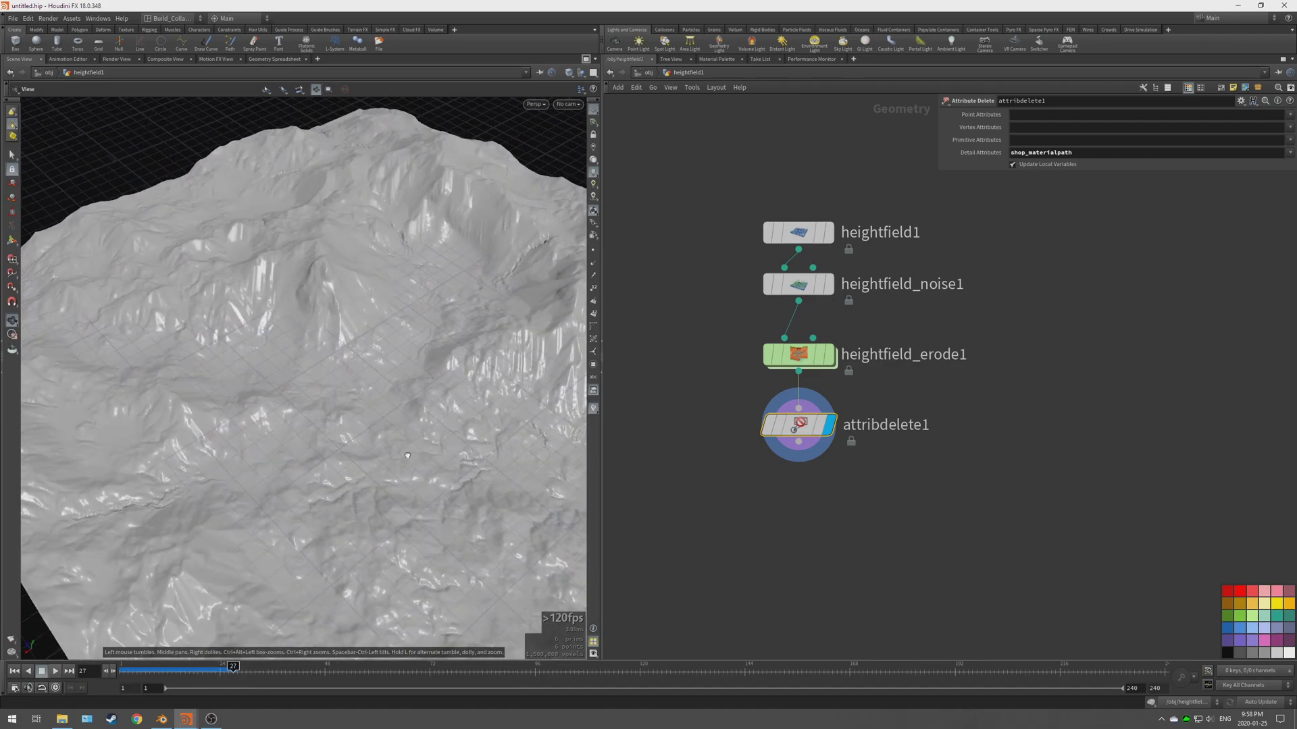
{"action": "middle_click_drag", "start_coordinate": [410, 454], "coordinate": [371, 472]}
{"action": "left_click_drag", "start_coordinate": [371, 472], "coordinate": [376, 460]}
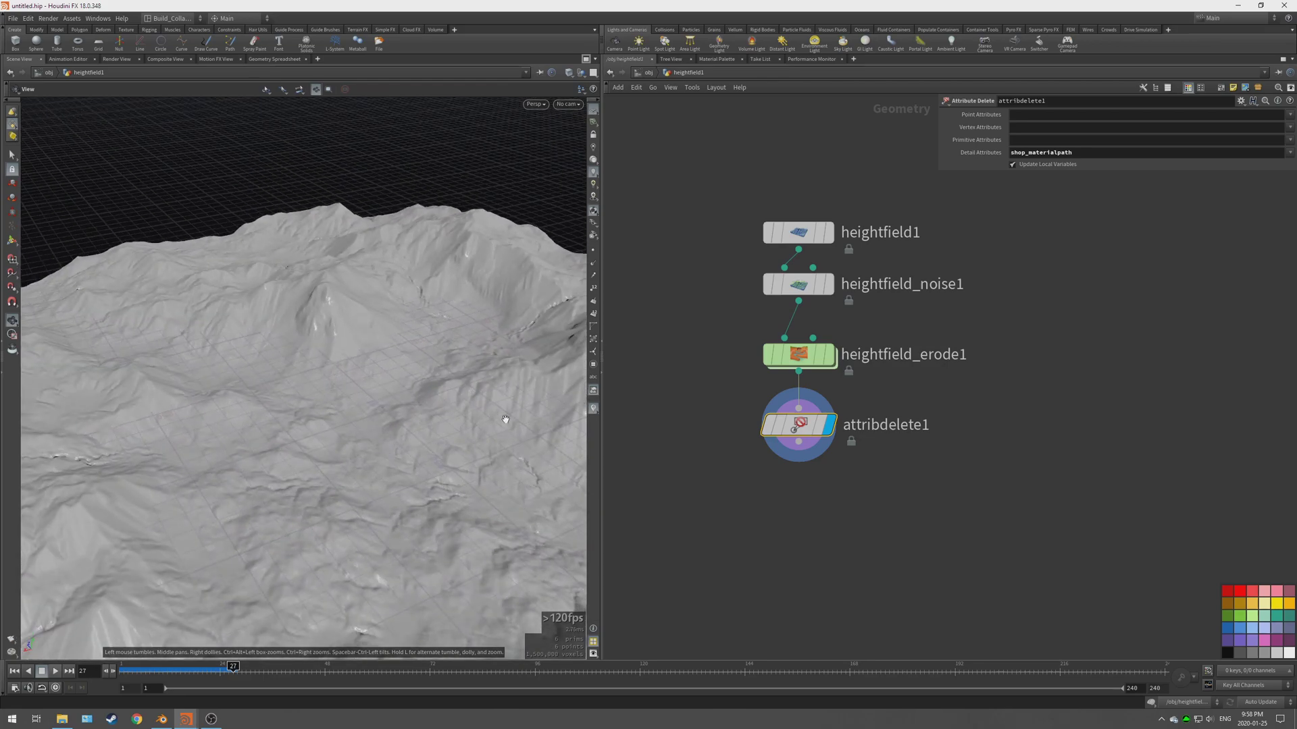
{"action": "middle_click_drag", "start_coordinate": [821, 495], "coordinate": [840, 470]}
{"action": "key", "text": "alt+Tab"}
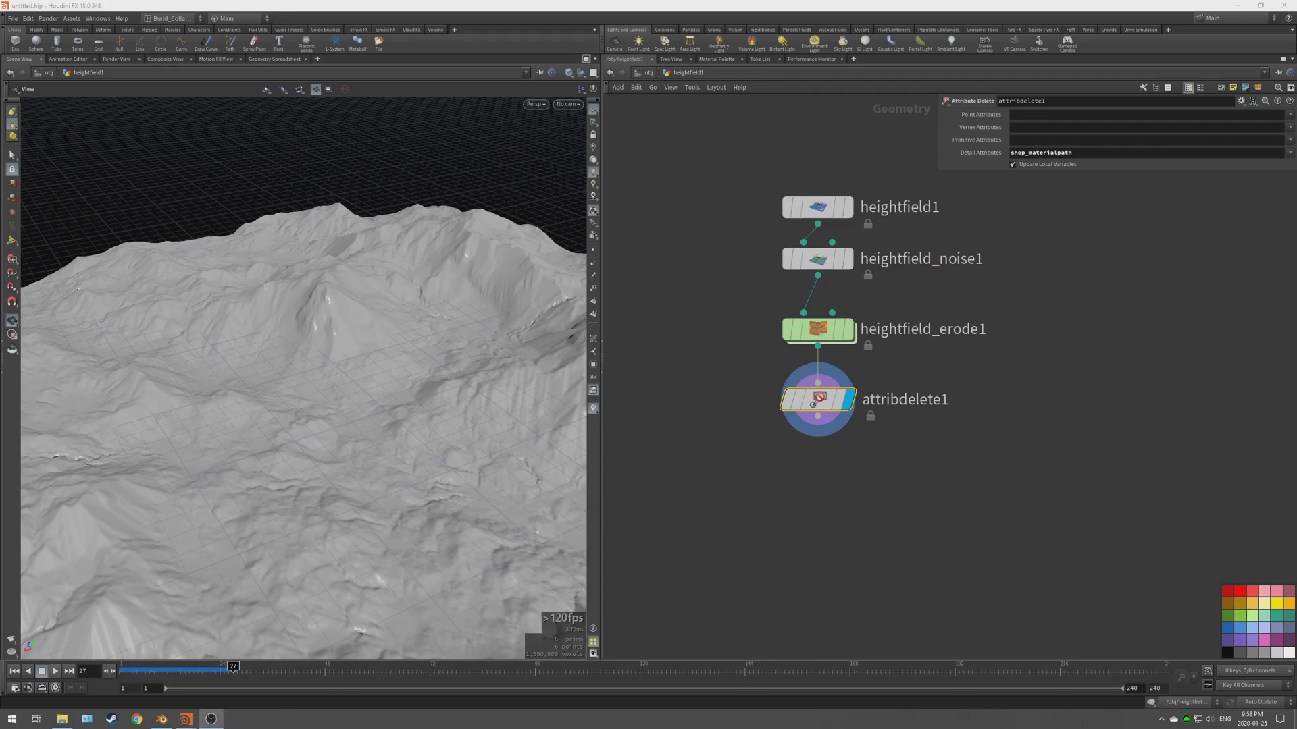
{"action": "key", "text": "alt+Tab"}
{"action": "middle_click_drag", "start_coordinate": [791, 477], "coordinate": [797, 489]}
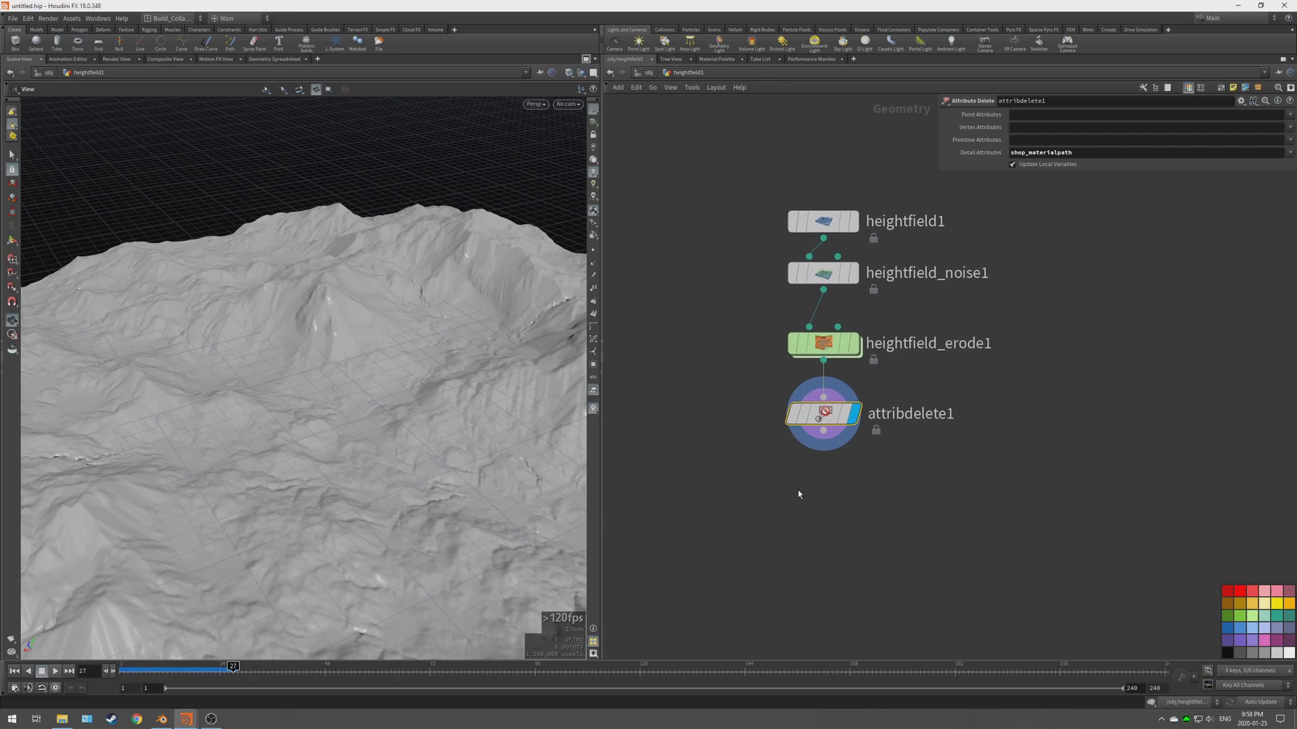
Step: Add a HeightField Mask by Feature node below attribdelete1 and display it
{"action": "key", "text": "Tab"}
{"action": "type", "text": "mask by"}
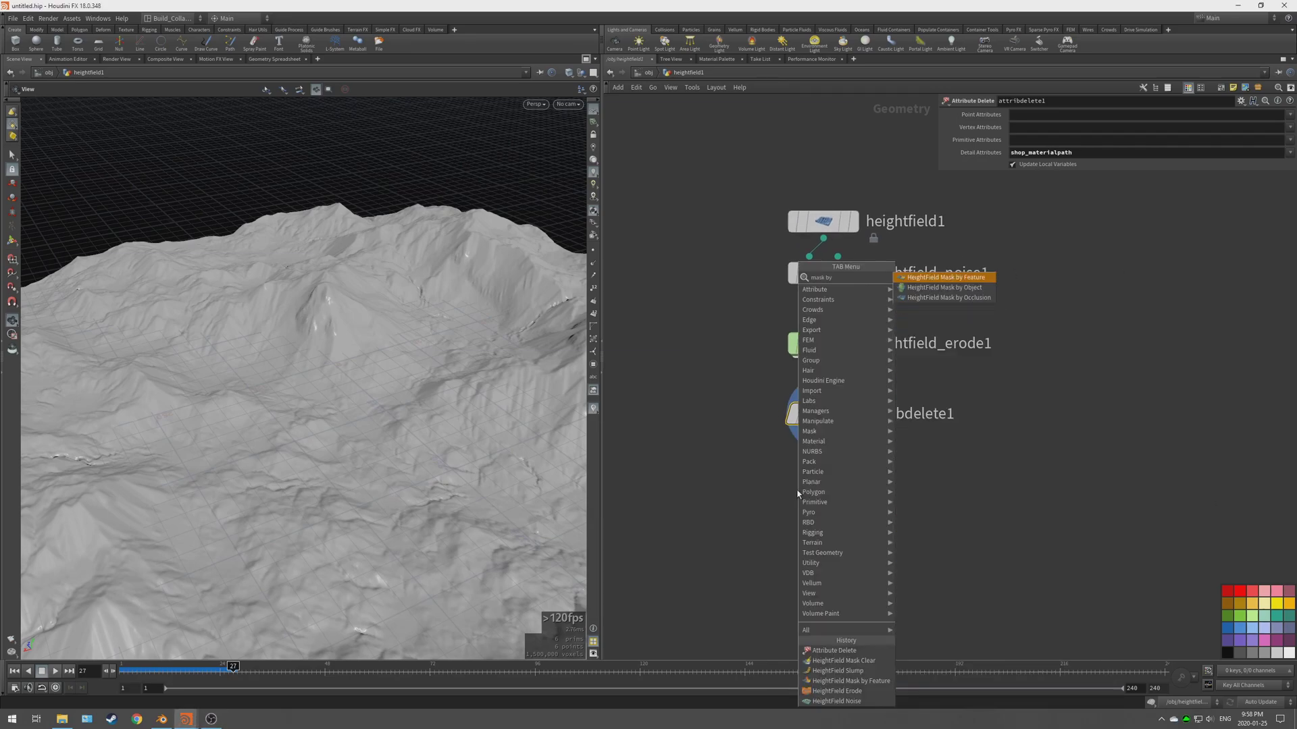
{"action": "key", "text": "Return"}
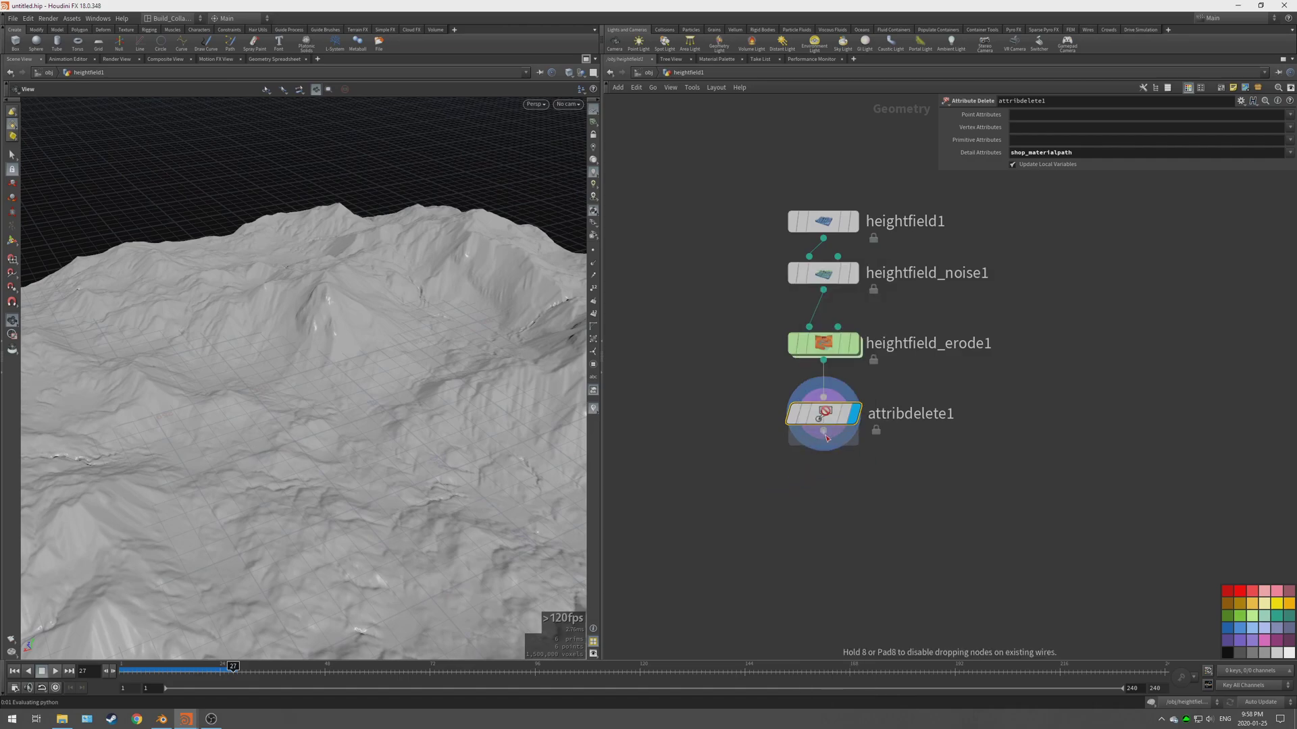
{"action": "left_click", "coordinate": [836, 447]}
{"action": "left_click", "coordinate": [853, 484]}
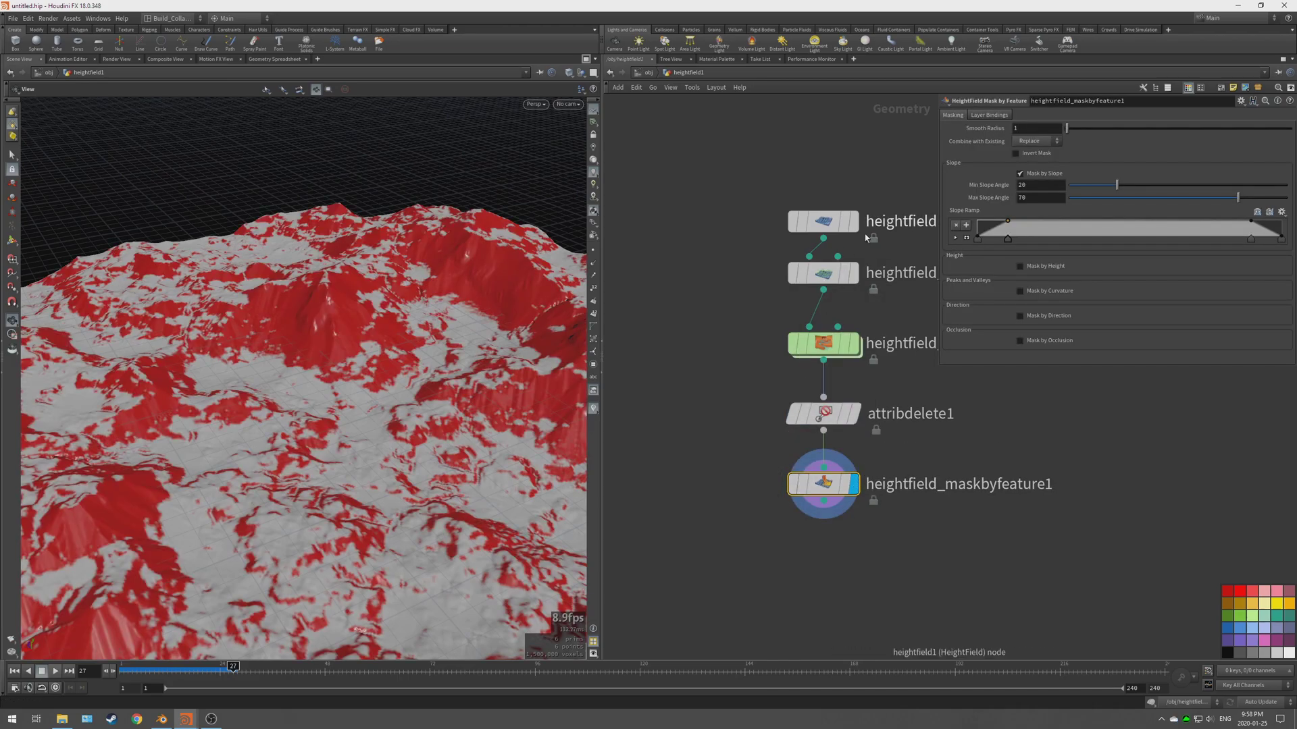
{"action": "left_click_drag", "start_coordinate": [356, 304], "coordinate": [371, 340]}
Step: Invert the slope mask, reshape its Slope Ramp, and set Min Slope Angle to 23
{"action": "left_click", "coordinate": [1017, 154]}
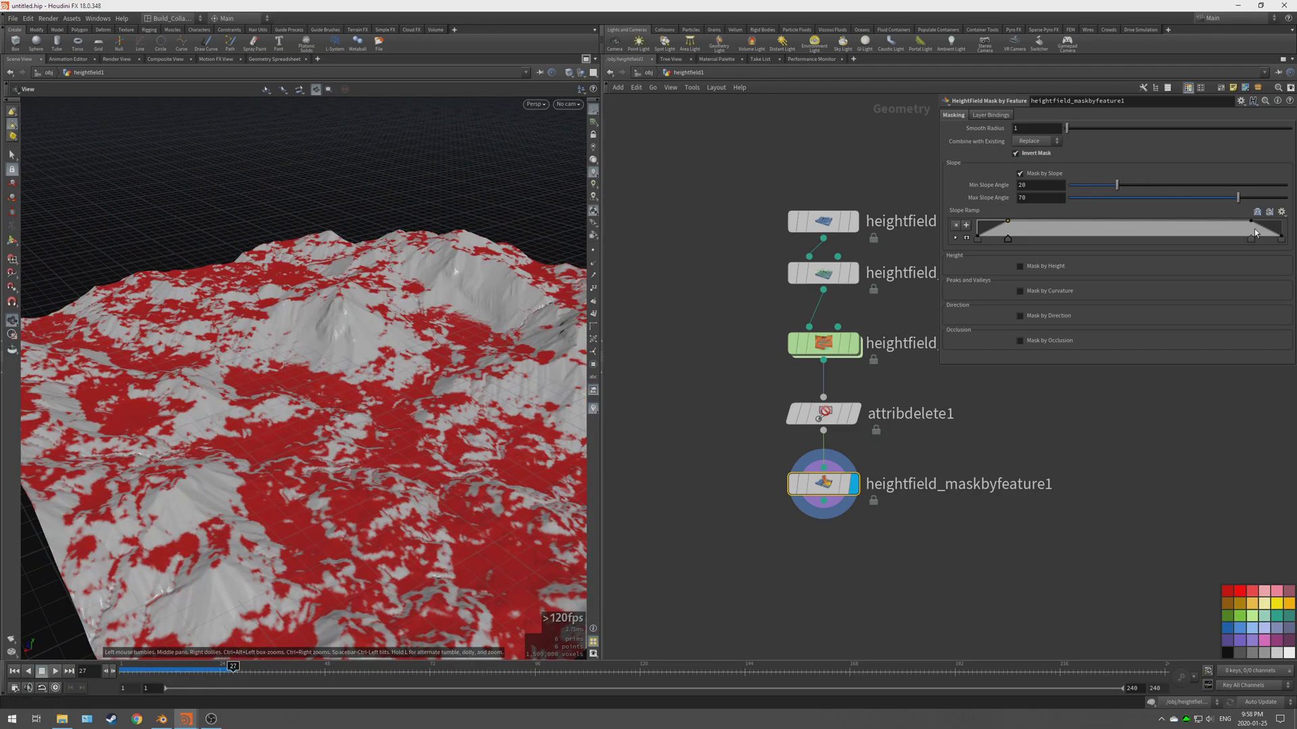
{"action": "left_click", "coordinate": [957, 226]}
{"action": "left_click_drag", "start_coordinate": [1238, 200], "coordinate": [1182, 198]}
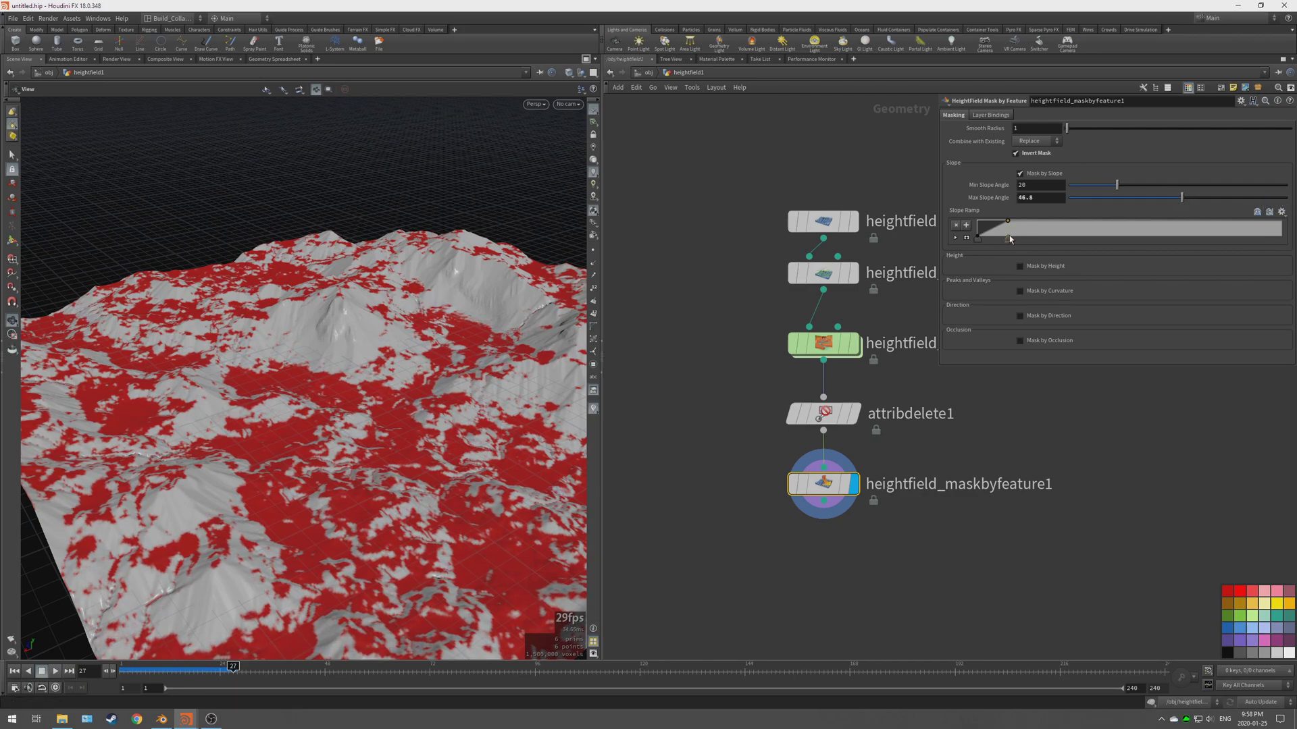
{"action": "left_click_drag", "start_coordinate": [1036, 241], "coordinate": [1069, 241]}
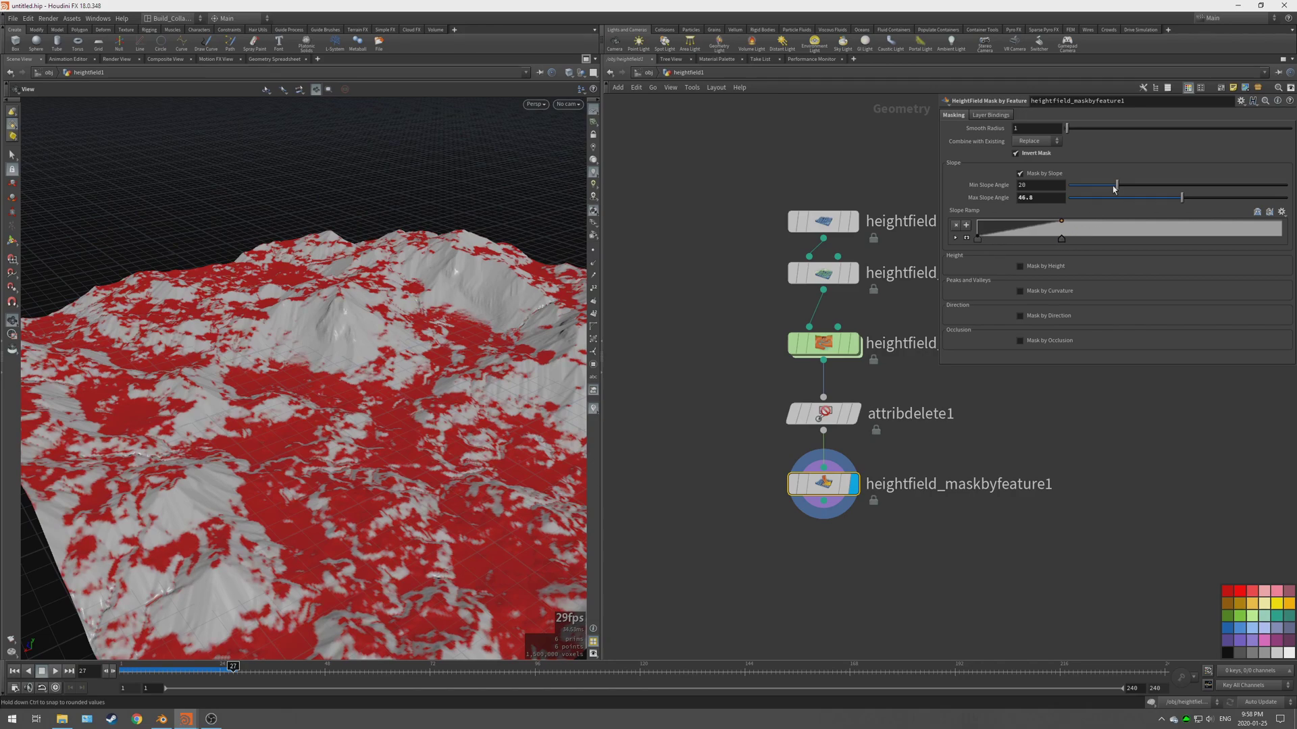
{"action": "left_click_drag", "start_coordinate": [1115, 186], "coordinate": [1125, 196]}
{"action": "middle_click_drag", "start_coordinate": [878, 521], "coordinate": [872, 413]}
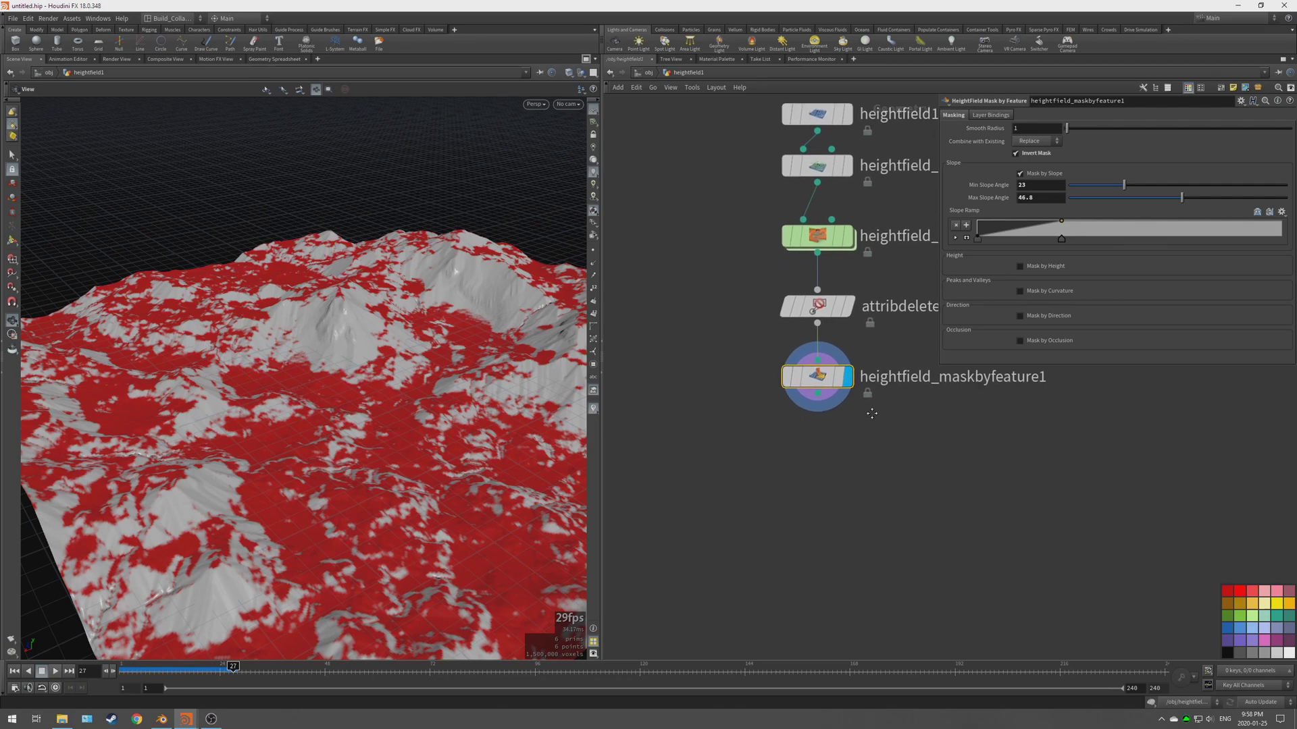
Step: Add a HeightField Slump node ('hf sl') below the slope mask and display it
{"action": "key", "text": "Tab"}
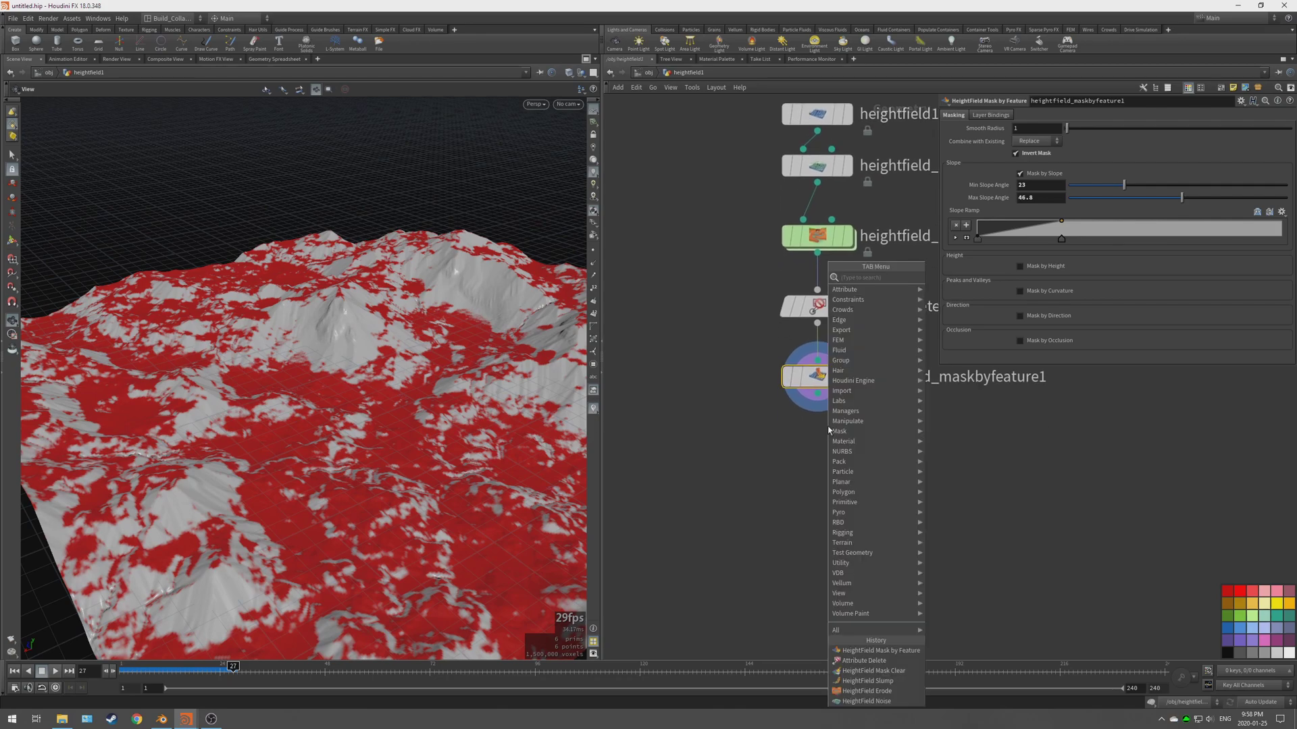
{"action": "type", "text": "hf sl"}
{"action": "key", "text": "Return"}
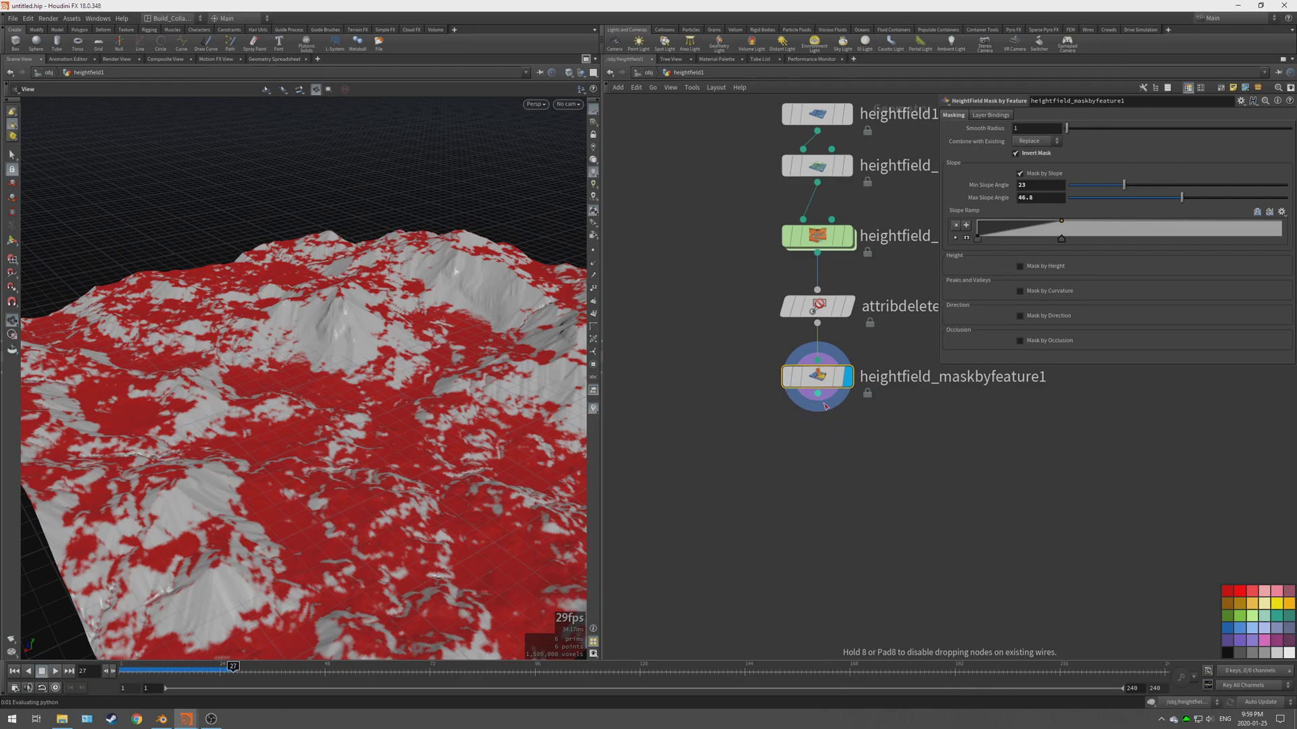
{"action": "left_click", "coordinate": [849, 452]}
{"action": "left_click", "coordinate": [849, 447]}
{"action": "mouse_move", "coordinate": [351, 365]}
{"action": "left_mouse_down"}
{"action": "mouse_move", "coordinate": [321, 384]}
{"action": "mouse_move", "coordinate": [343, 473]}
{"action": "mouse_move", "coordinate": [346, 385]}
{"action": "left_mouse_up"}
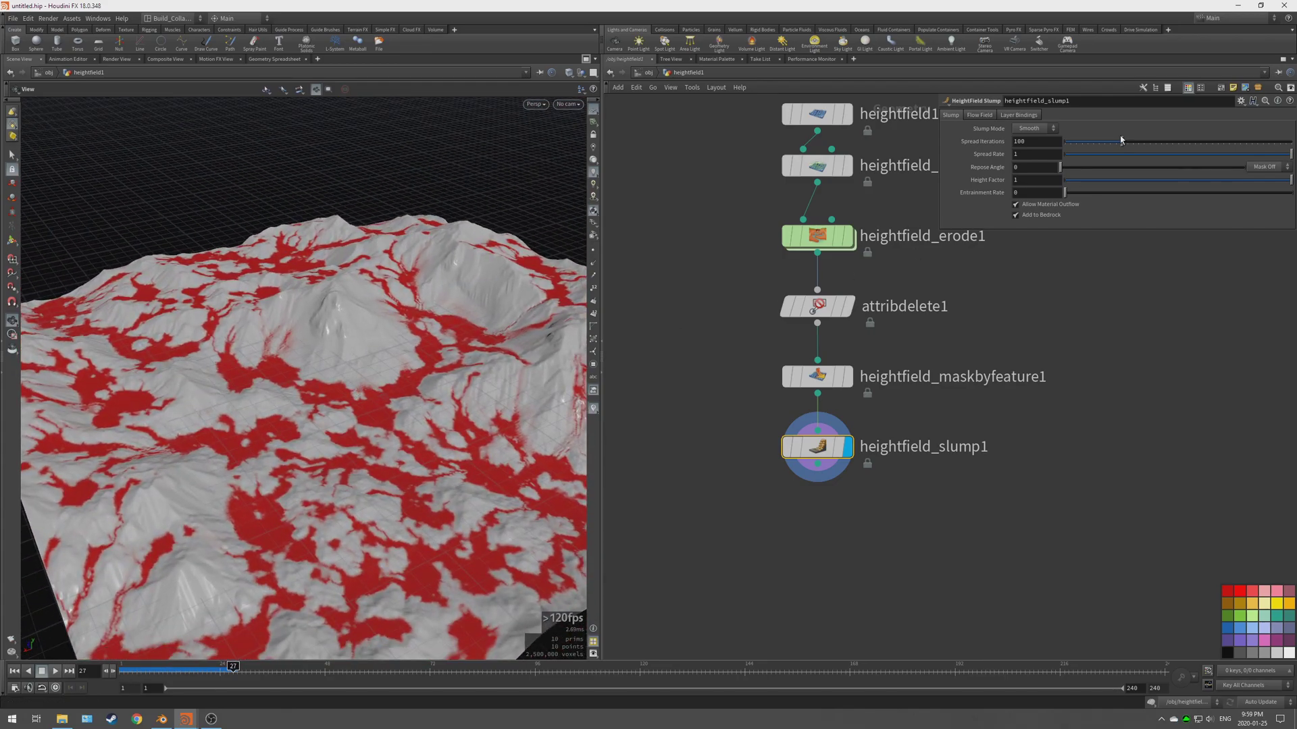
Step: Set the slump's Spread Iterations to 68
{"action": "left_click_drag", "start_coordinate": [1123, 143], "coordinate": [1106, 143]}
{"action": "left_click_drag", "start_coordinate": [426, 398], "coordinate": [434, 386]}
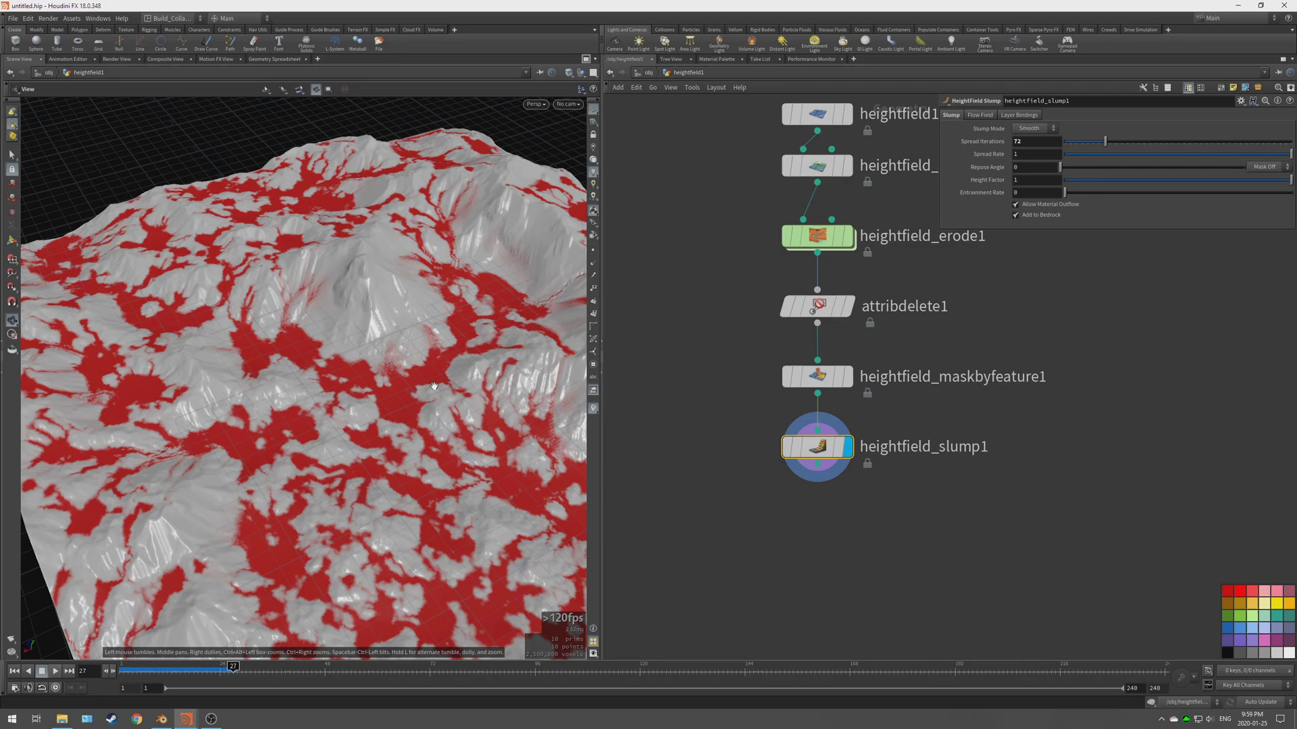
{"action": "mouse_move", "coordinate": [1120, 144]}
{"action": "left_mouse_down"}
{"action": "mouse_move", "coordinate": [1293, 143]}
{"action": "mouse_move", "coordinate": [1104, 144]}
{"action": "left_mouse_up"}
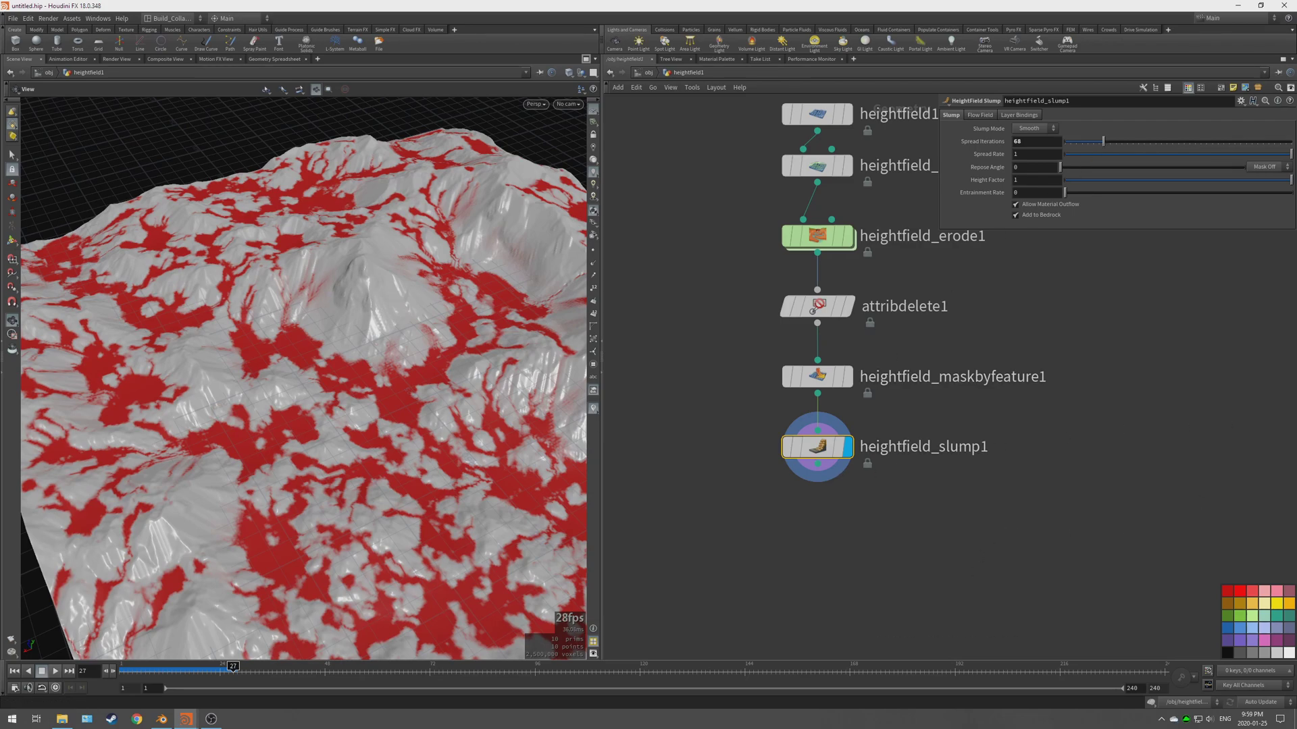
{"action": "key", "text": "alt+Tab"}
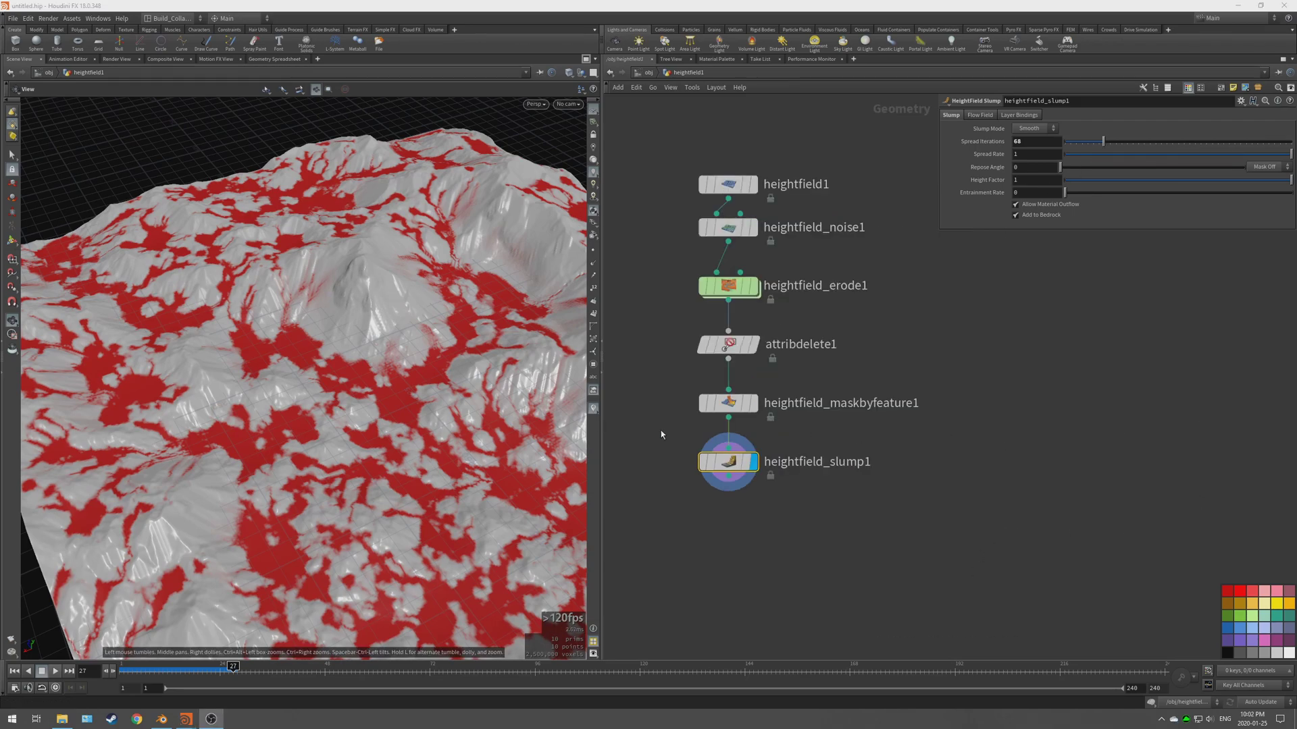
{"action": "left_click_drag", "start_coordinate": [416, 414], "coordinate": [370, 420]}
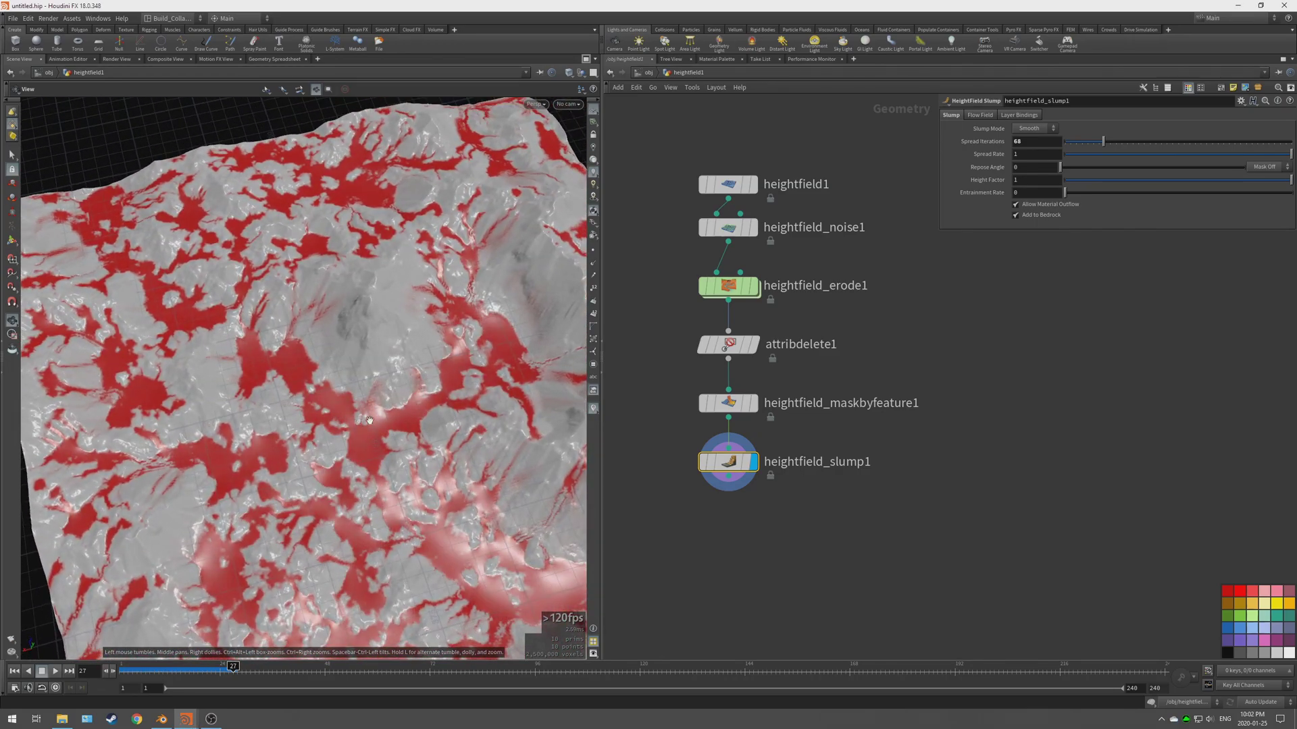
Step: Add a HeightField Mask Clear node ('hf ma') below heightfield_slump1
{"action": "key", "text": "Tab"}
{"action": "type", "text": "hf ma"}
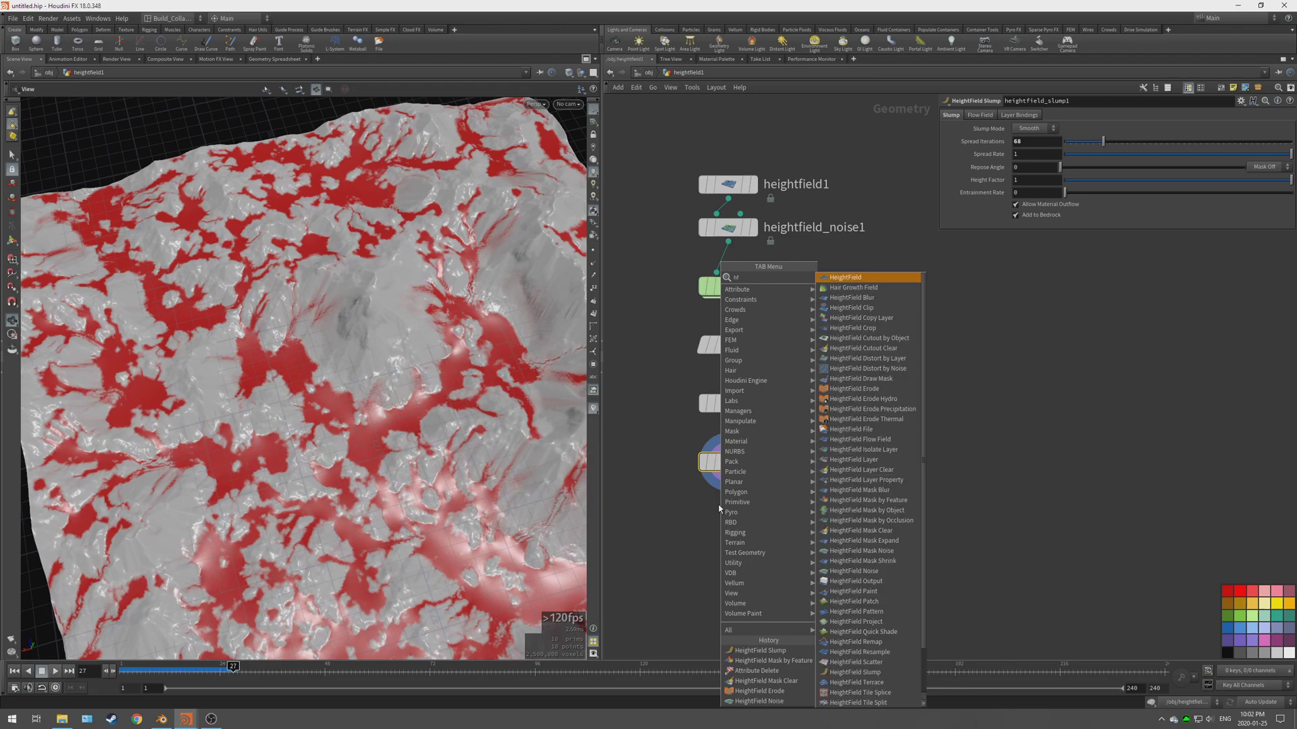
{"action": "key", "text": "Down"}
{"action": "key", "text": "Down"}
{"action": "key", "text": "Down"}
{"action": "key", "text": "Down"}
{"action": "key", "text": "Down"}
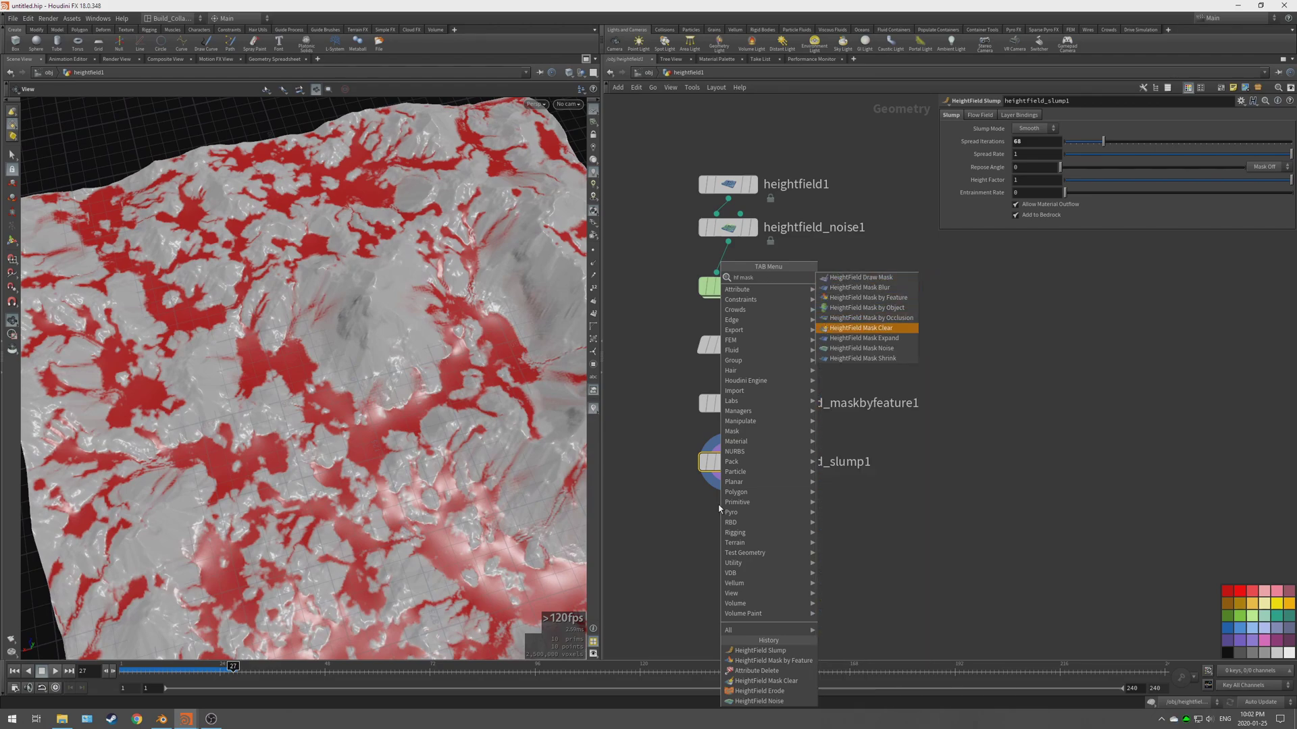
{"action": "key", "text": "Return"}
{"action": "left_click", "coordinate": [728, 520]}
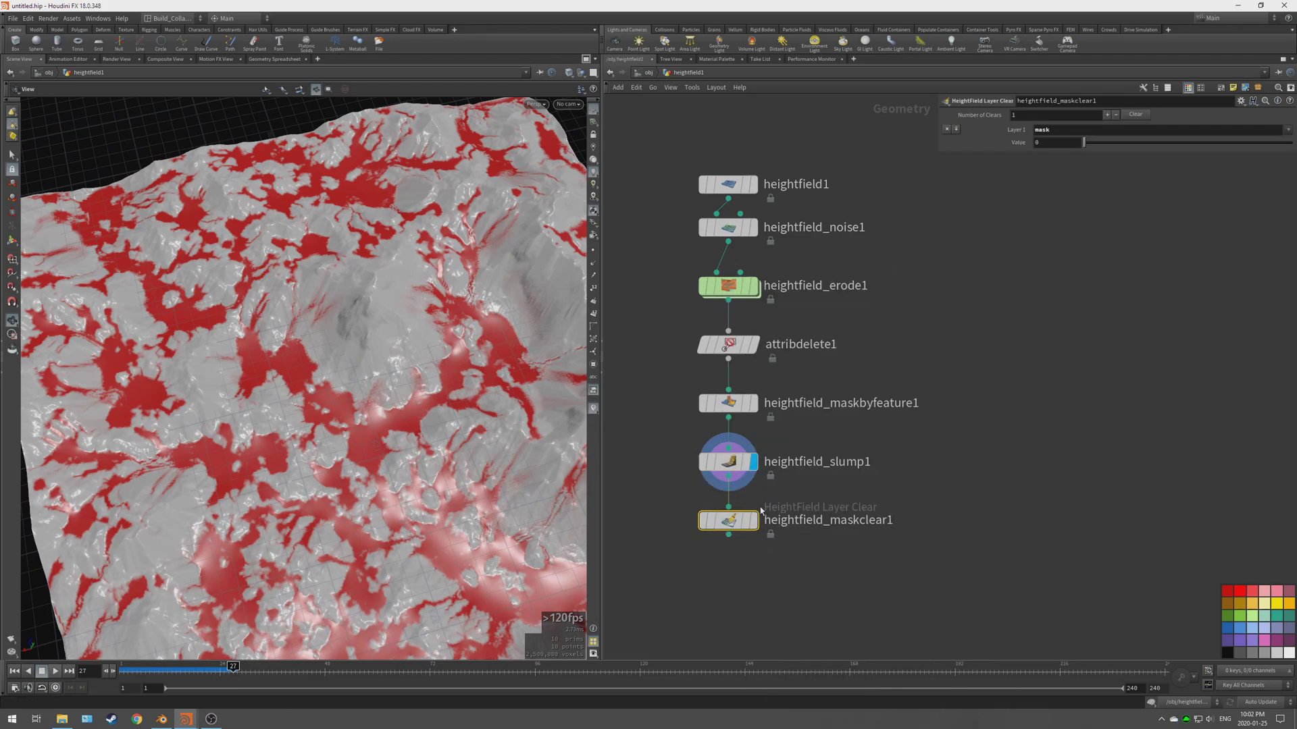
{"action": "left_click_drag", "start_coordinate": [368, 401], "coordinate": [349, 429]}
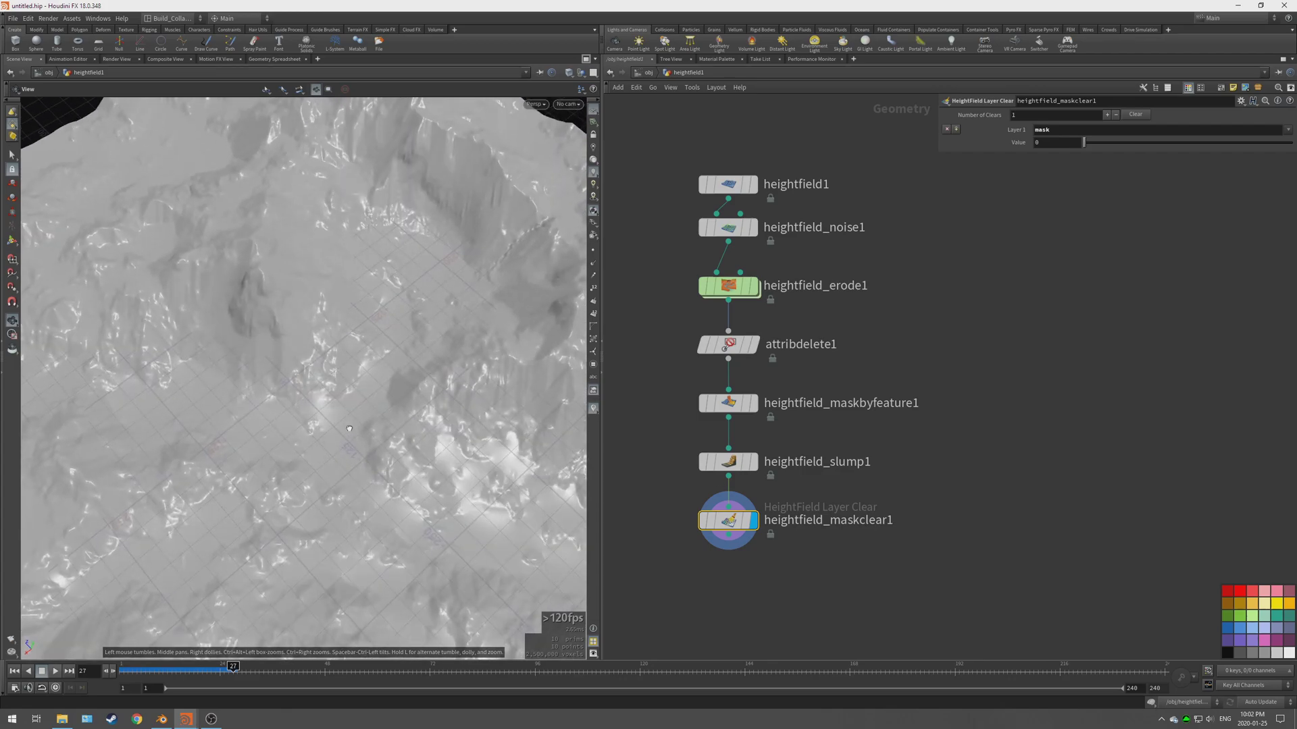
Step: Set heightfield_slump1's Spread Iterations to 67
{"action": "left_click", "coordinate": [724, 464]}
{"action": "left_click_drag", "start_coordinate": [1105, 145], "coordinate": [1224, 148]}
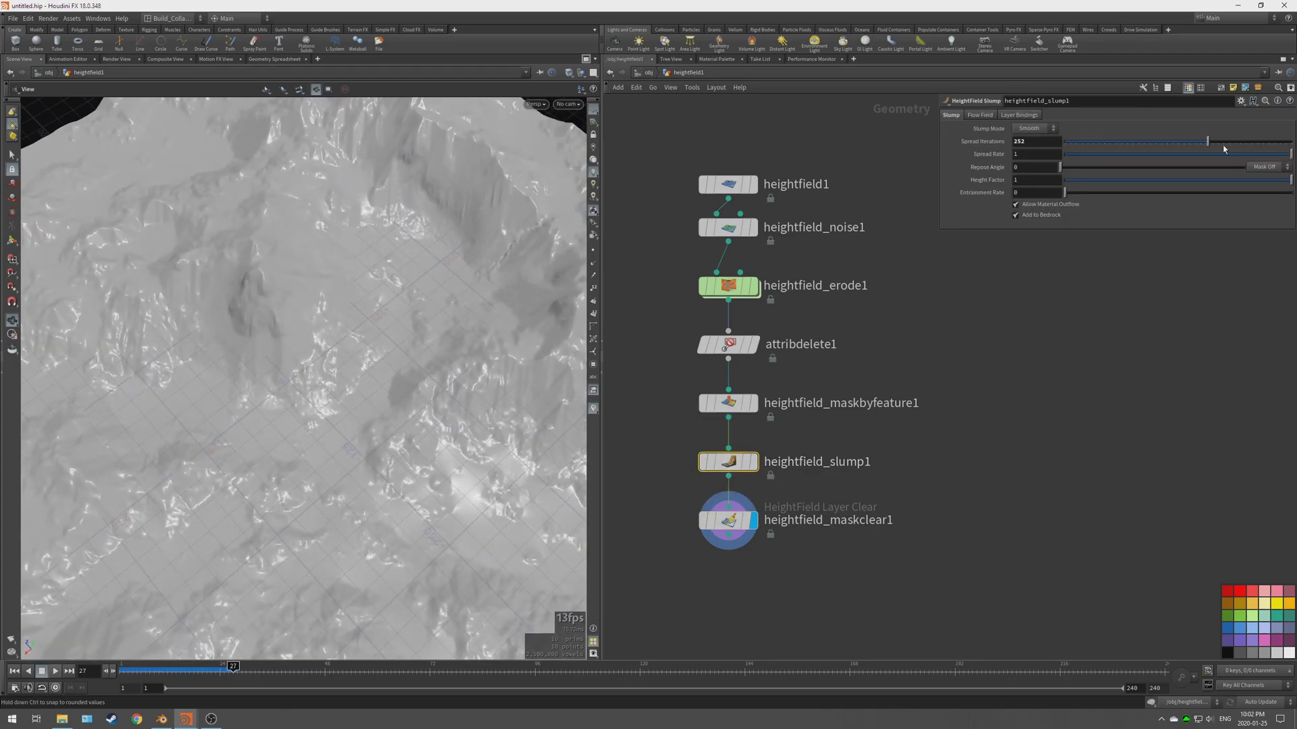
{"action": "left_click_drag", "start_coordinate": [1140, 148], "coordinate": [1108, 158]}
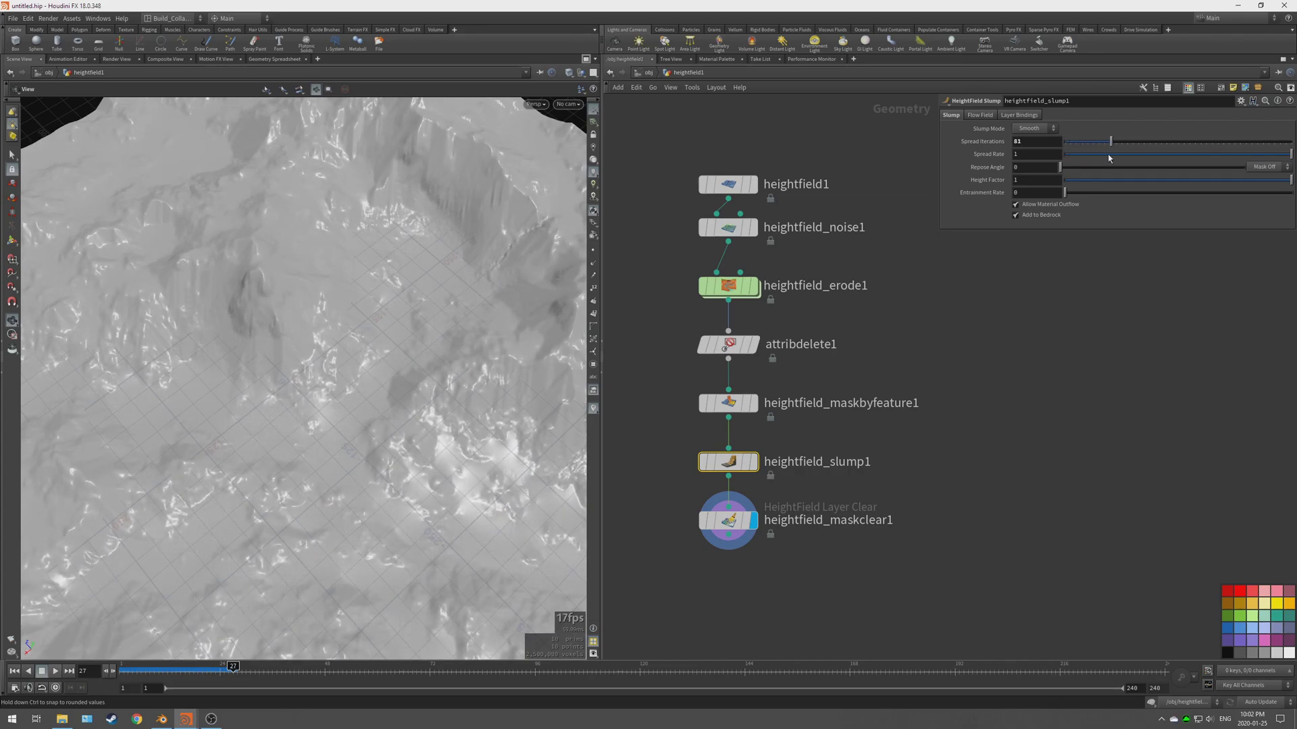
{"action": "left_click_drag", "start_coordinate": [378, 290], "coordinate": [368, 317]}
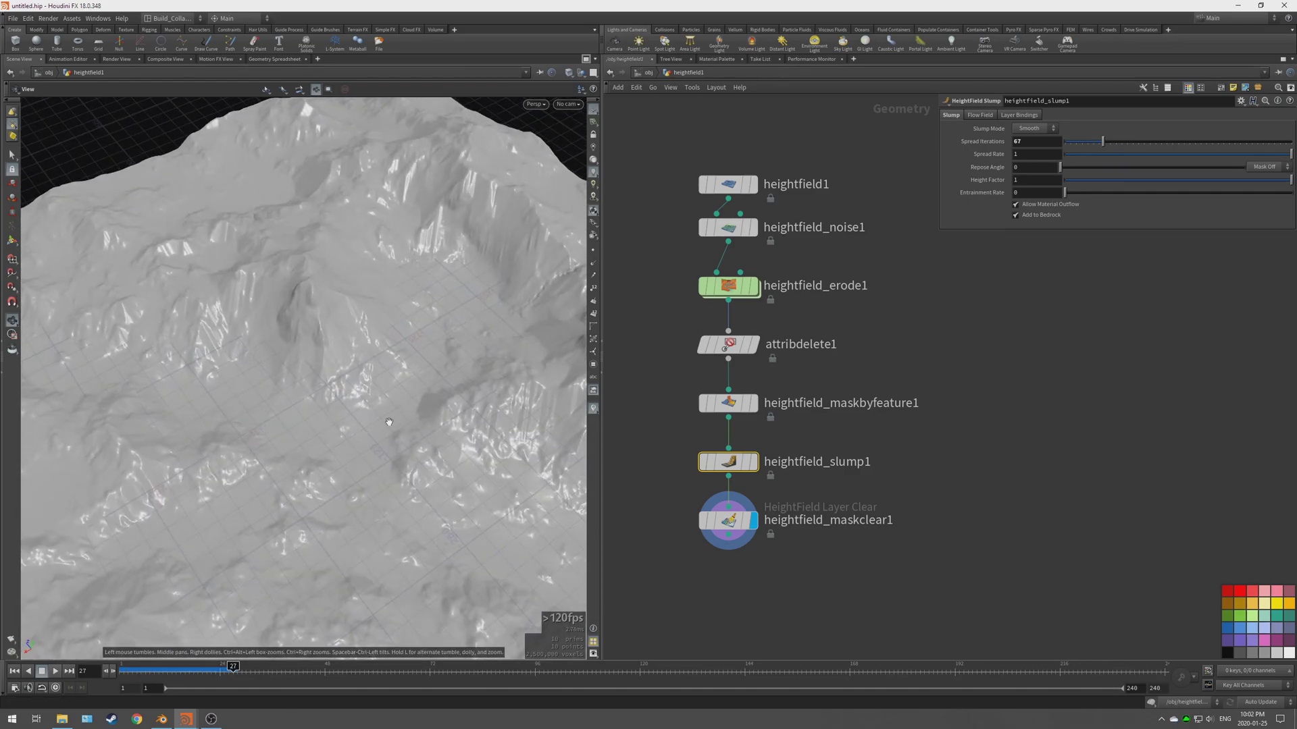
{"action": "left_click_drag", "start_coordinate": [1291, 158], "coordinate": [1270, 155]}
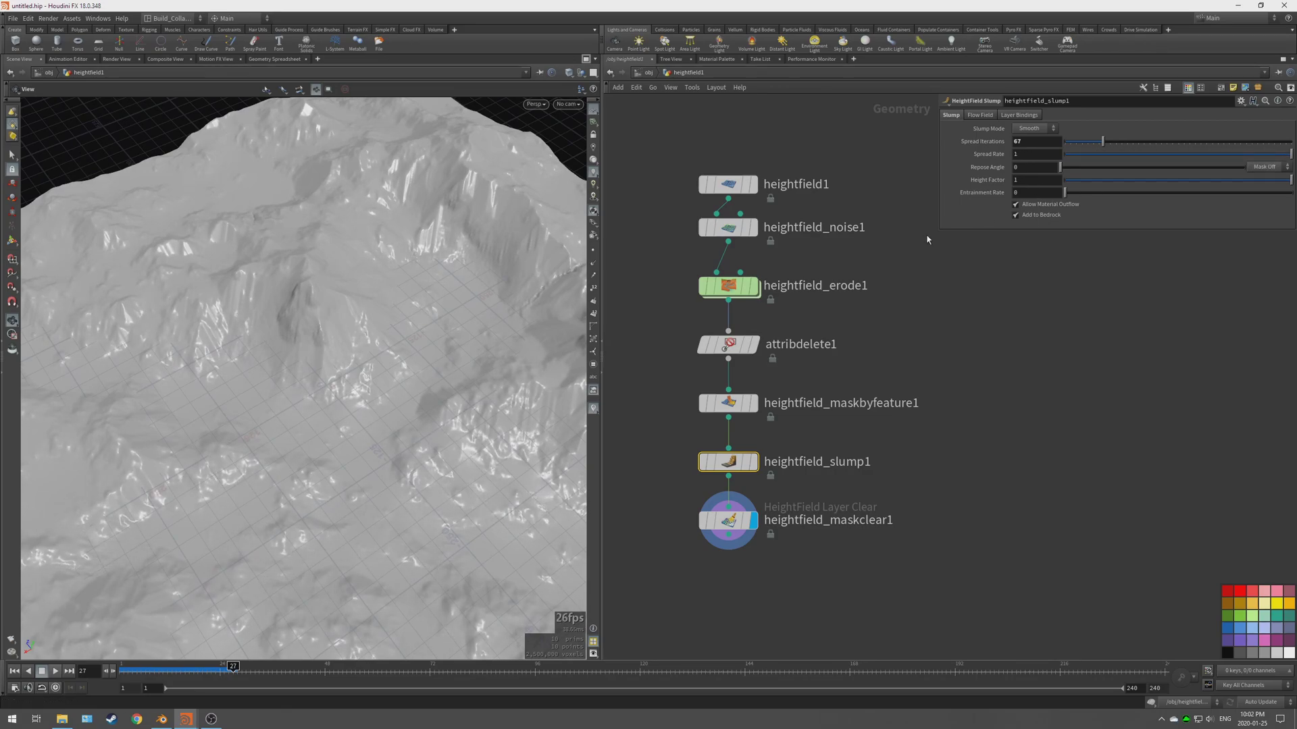
Step: Raise the slope mask's Min Slope Angle to 35.7
{"action": "left_click", "coordinate": [726, 403]}
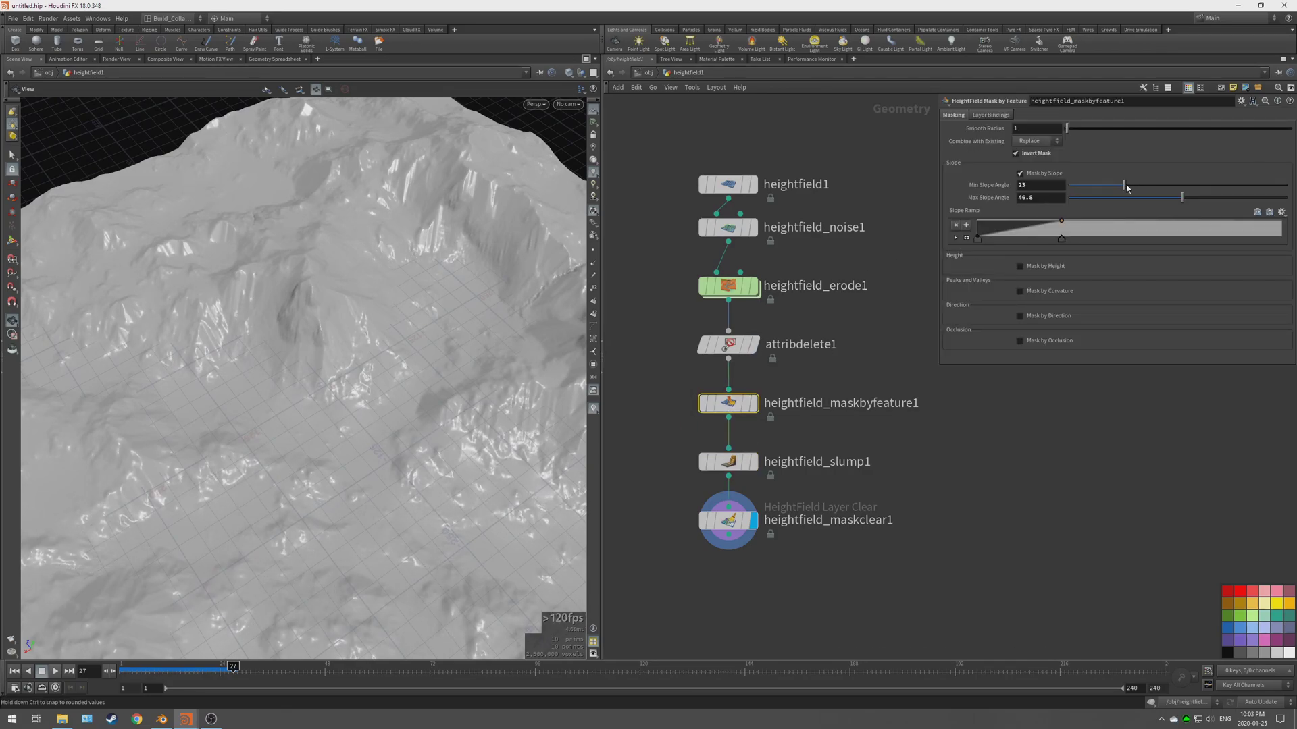
{"action": "mouse_move", "coordinate": [1131, 189]}
{"action": "left_mouse_down"}
{"action": "mouse_move", "coordinate": [1191, 191]}
{"action": "mouse_move", "coordinate": [1179, 192]}
{"action": "left_mouse_up"}
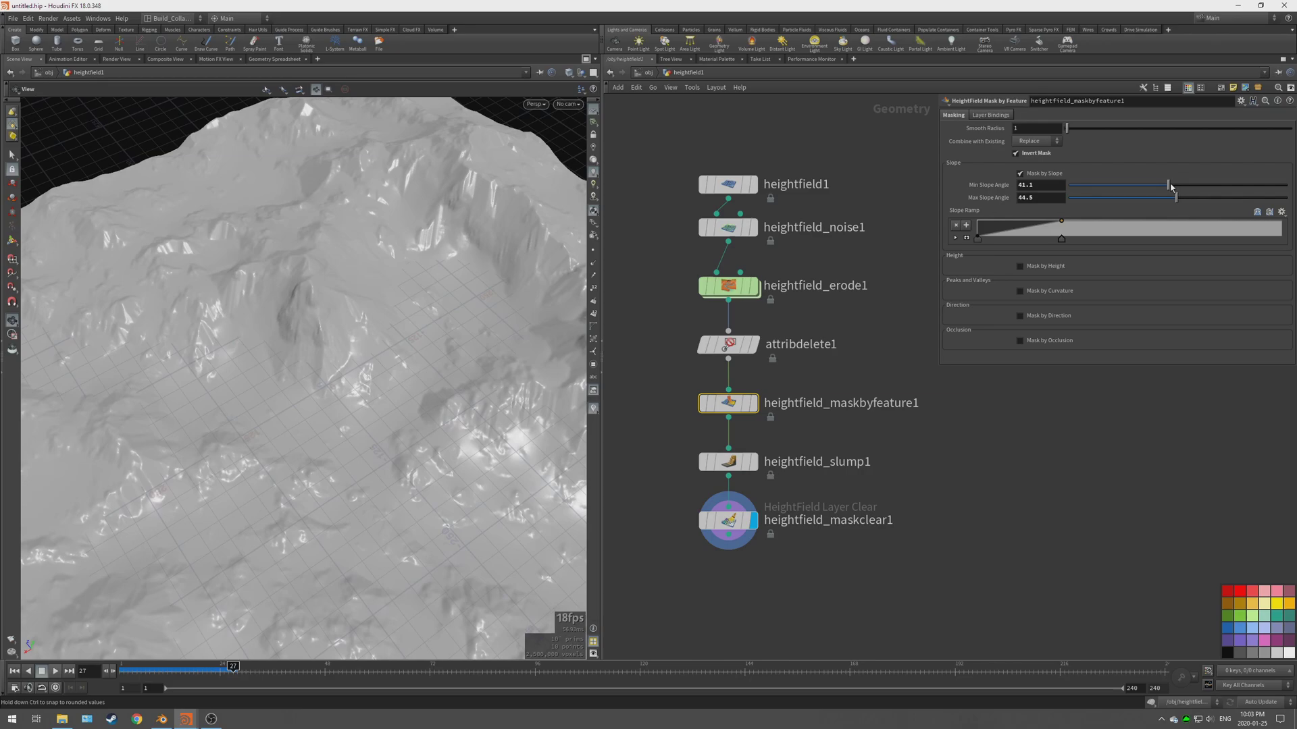
{"action": "left_click_drag", "start_coordinate": [1172, 188], "coordinate": [1155, 186]}
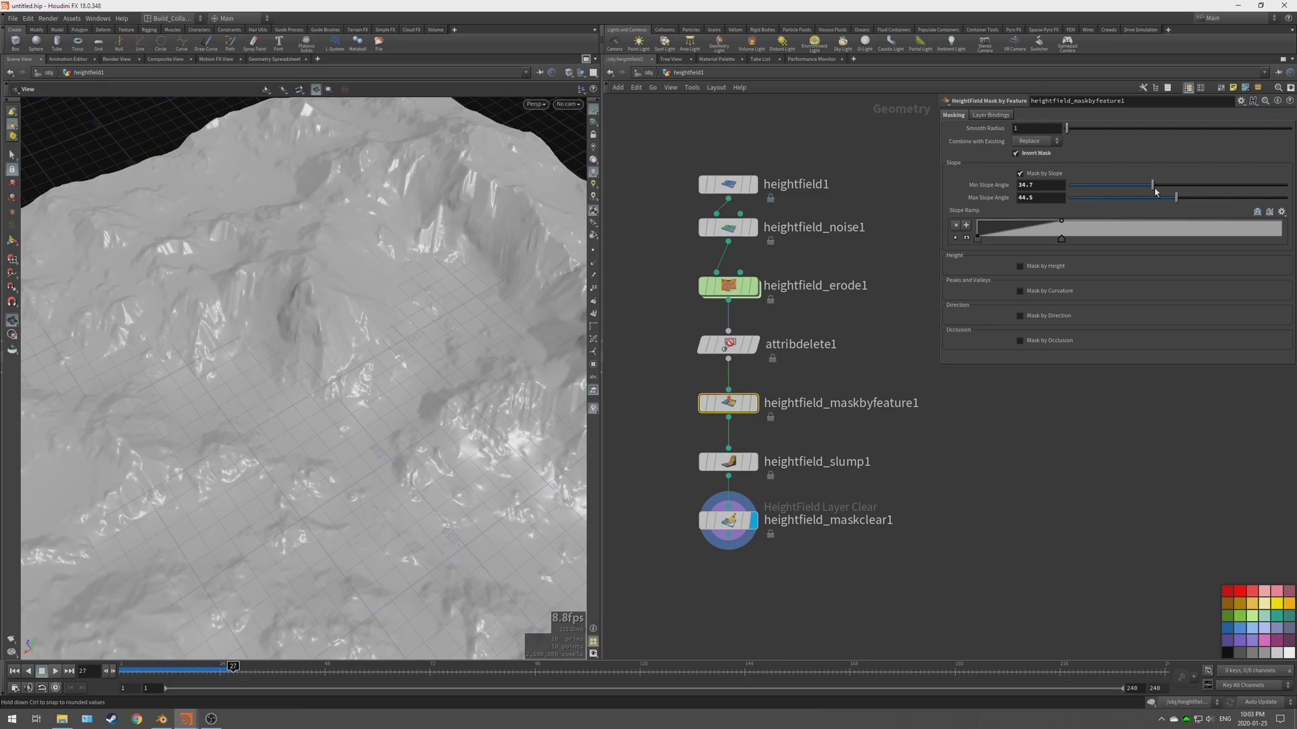
{"action": "left_click_drag", "start_coordinate": [466, 433], "coordinate": [281, 479]}
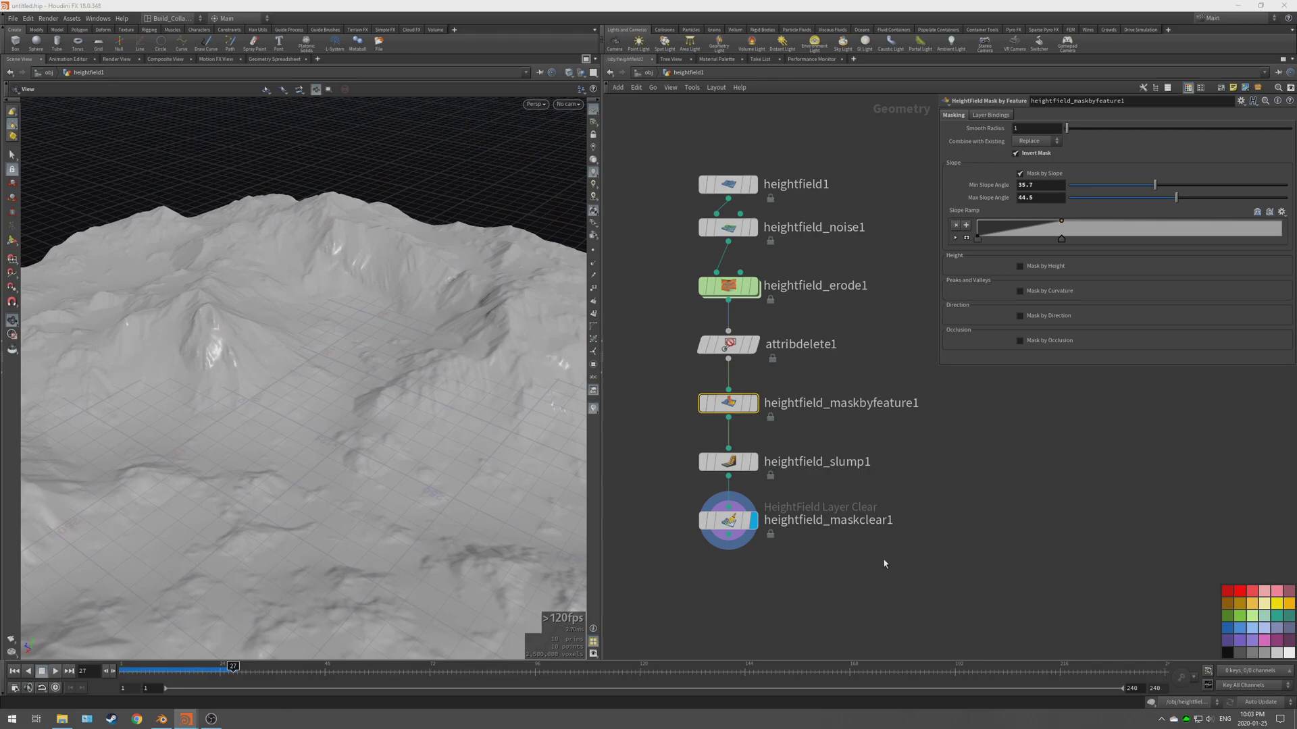
Step: Add heightfield_visualize1 below maskclear1 and fit its elevation range to -59.221–91.8275
{"action": "middle_click_drag", "start_coordinate": [737, 594], "coordinate": [832, 521]}
{"action": "key", "text": "Tab"}
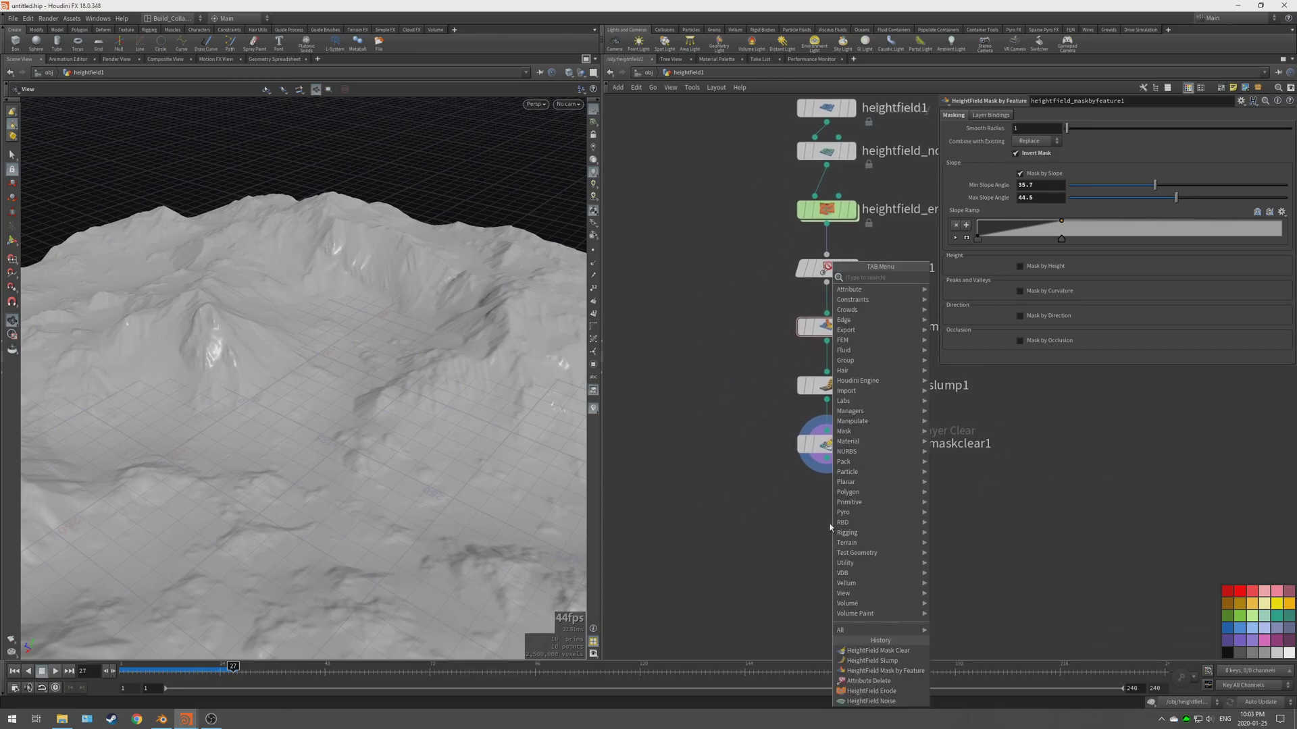
{"action": "type", "text": "visu"}
{"action": "key", "text": "Return"}
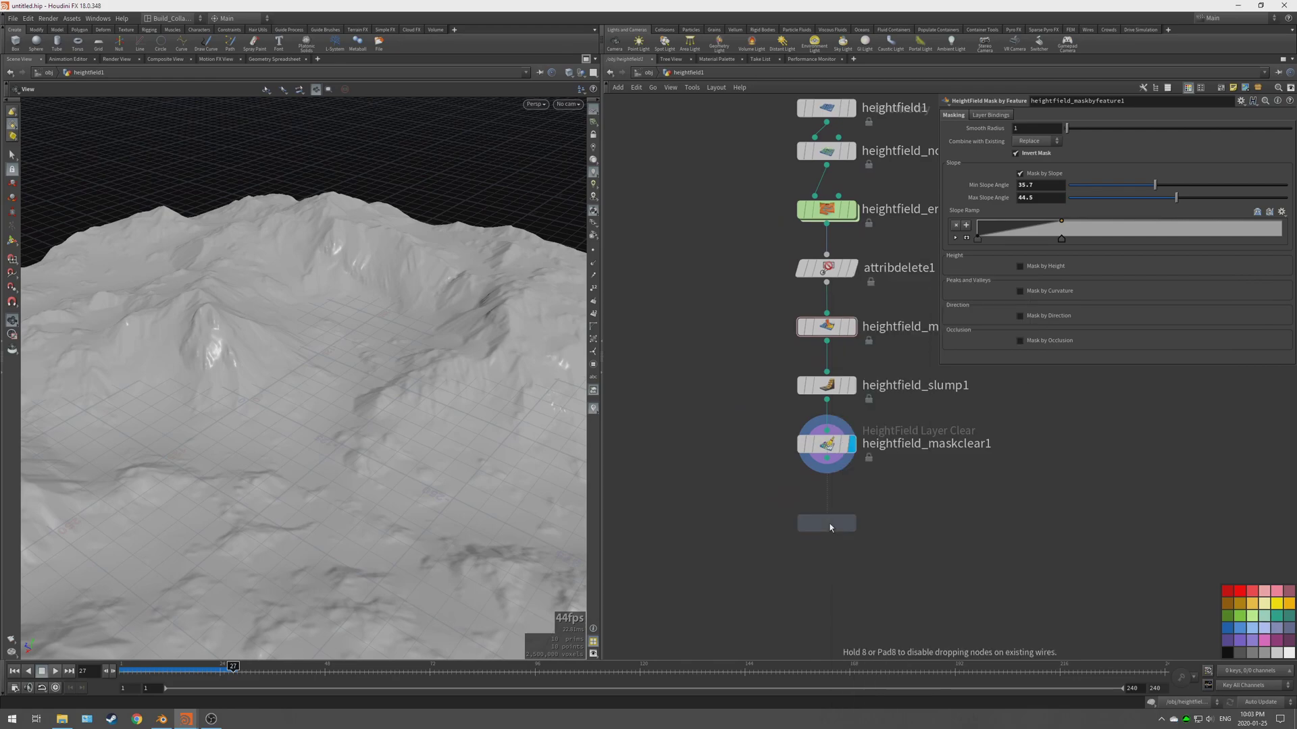
{"action": "key", "text": "Tab"}
{"action": "mouse_move", "coordinate": [841, 542]}
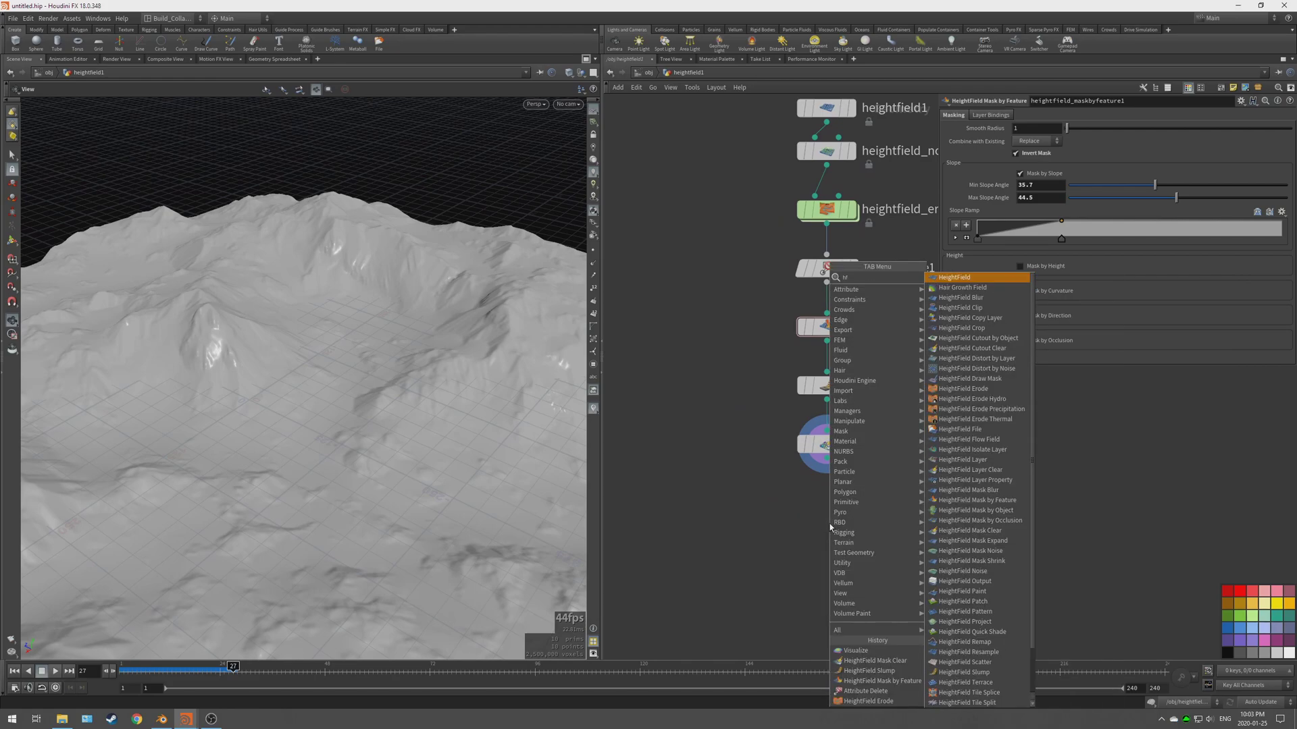
{"action": "left_click", "coordinate": [959, 534]}
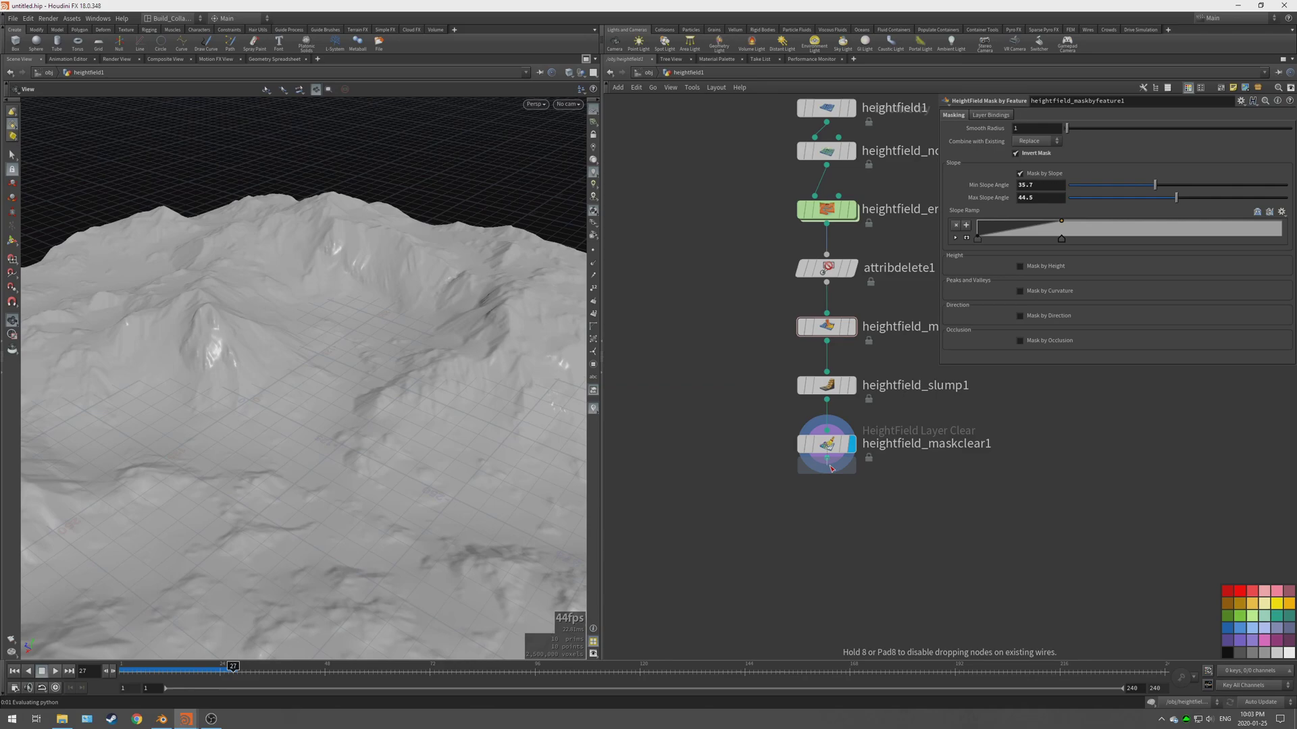
{"action": "left_click", "coordinate": [838, 507]}
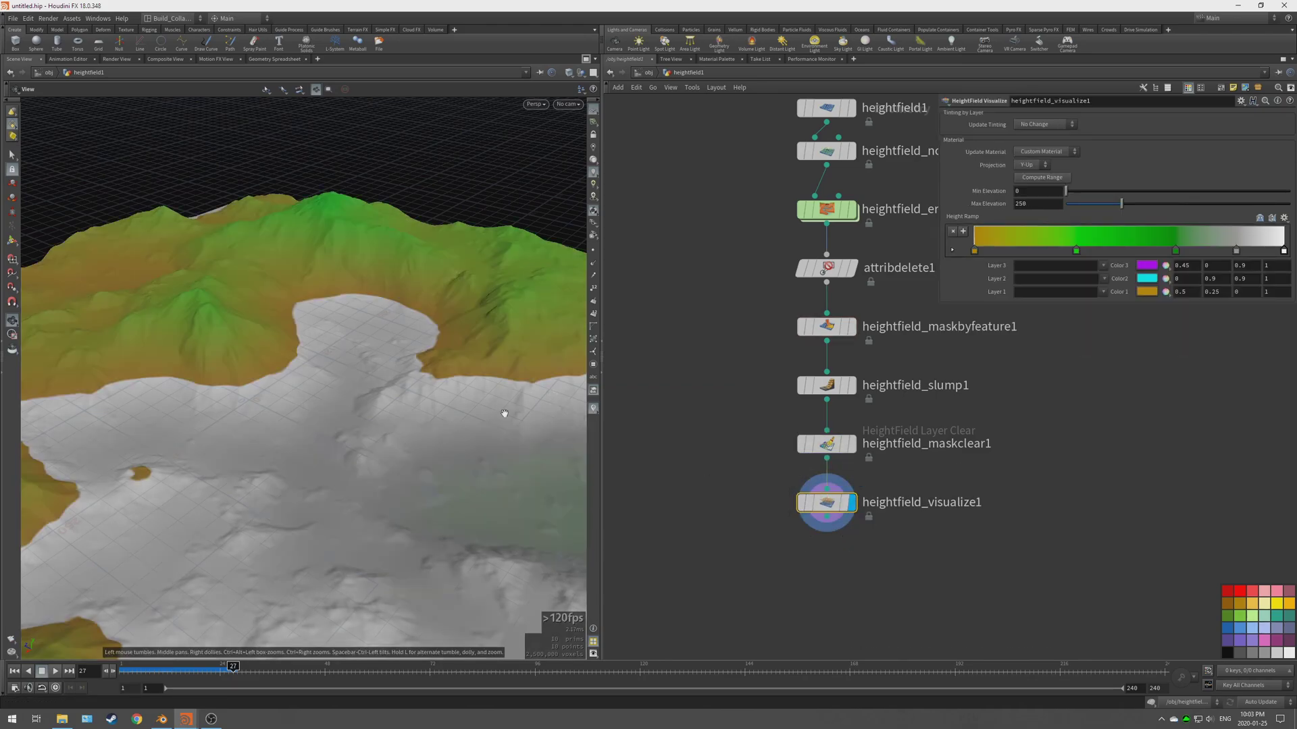
{"action": "left_click_drag", "start_coordinate": [503, 412], "coordinate": [339, 445]}
{"action": "left_click", "coordinate": [1036, 178]}
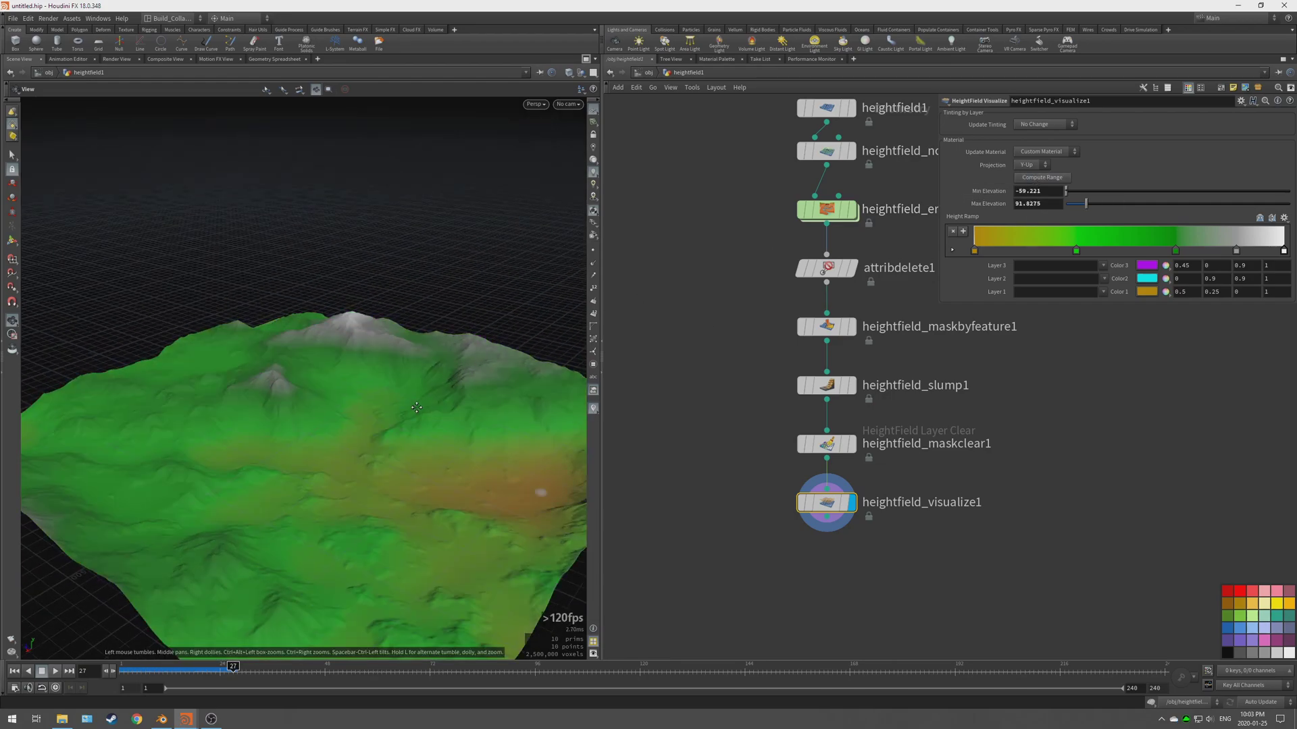
{"action": "left_click_drag", "start_coordinate": [417, 407], "coordinate": [399, 434]}
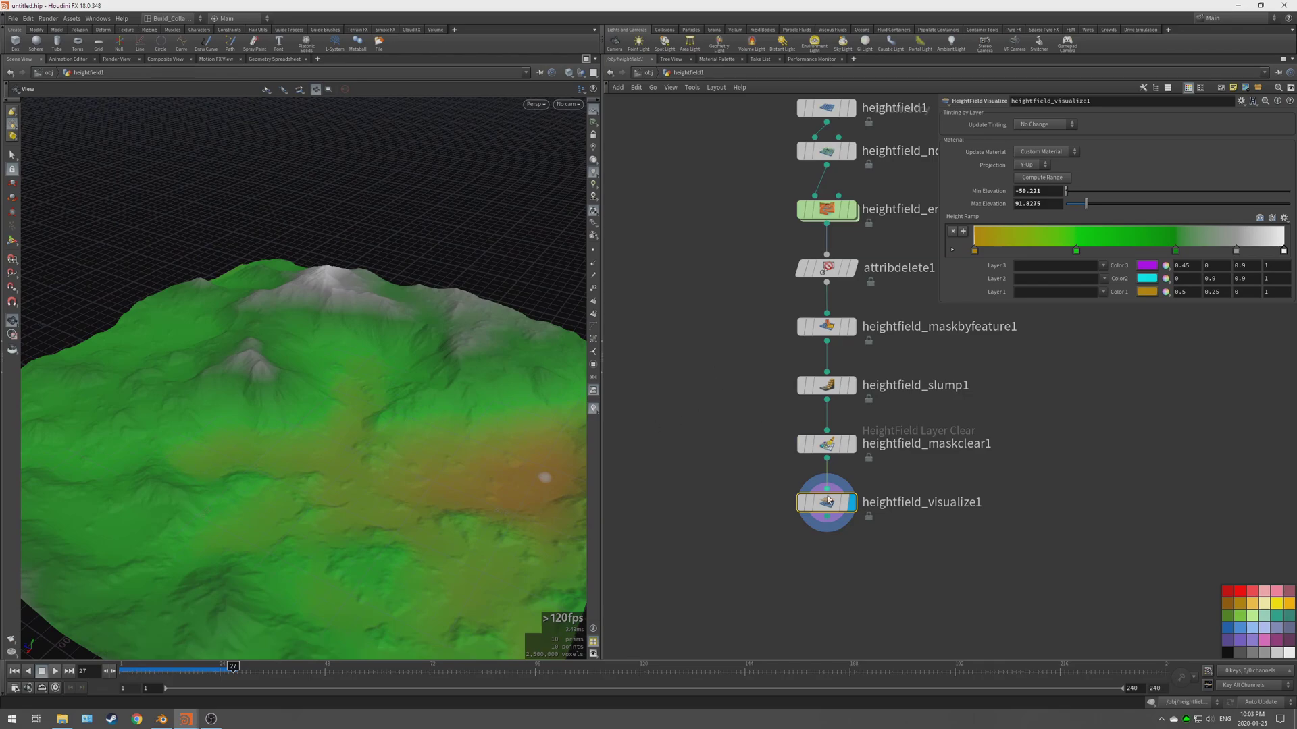
Step: Add a HeightField Output node below visualize1 and display it
{"action": "key", "text": "Tab"}
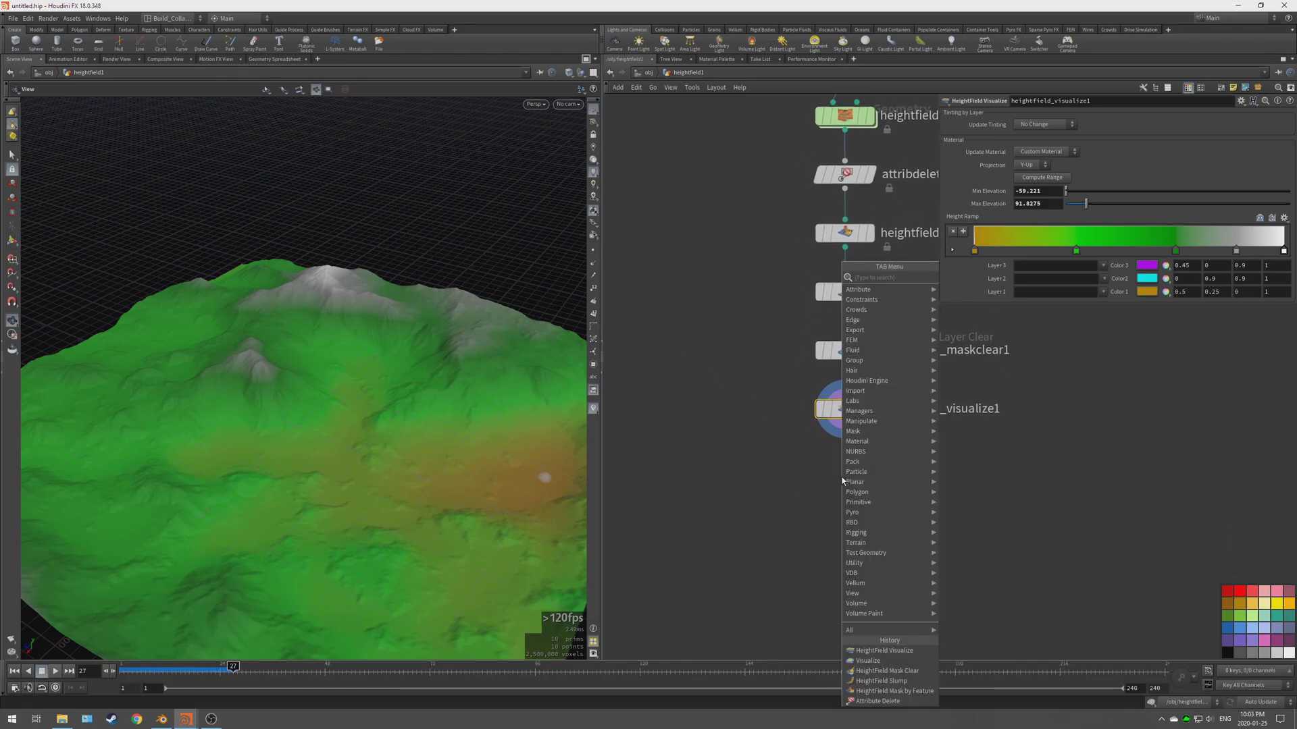
{"action": "type", "text": "erode"}
{"action": "key", "text": "Return"}
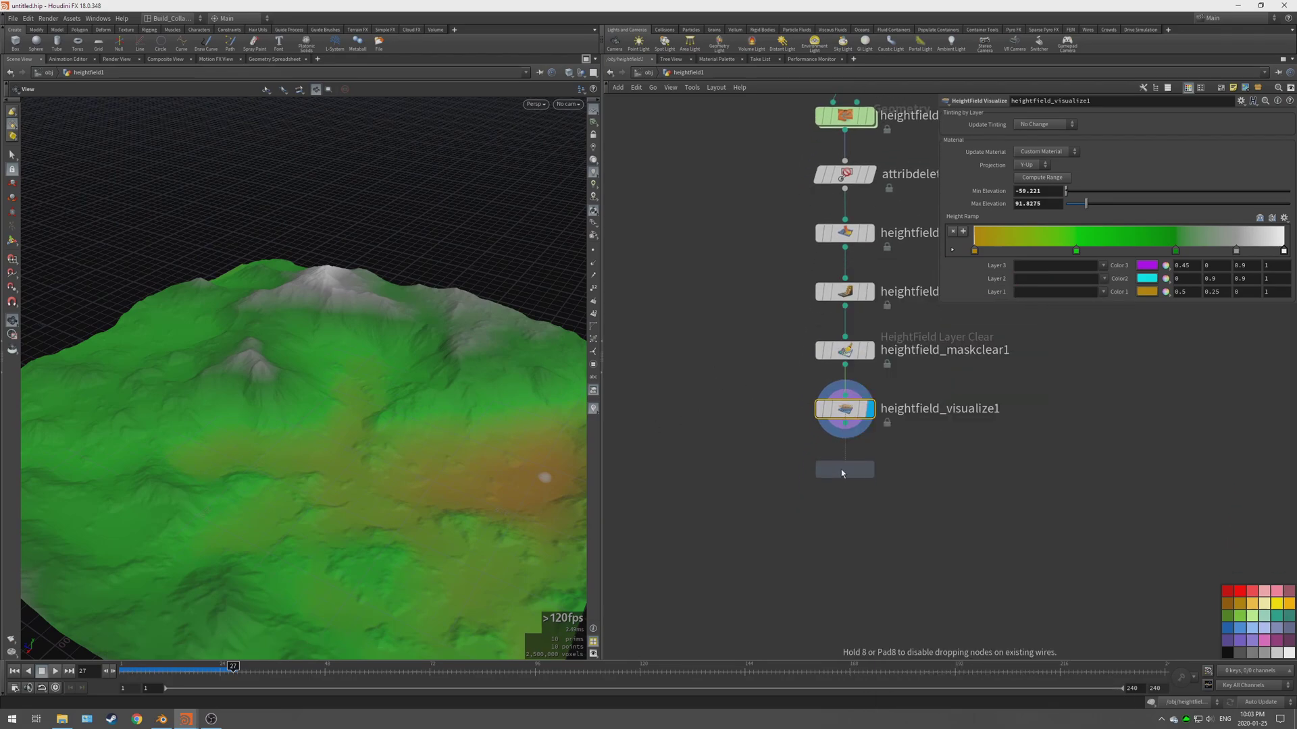
{"action": "left_click", "coordinate": [841, 473]}
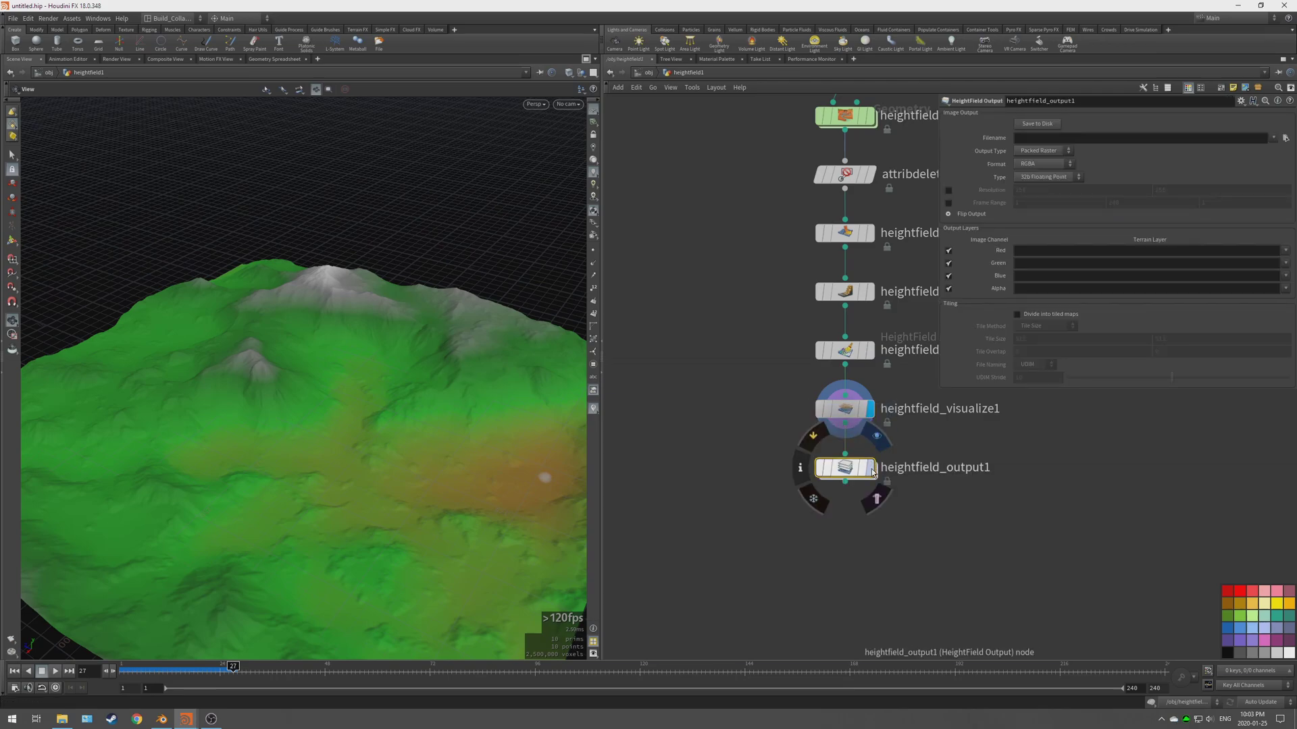
{"action": "left_click", "coordinate": [872, 468]}
{"action": "left_click_drag", "start_coordinate": [318, 420], "coordinate": [377, 419]}
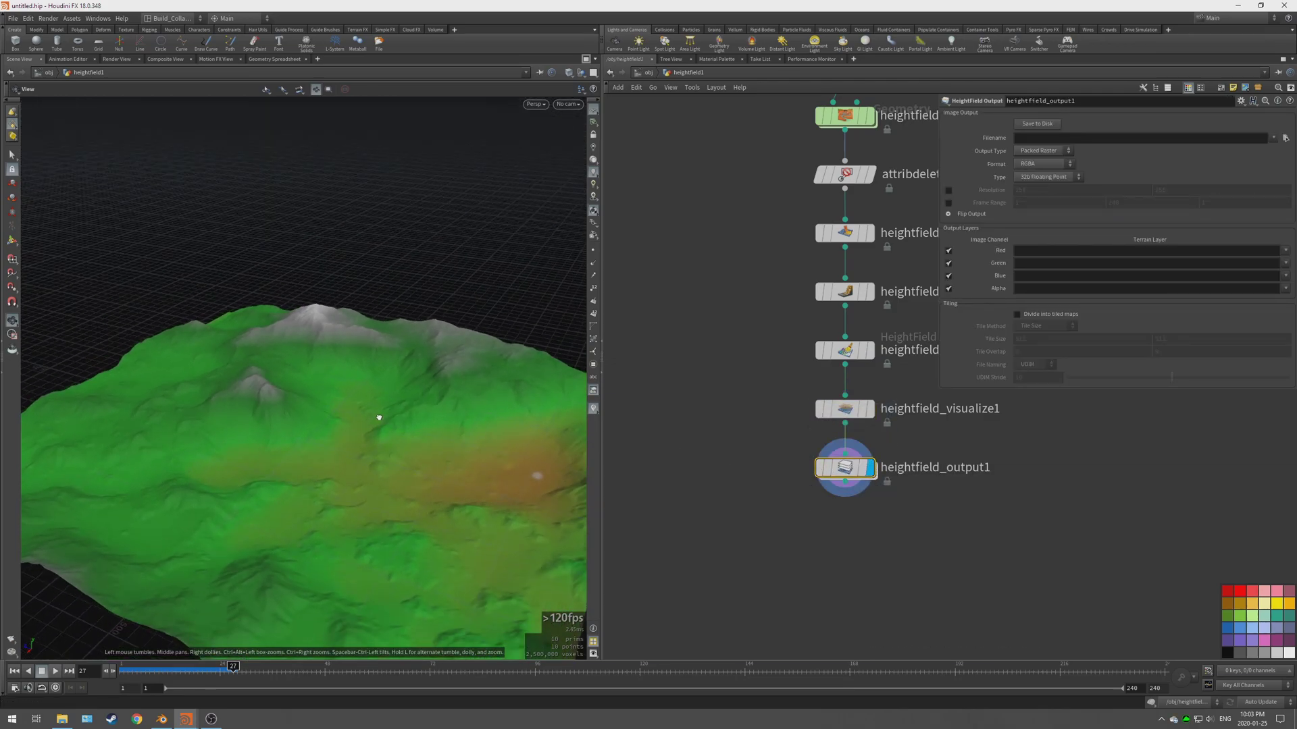
Step: Keep the output as Packed Raster, RGBA, 32b Floating Point
{"action": "left_click", "coordinate": [1043, 163]}
{"action": "left_click", "coordinate": [1042, 150]}
{"action": "left_click", "coordinate": [1050, 173]}
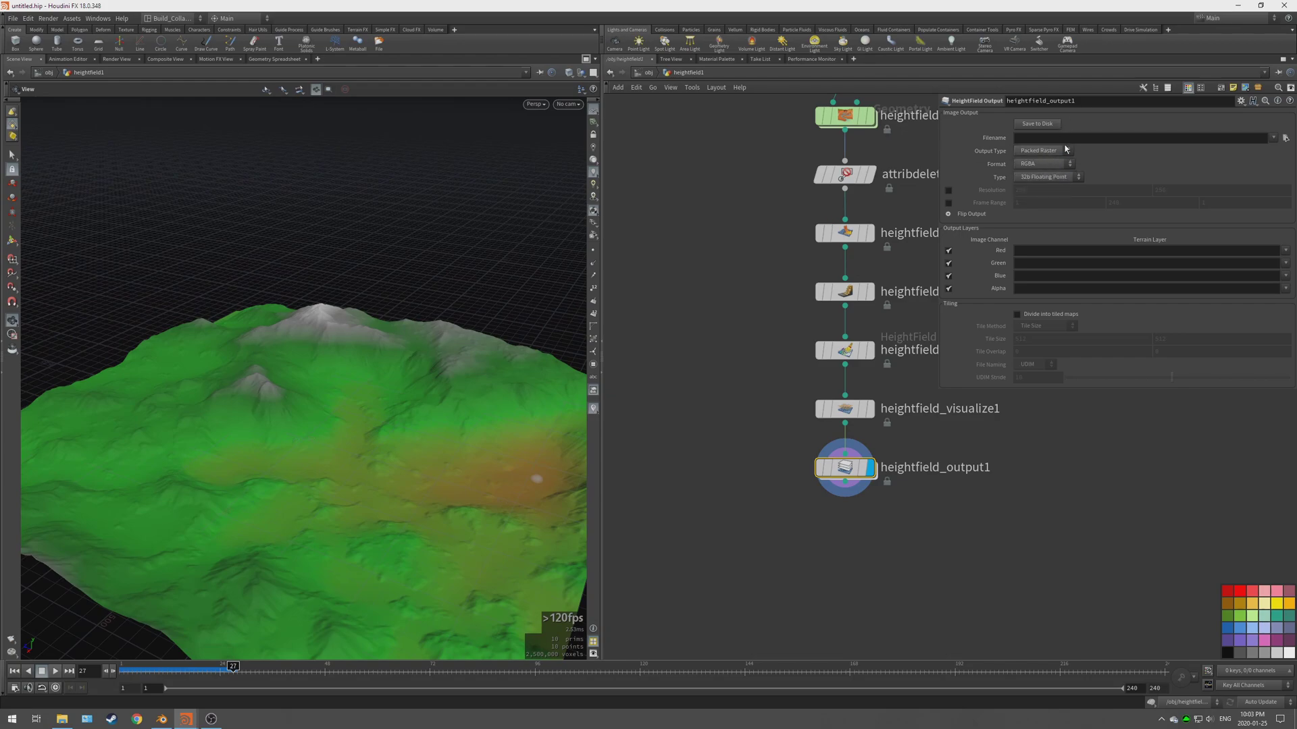
{"action": "left_click", "coordinate": [1036, 151]}
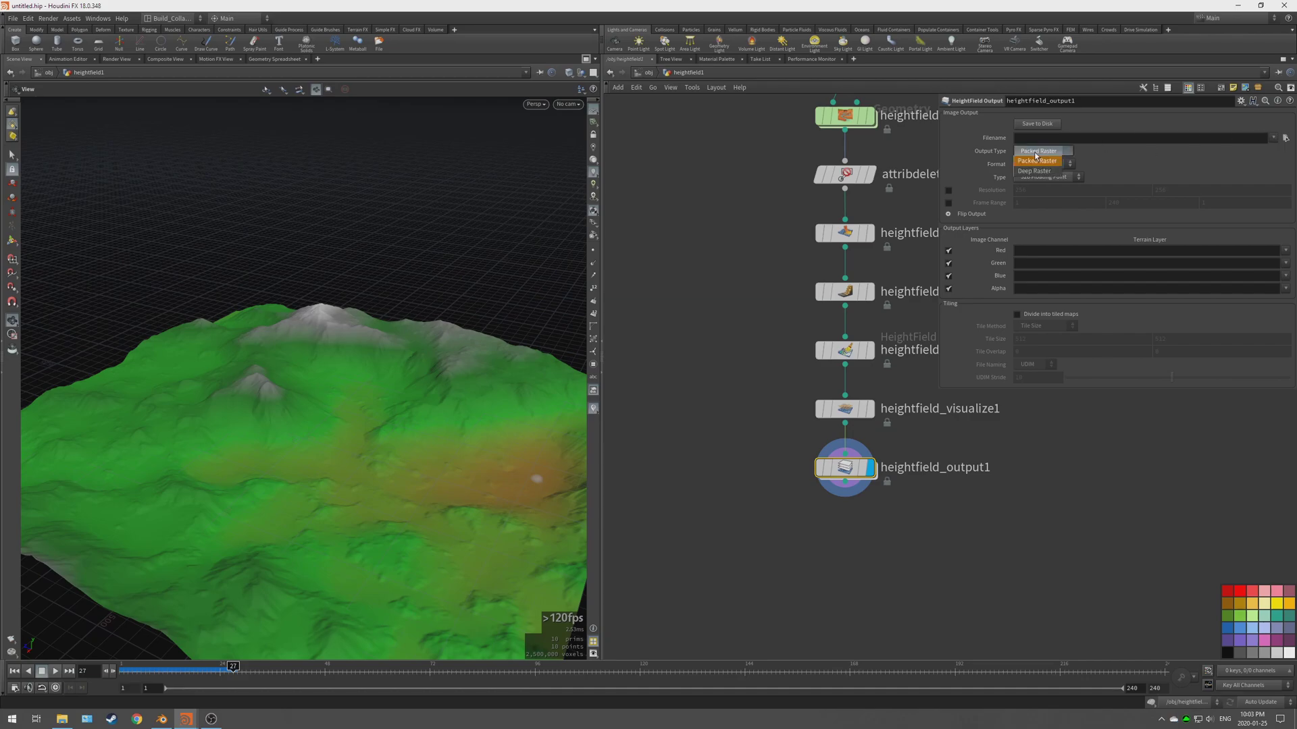
{"action": "left_click", "coordinate": [1036, 155]}
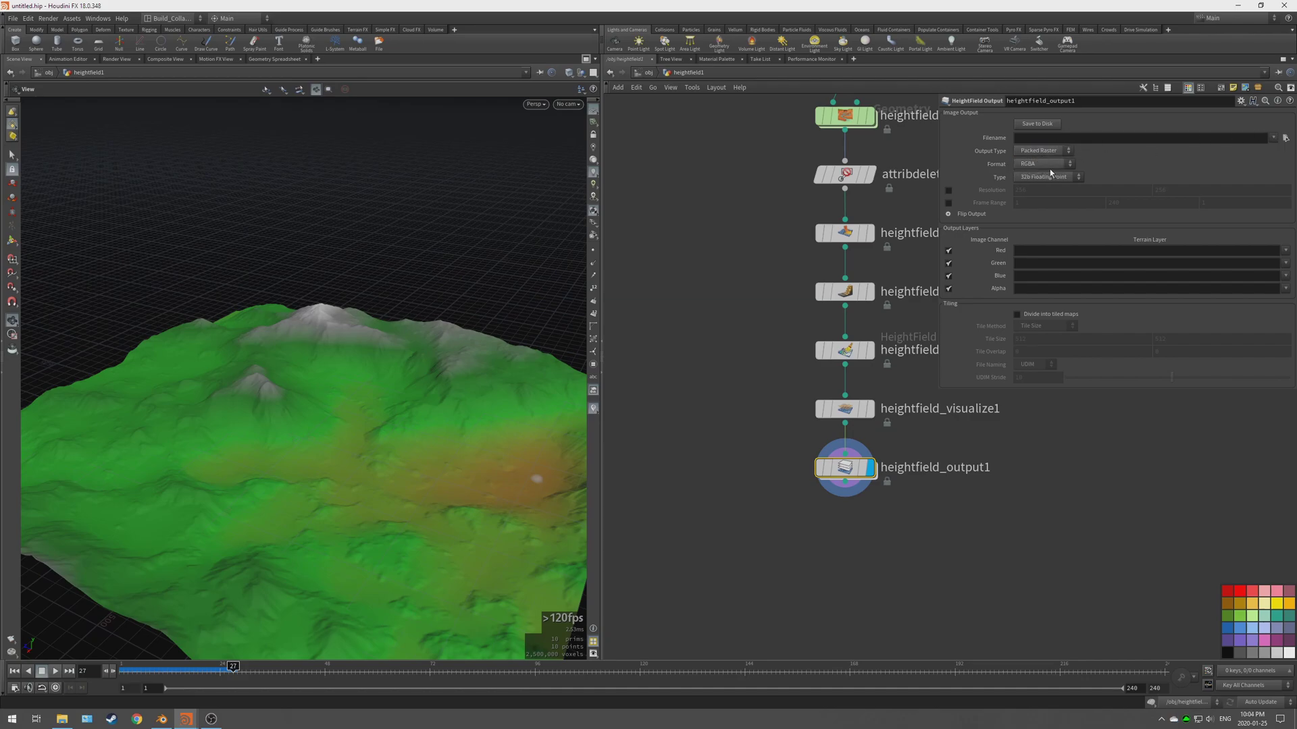
{"action": "left_click", "coordinate": [1046, 167]}
{"action": "left_click", "coordinate": [1046, 174]}
{"action": "left_click", "coordinate": [1044, 179]}
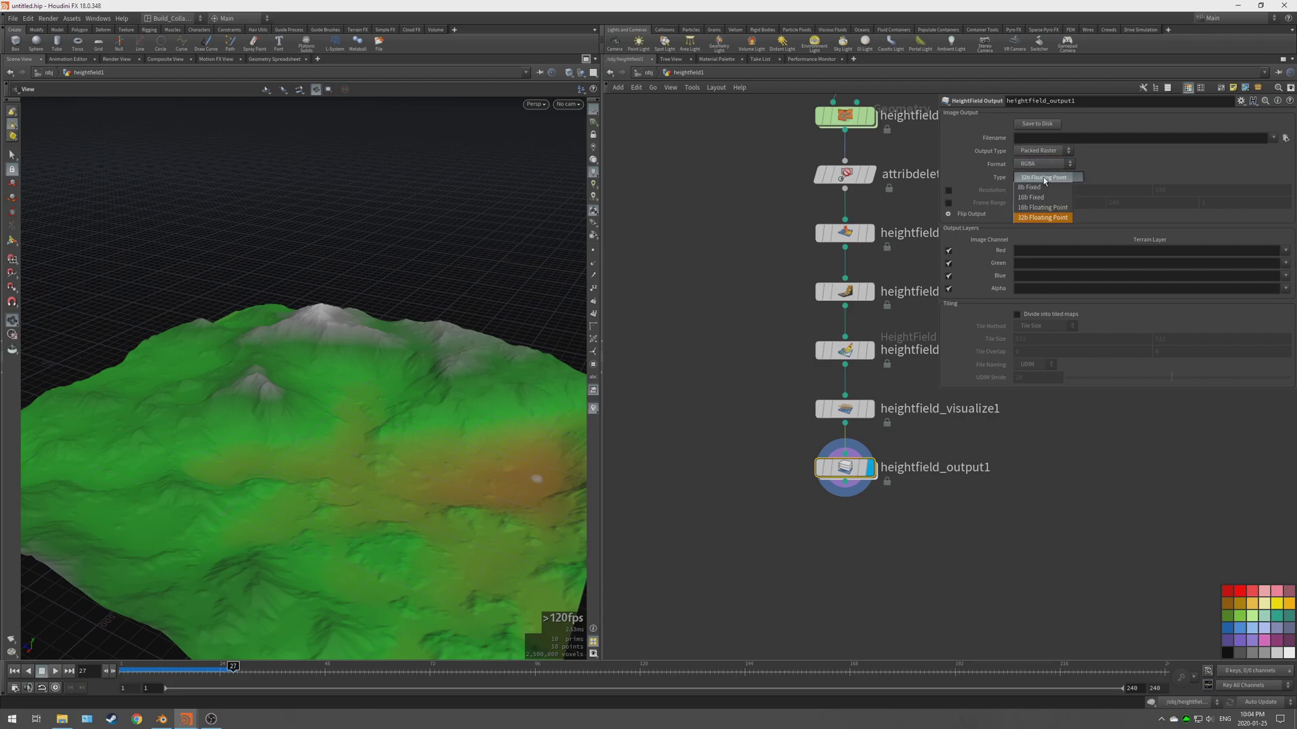
{"action": "left_click", "coordinate": [1042, 178]}
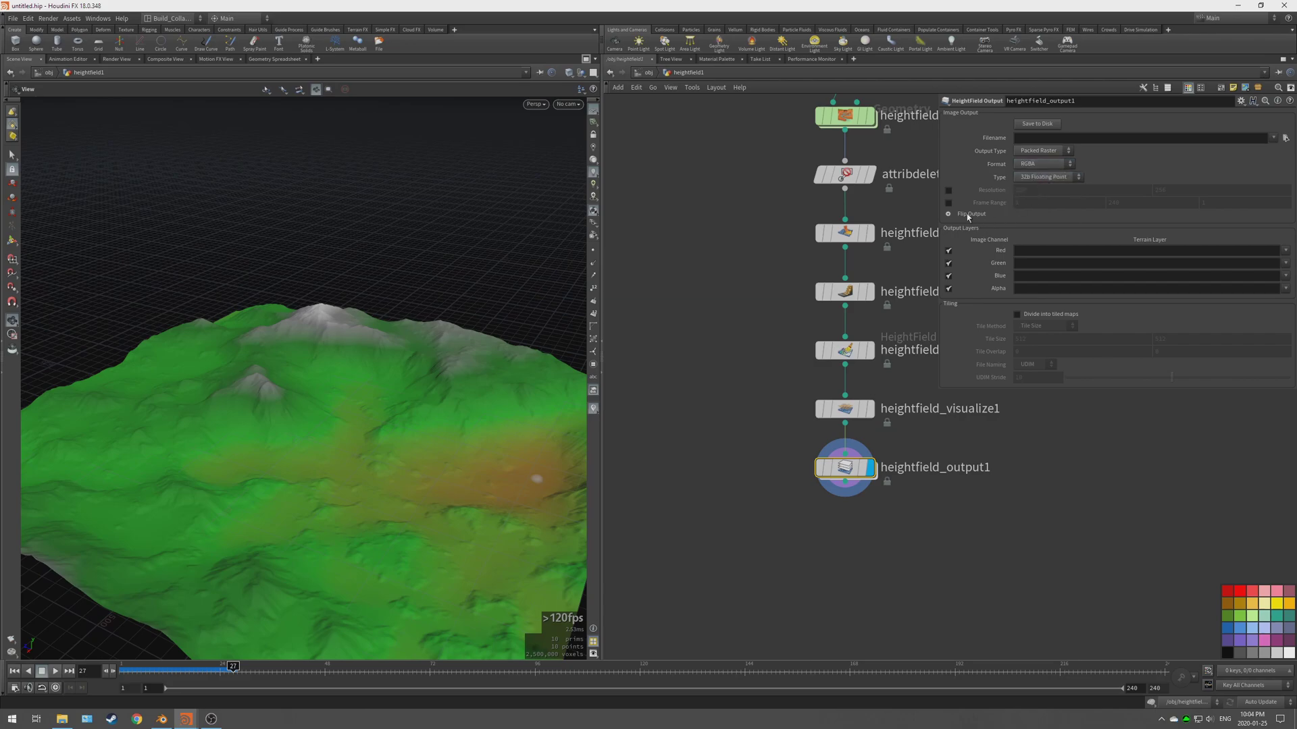
Step: Set a custom output resolution of 4096 × 4096
{"action": "left_click", "coordinate": [948, 192]}
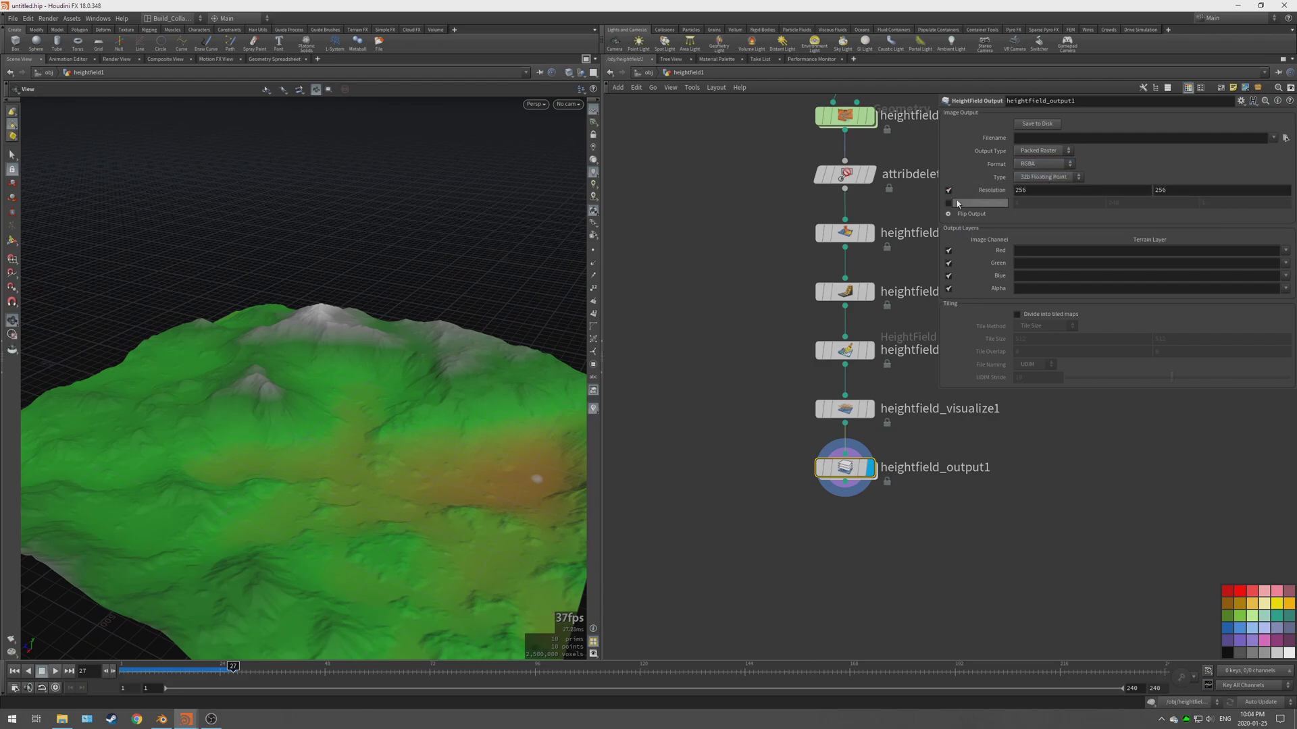
{"action": "left_click", "coordinate": [948, 214]}
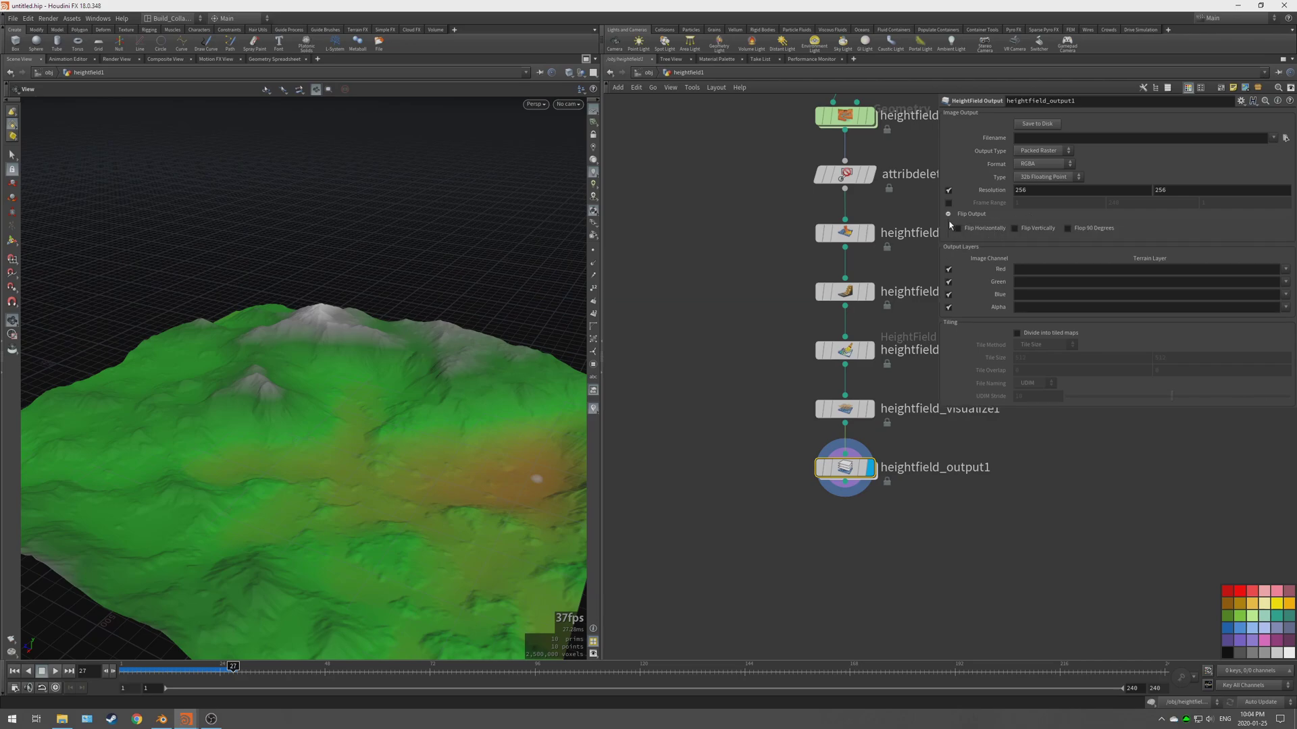
{"action": "left_click", "coordinate": [949, 213]}
{"action": "double_click", "coordinate": [1039, 191]}
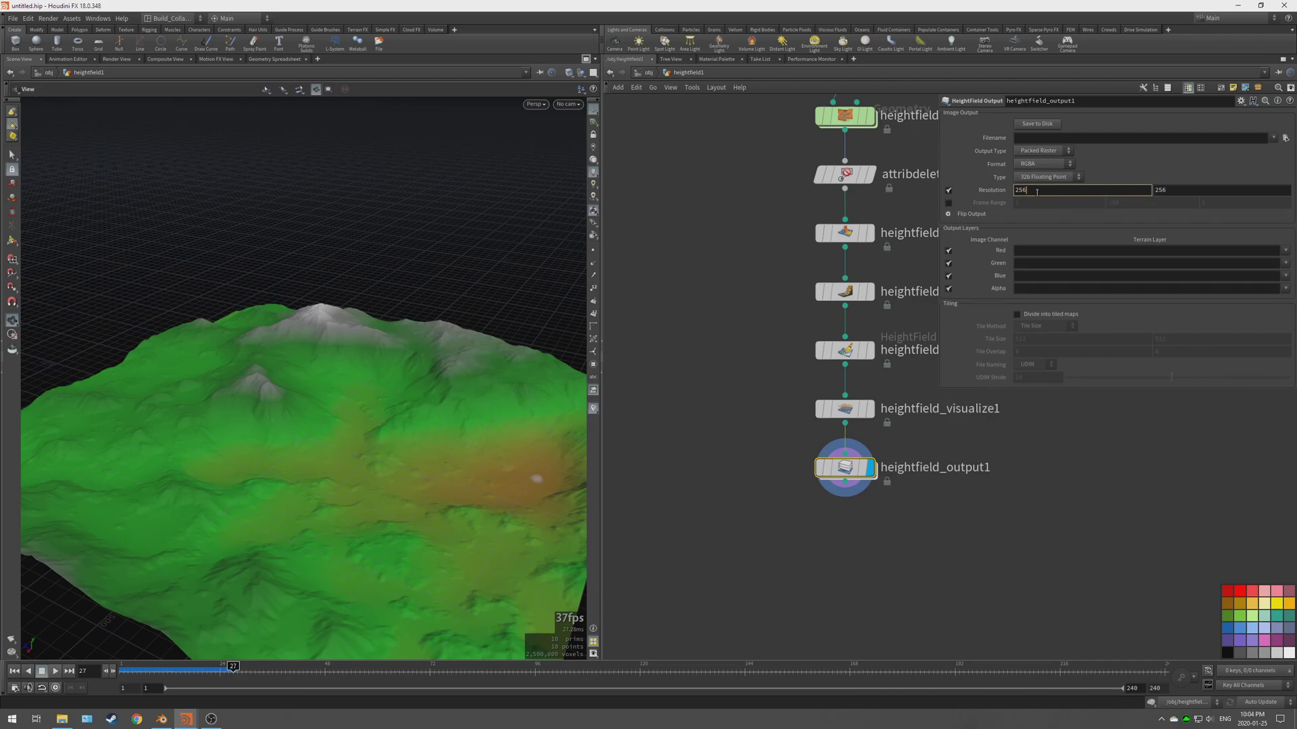
{"action": "type", "text": "4096"}
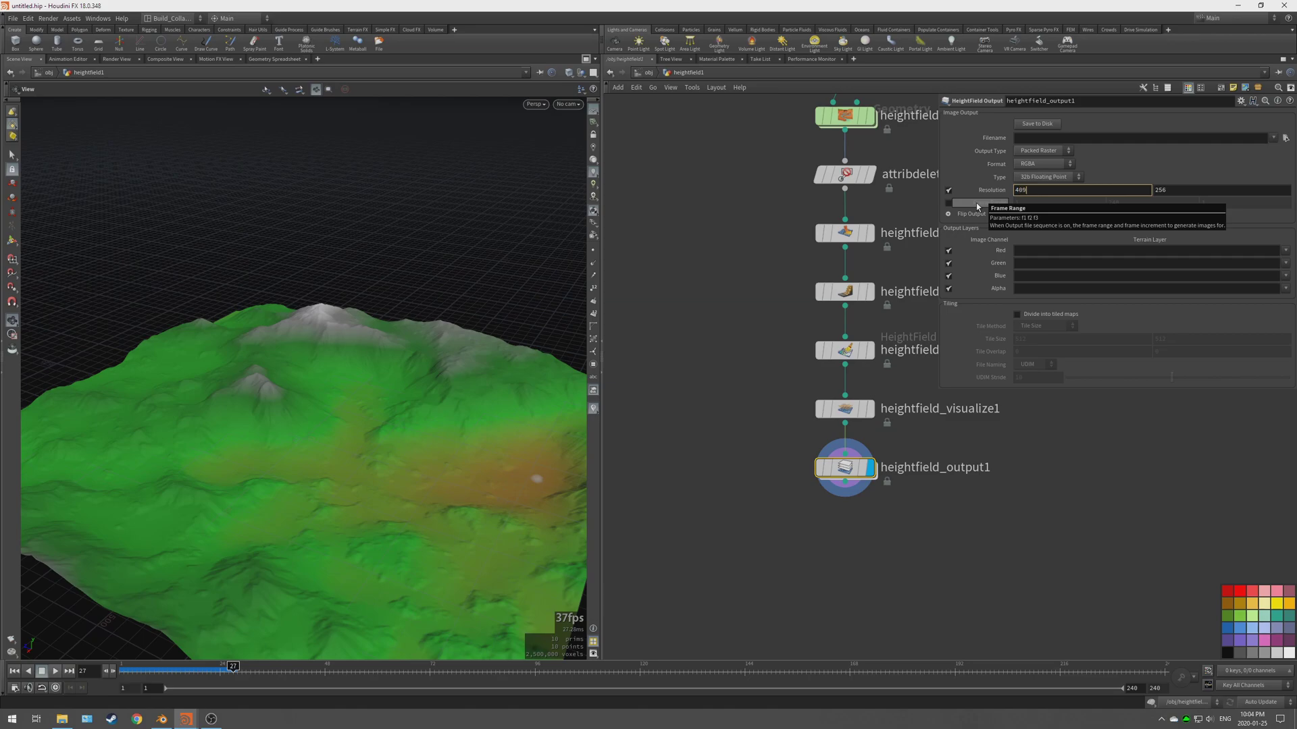
{"action": "key", "text": "Tab"}
{"action": "type", "text": "4096"}
{"action": "key", "text": "Return"}
Step: Map height into red, green and blue with Auto Remap, and disable alpha
{"action": "left_click", "coordinate": [1285, 250]}
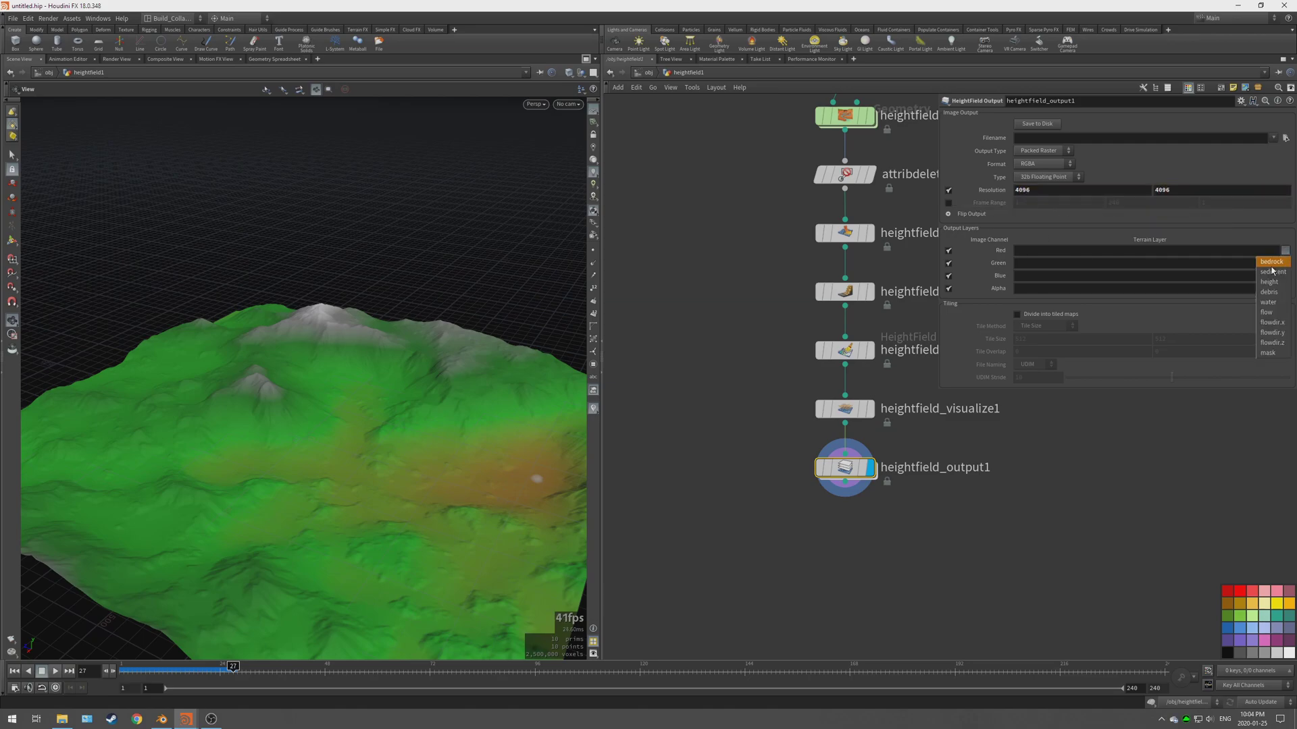
{"action": "left_click", "coordinate": [1274, 285]}
{"action": "left_click", "coordinate": [1286, 276]}
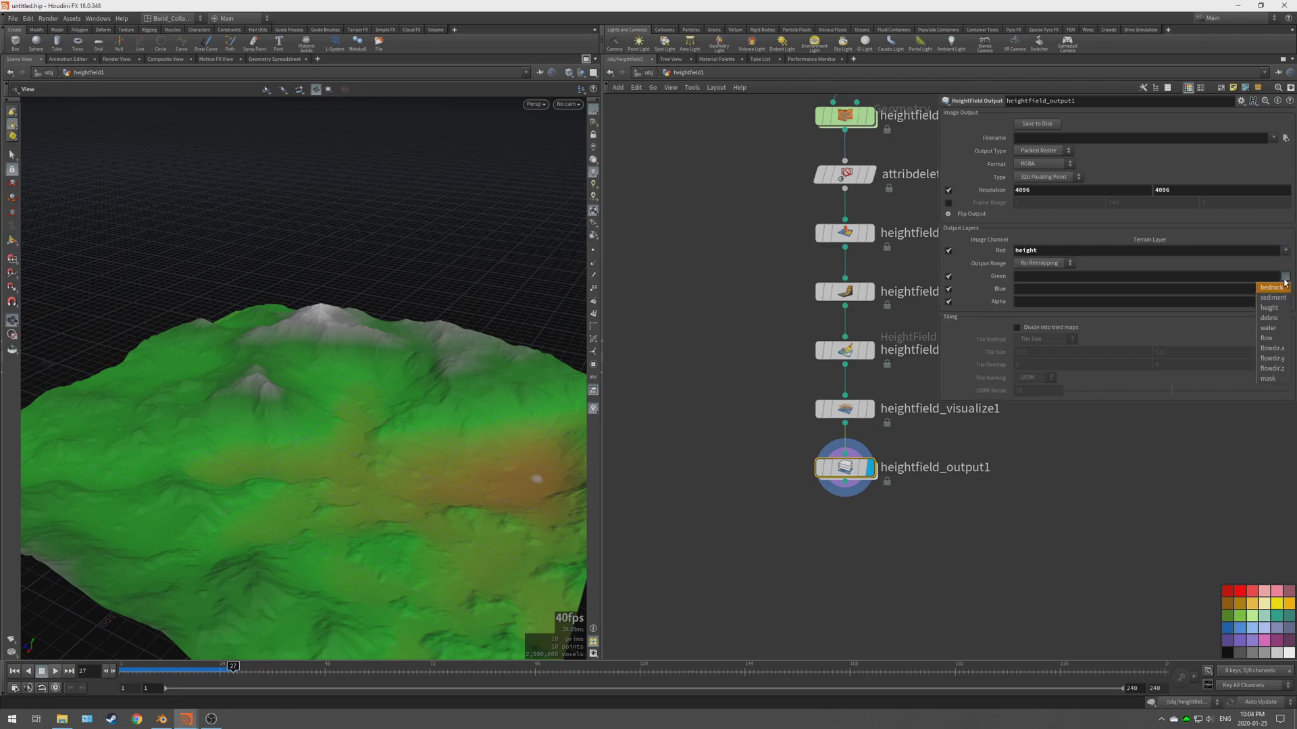
{"action": "left_click", "coordinate": [1274, 308]}
{"action": "left_click", "coordinate": [1283, 302]}
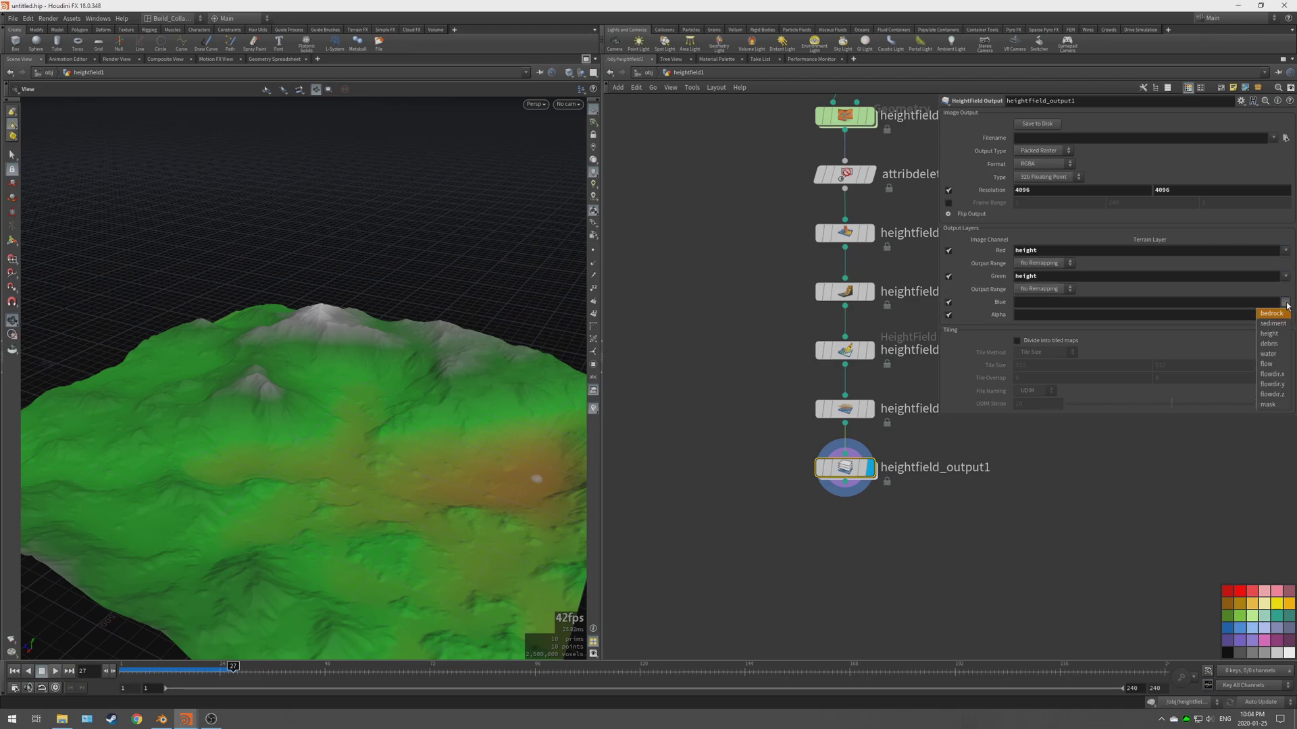
{"action": "left_click", "coordinate": [1273, 341]}
{"action": "left_click", "coordinate": [948, 328]}
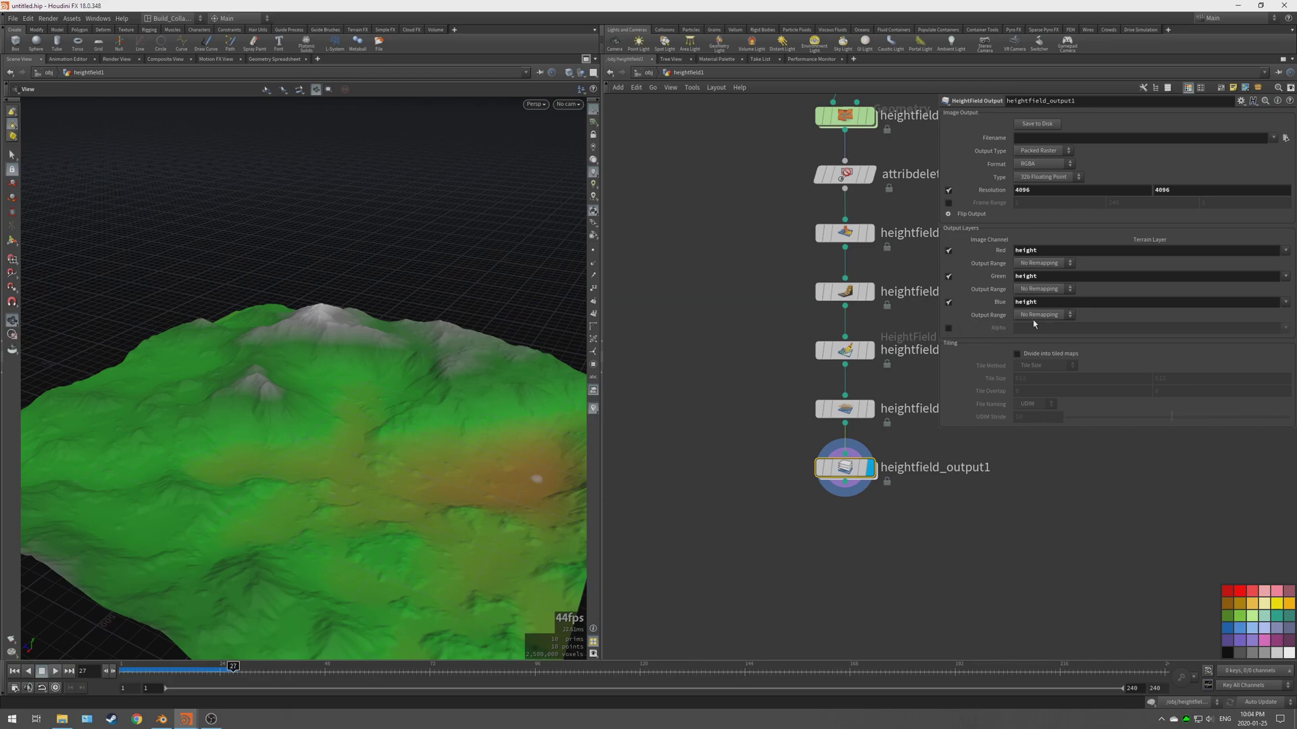
{"action": "left_click", "coordinate": [1045, 315]}
{"action": "left_click", "coordinate": [1035, 329]}
{"action": "left_click", "coordinate": [1037, 289]}
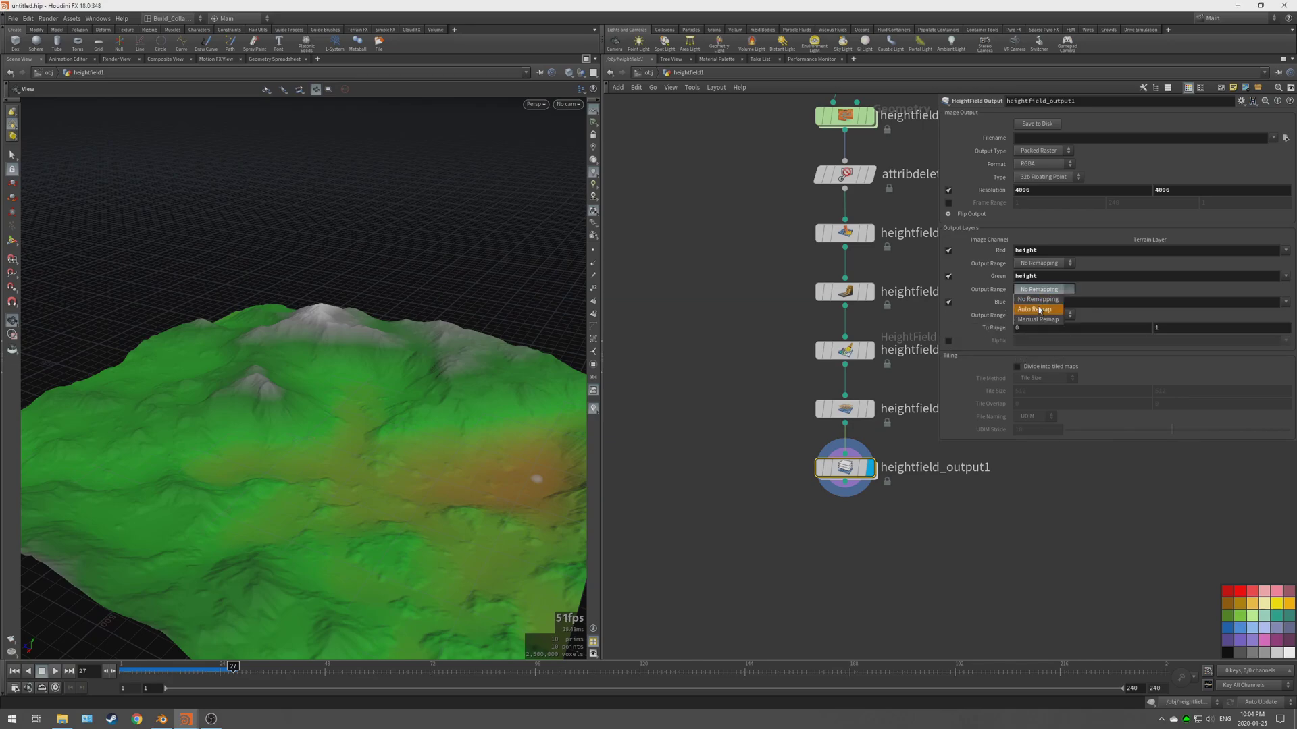
{"action": "left_click", "coordinate": [1037, 304]}
{"action": "left_click", "coordinate": [1036, 263]}
{"action": "left_click", "coordinate": [1037, 286]}
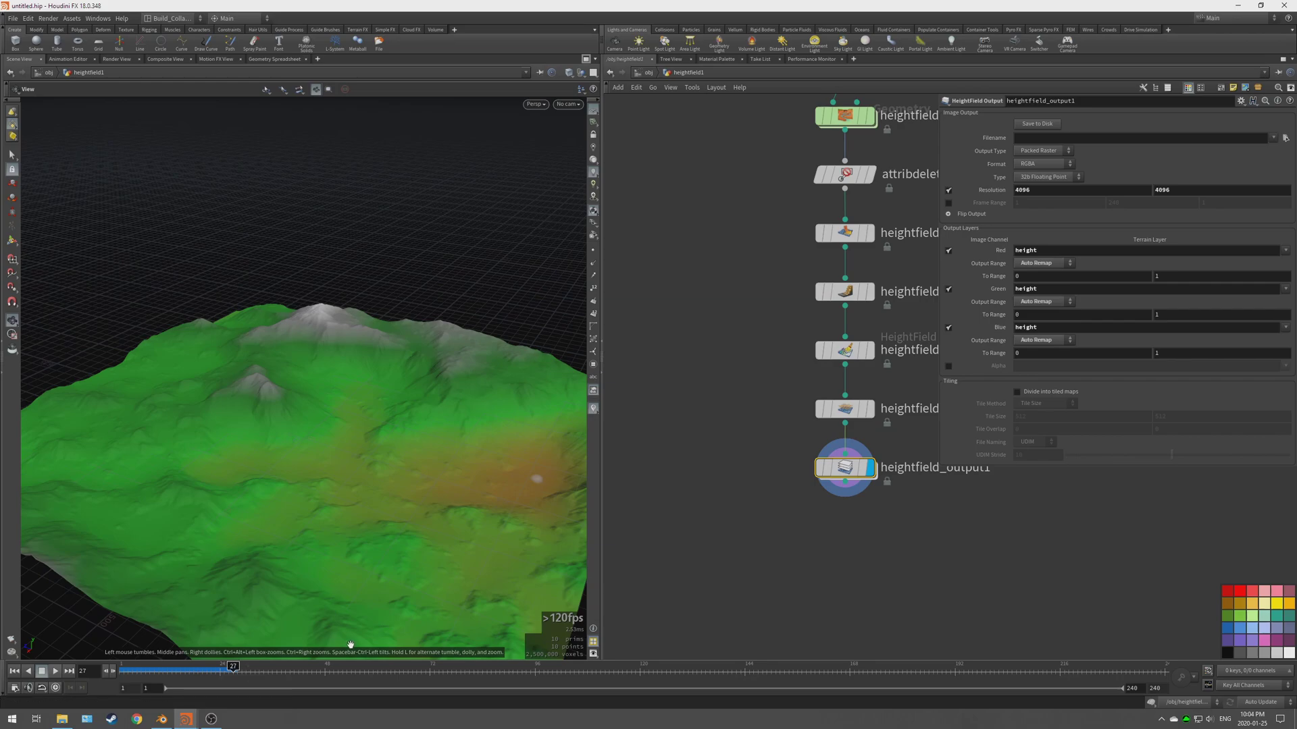
Step: Browse to the Simple Terrain Creation in Houdini project and create a tex folder
{"action": "left_click", "coordinate": [1284, 138]}
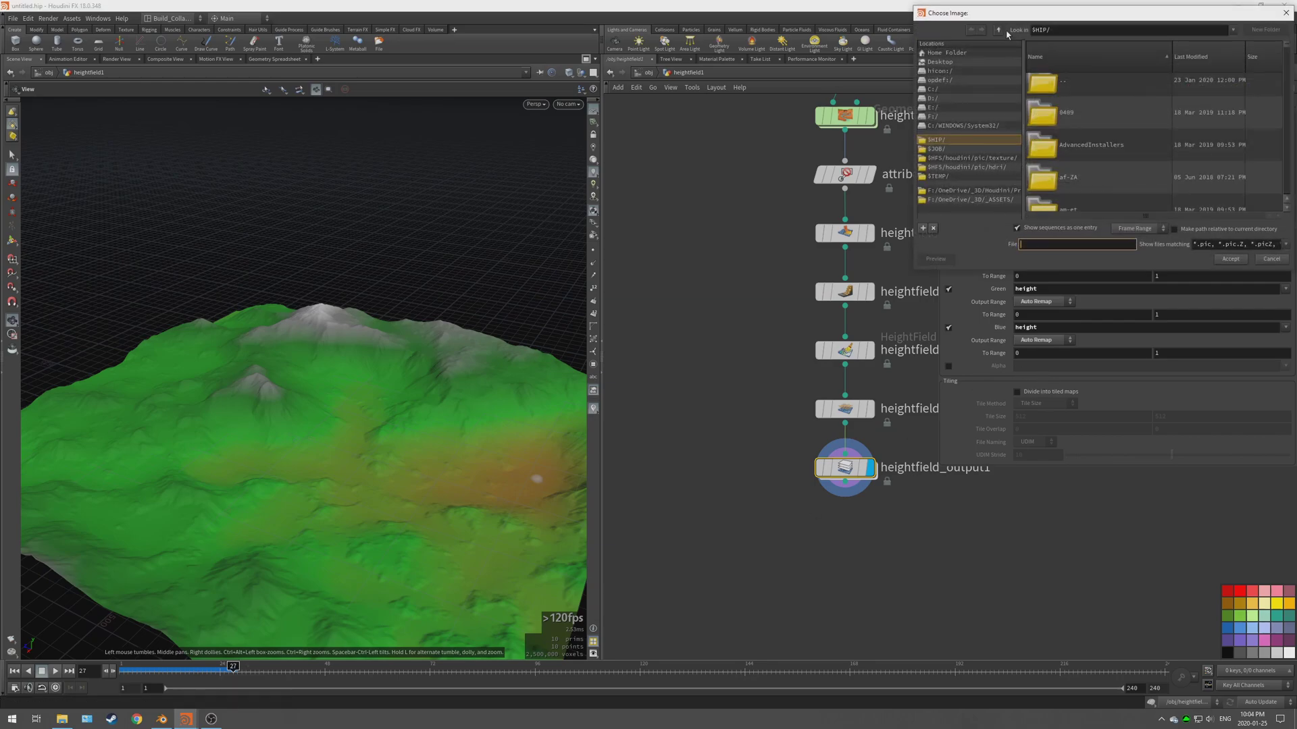
{"action": "left_click_drag", "start_coordinate": [999, 19], "coordinate": [564, 173]}
{"action": "left_click", "coordinate": [527, 344]}
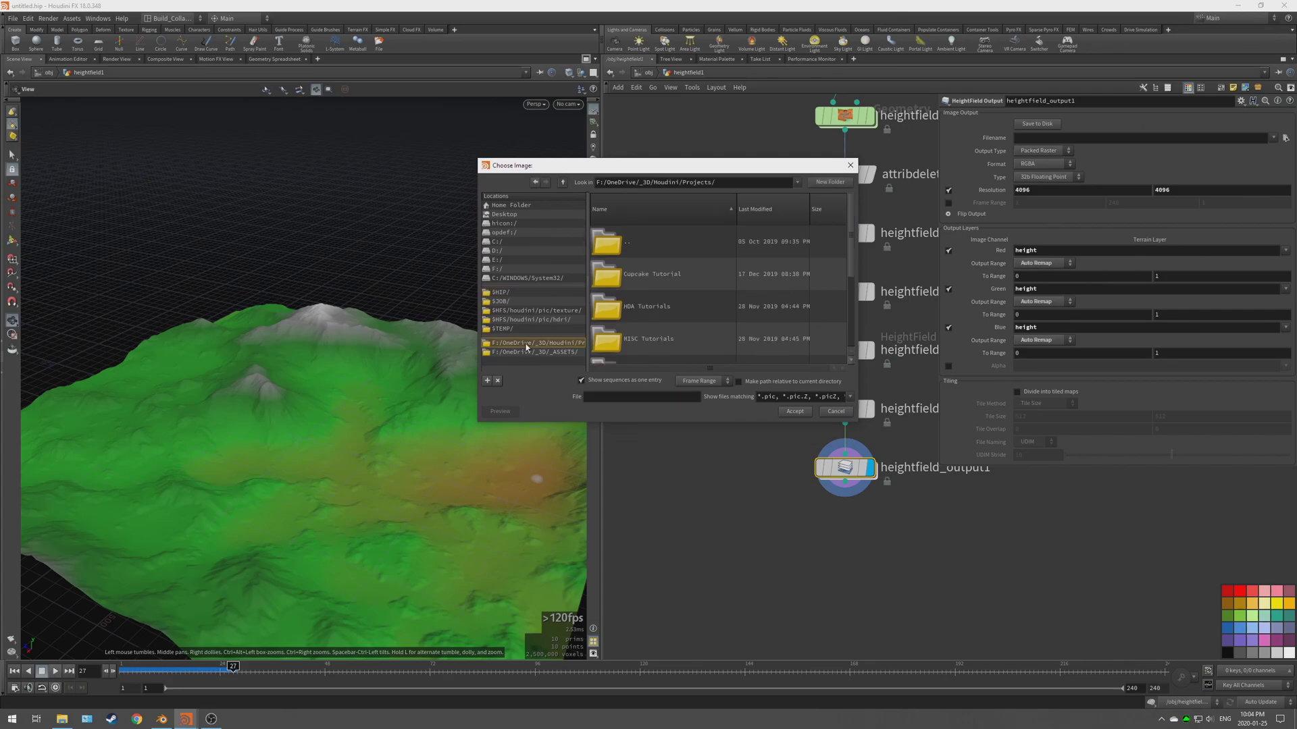
{"action": "scroll", "coordinate": [649, 266], "scroll_direction": "down", "scroll_amount": 2}
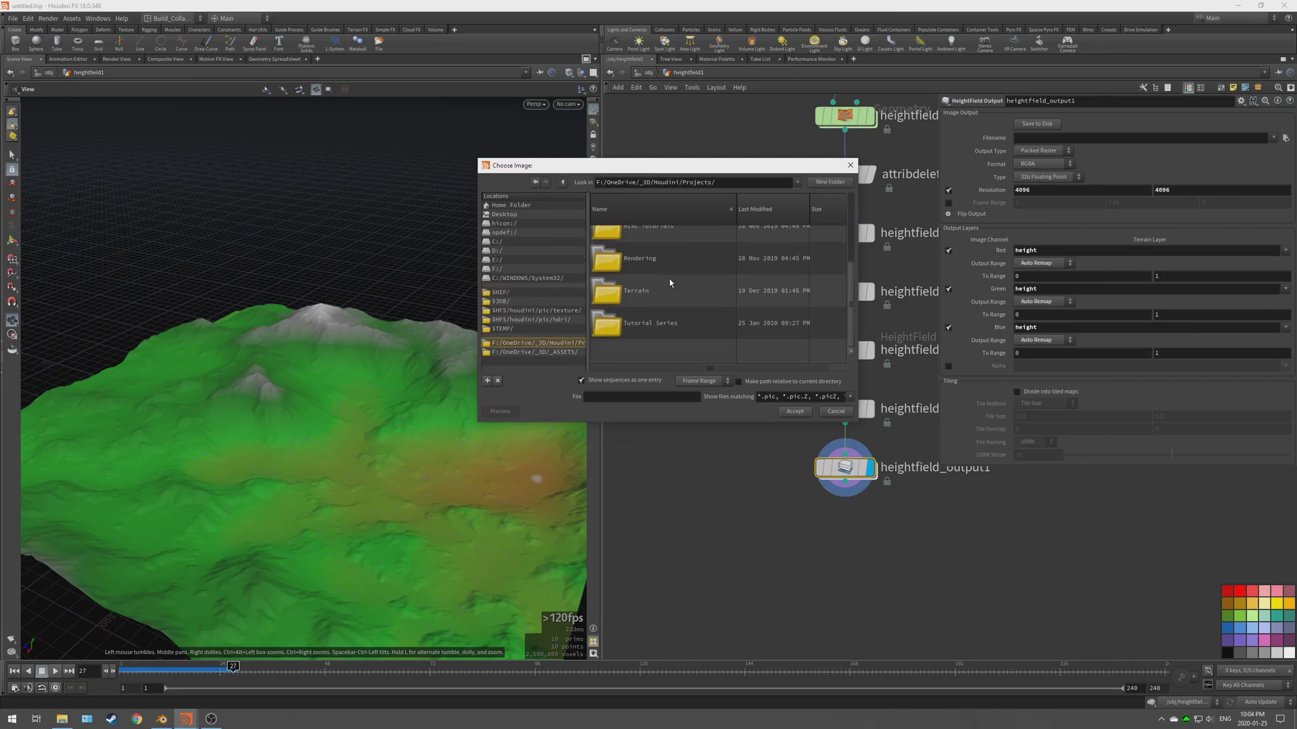
{"action": "double_click", "coordinate": [661, 323]}
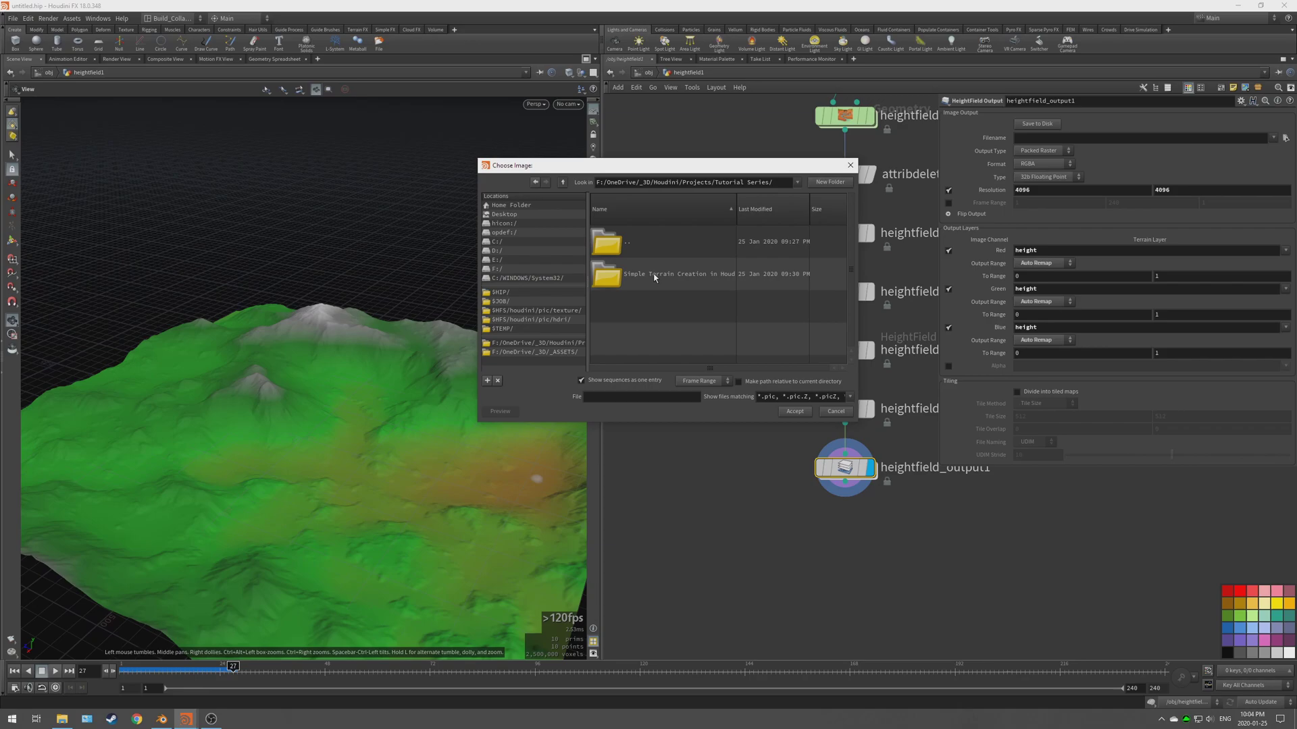
{"action": "double_click", "coordinate": [653, 277]}
{"action": "left_click_drag", "start_coordinate": [858, 206], "coordinate": [992, 212]}
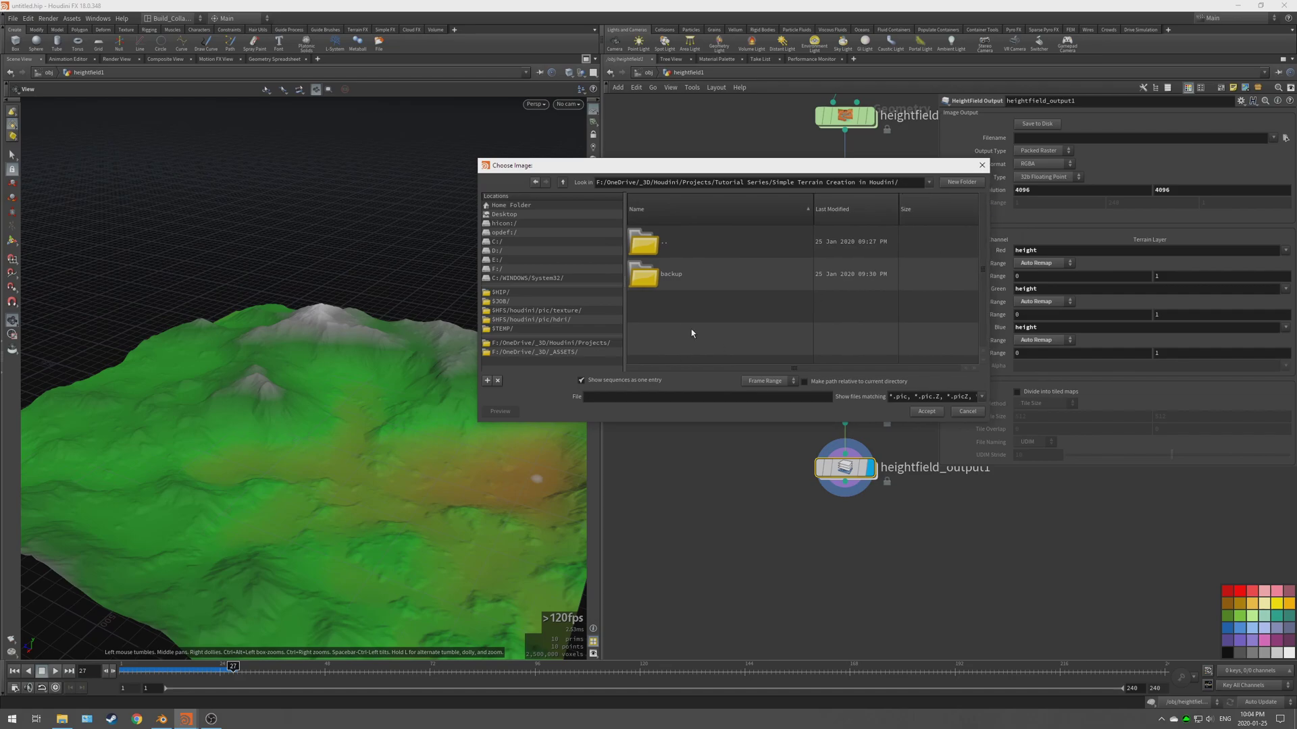
{"action": "left_click", "coordinate": [958, 183]}
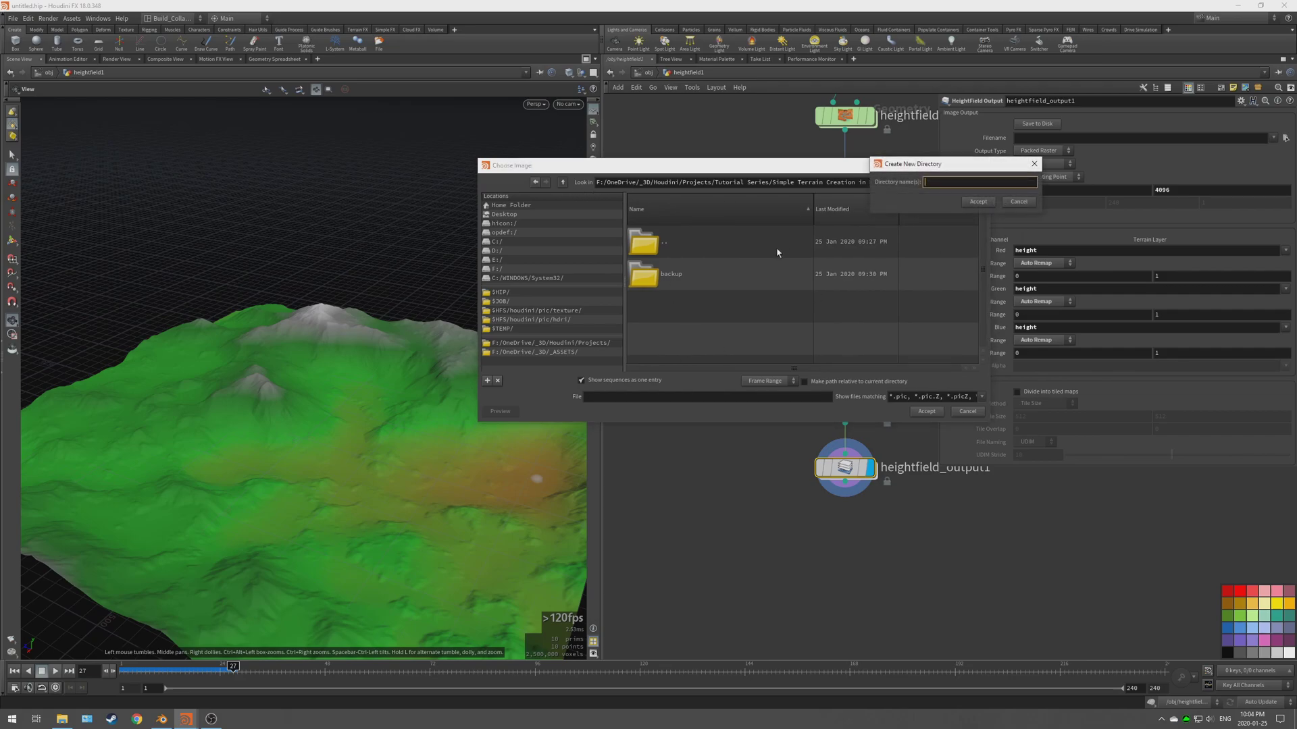
{"action": "left_click", "coordinate": [978, 202]}
Step: Name the file Simple Terrain.exr, accept the path, and save the height map to disk
{"action": "left_click", "coordinate": [980, 397]}
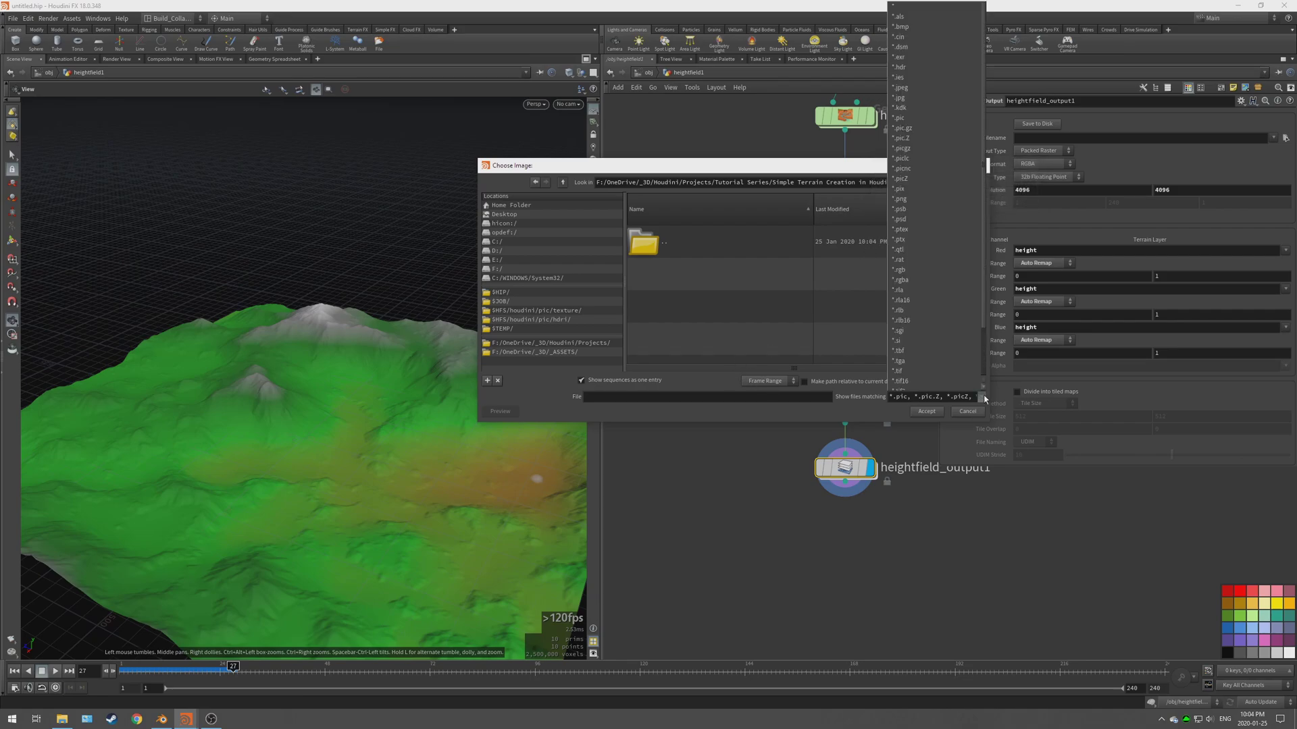
{"action": "scroll", "coordinate": [936, 135], "scroll_direction": "down", "scroll_amount": 2}
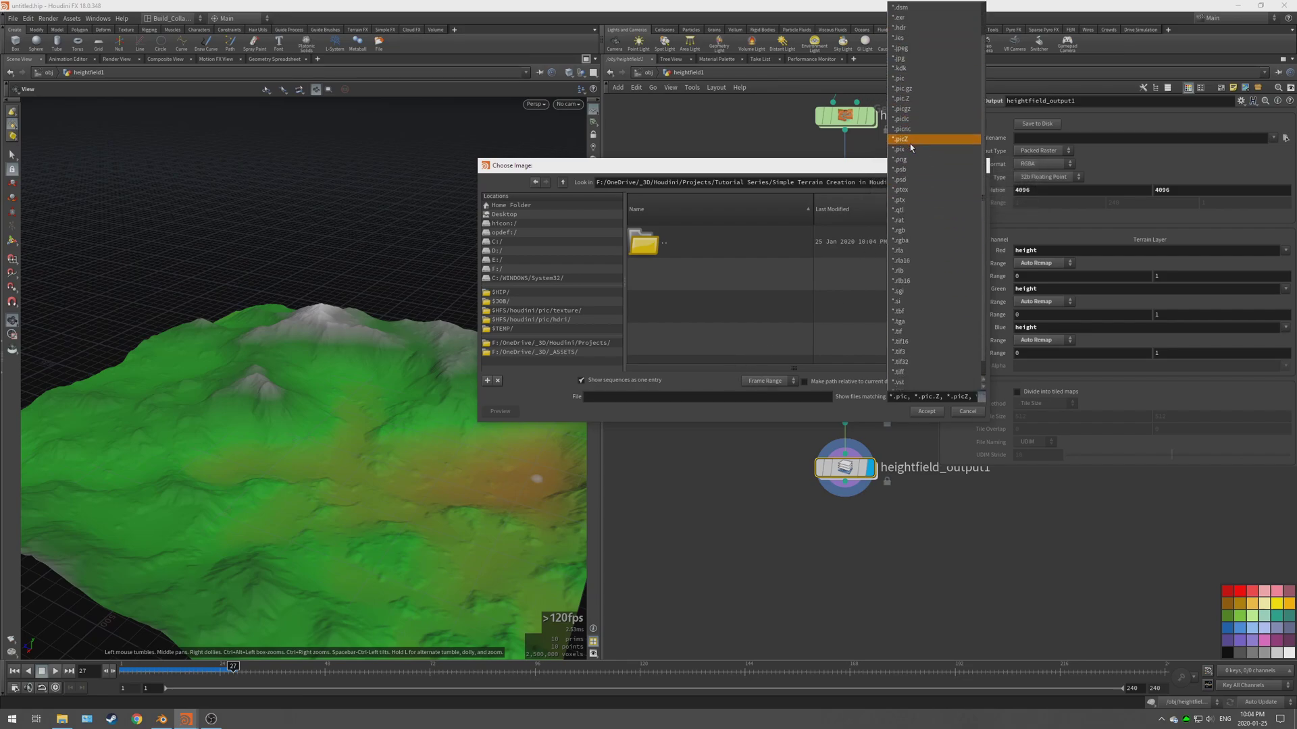
{"action": "left_click", "coordinate": [581, 400]}
{"action": "left_click", "coordinate": [599, 400]}
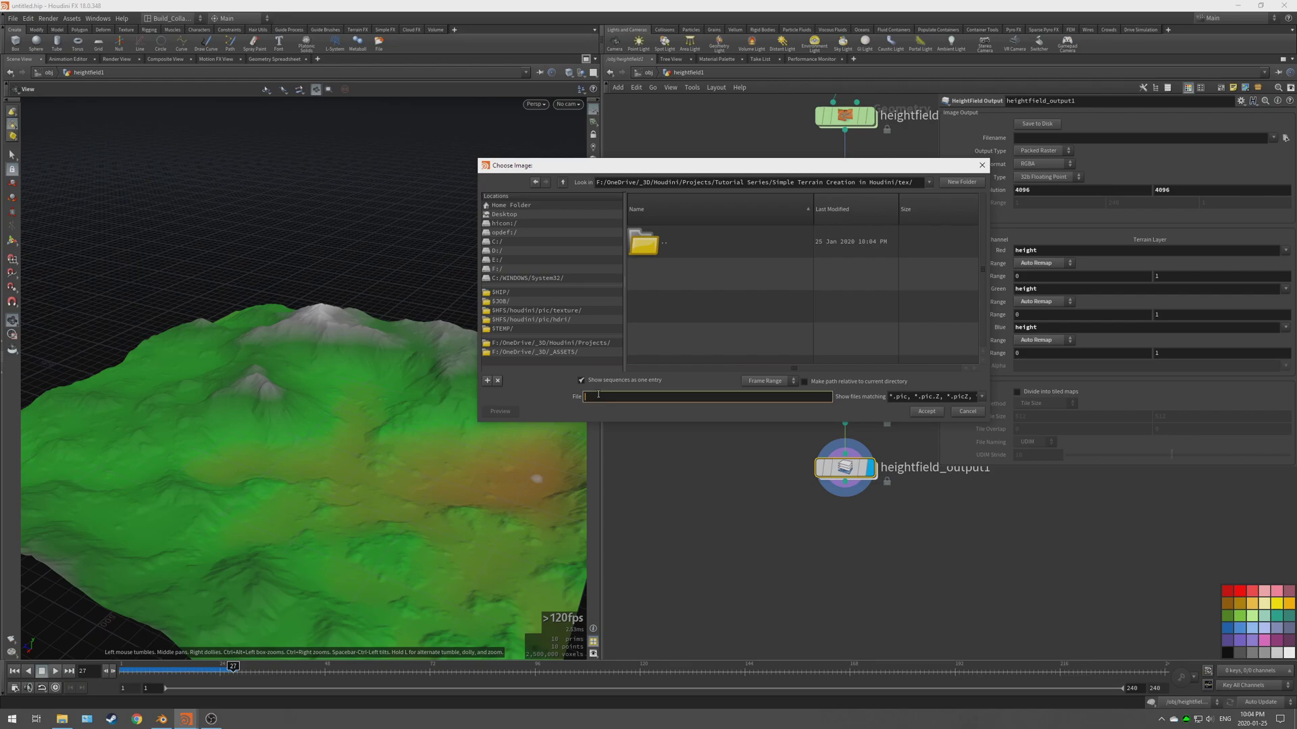
{"action": "type", "text": "Simple Terrain.exr"}
{"action": "left_click", "coordinate": [926, 411]}
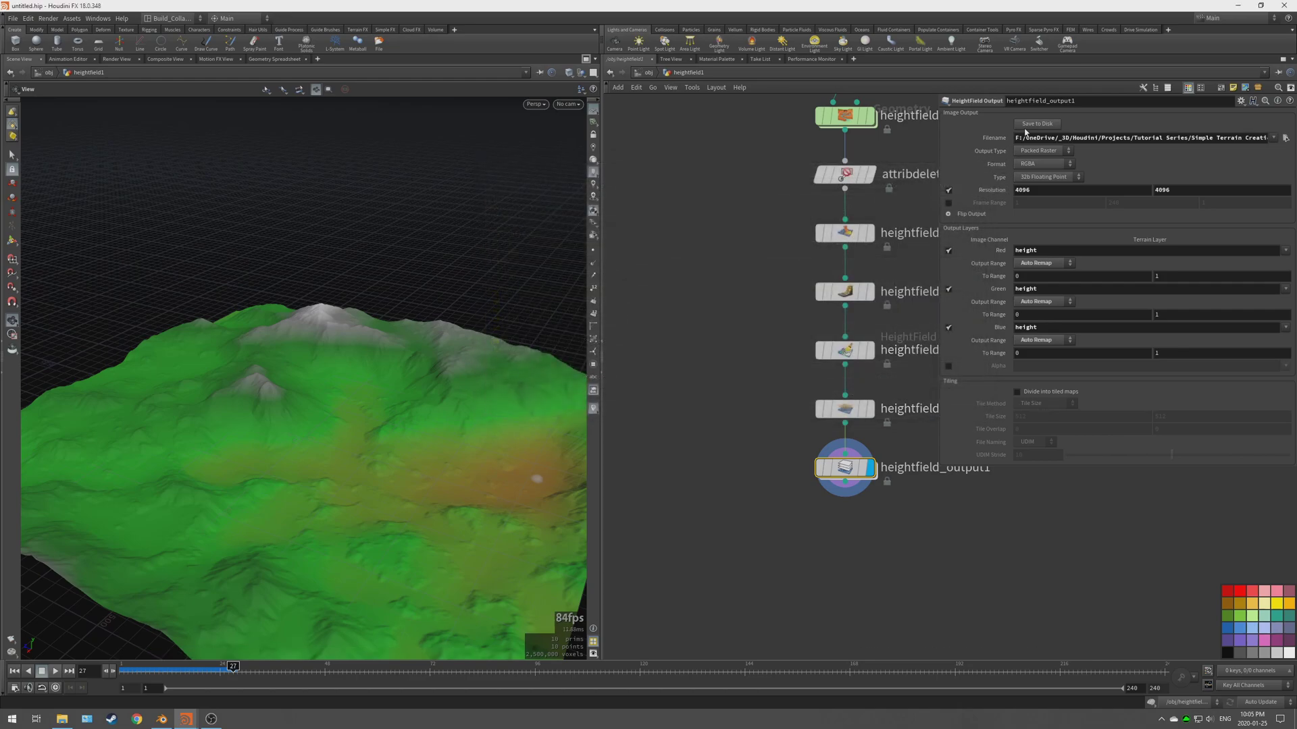
{"action": "left_click", "coordinate": [1034, 124]}
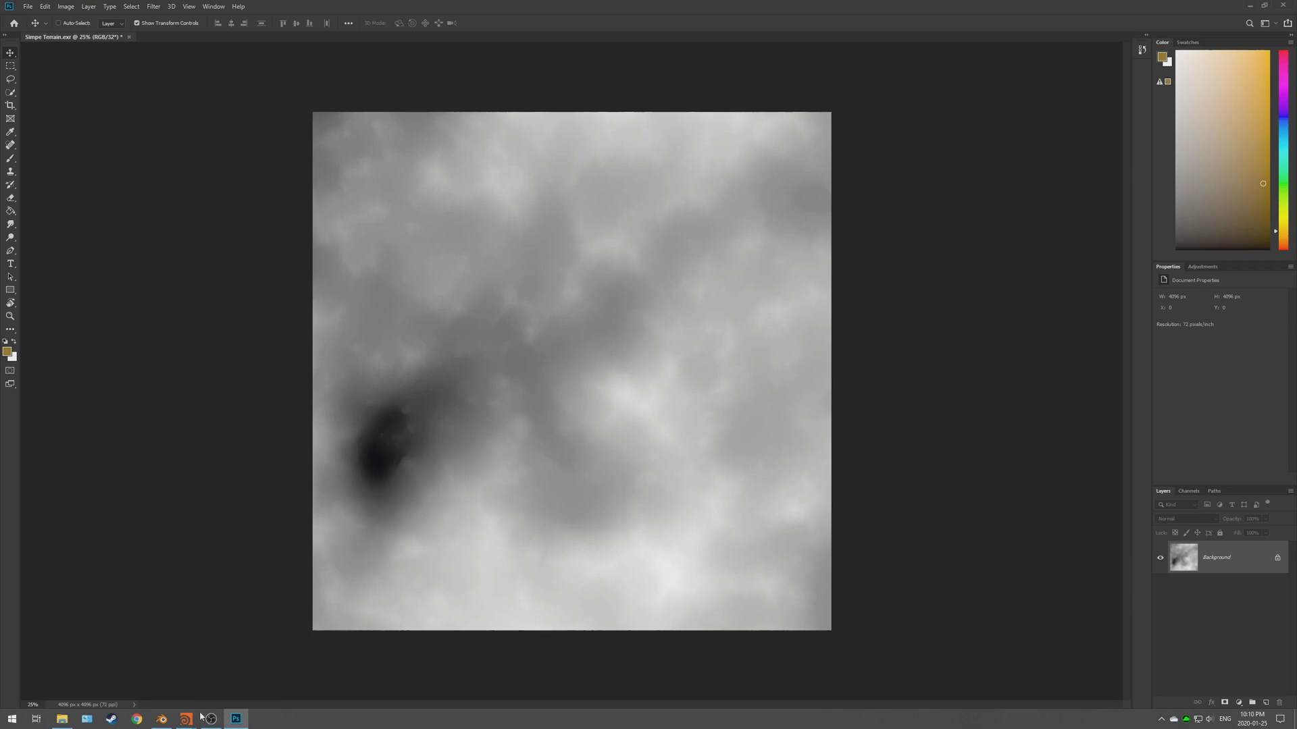
Step: Return from Photoshop to the Houdini session
{"action": "mouse_move", "coordinate": [185, 718]}
{"action": "left_click", "coordinate": [226, 687]}
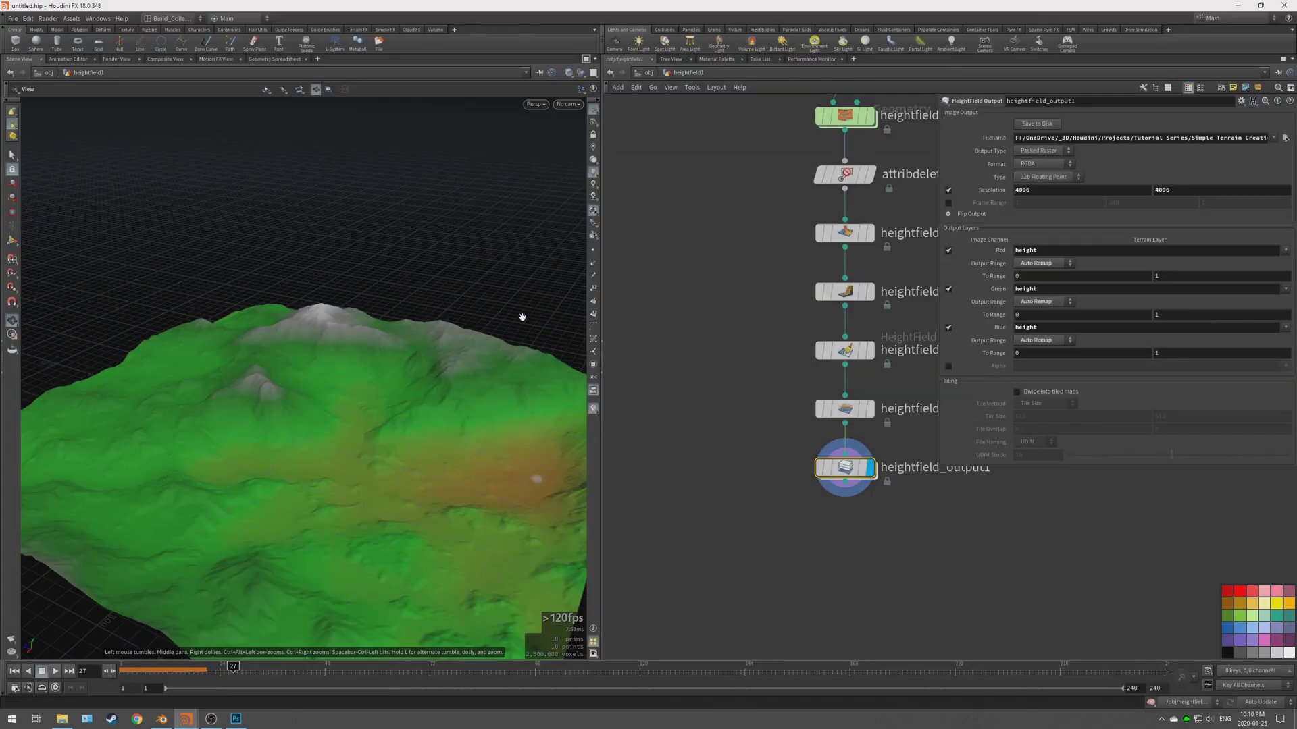